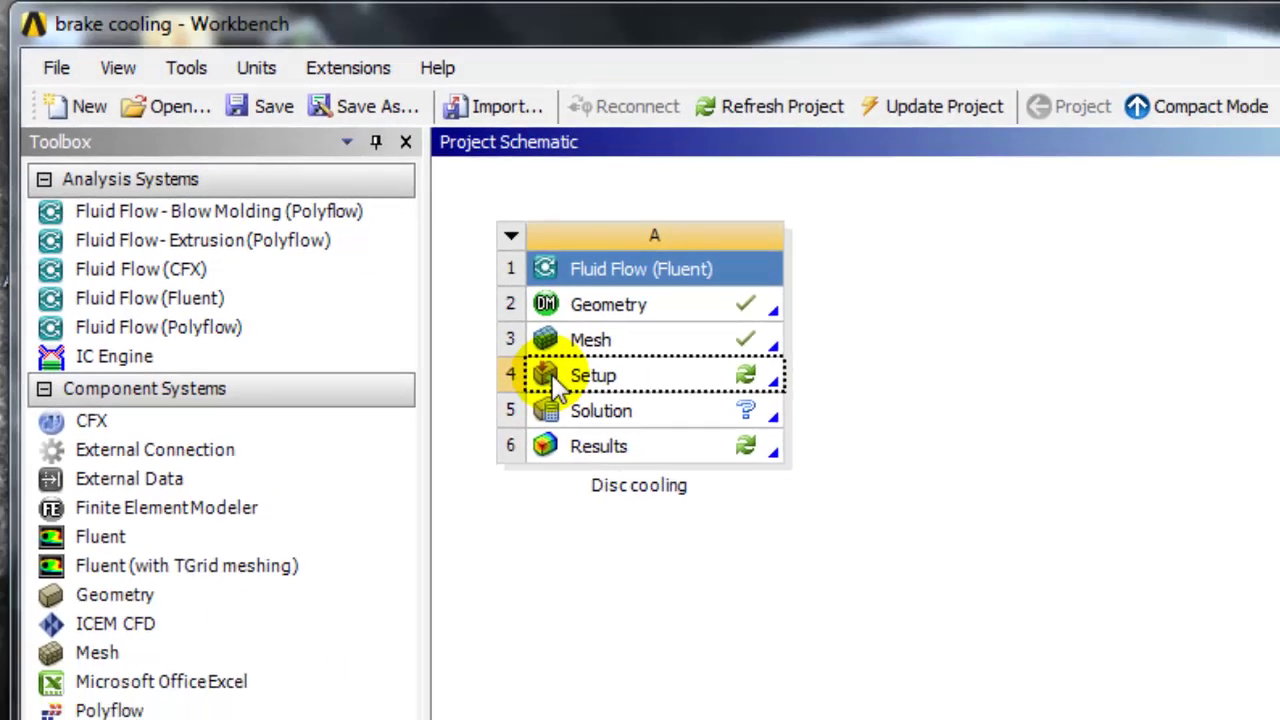
Launch Fluent from the Disc cooling system's Setup cell with serial processing and run a mesh check.
{"action": "left_click", "coordinate": [700, 479]}
{"action": "double_click", "coordinate": [445, 302]}
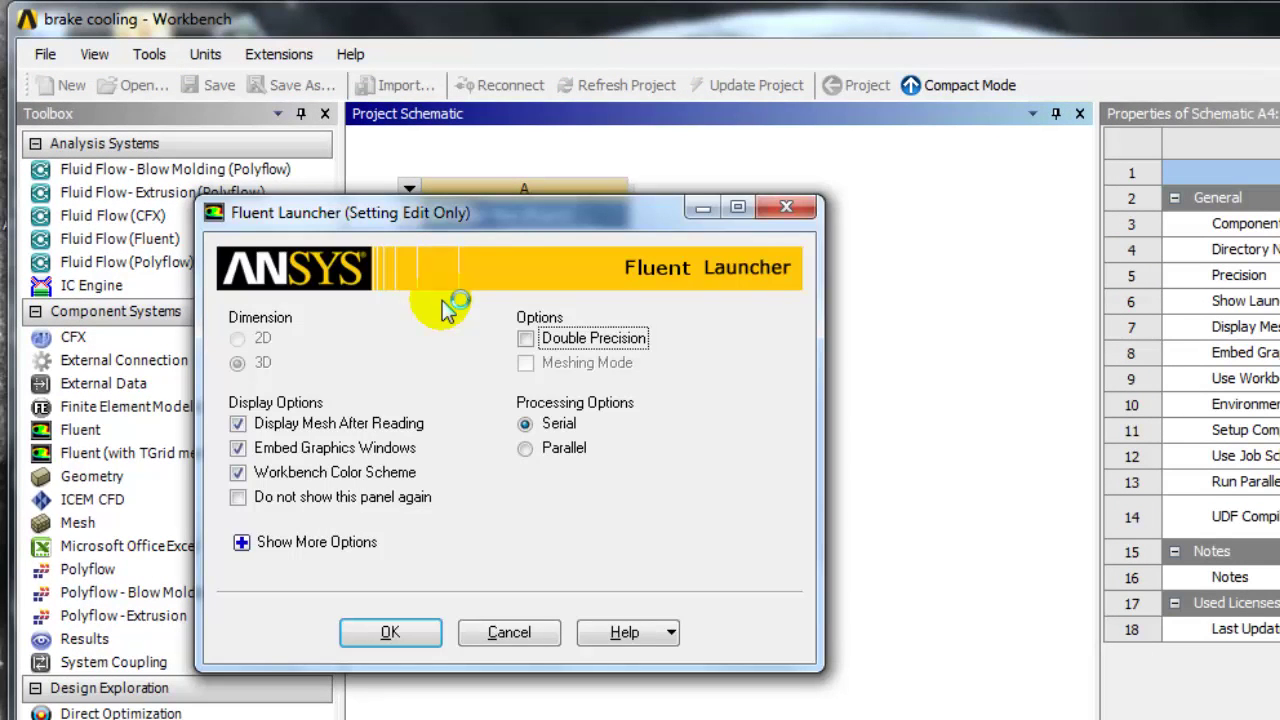
{"action": "mouse_move", "coordinate": [443, 213]}
{"action": "left_mouse_down"}
{"action": "mouse_move", "coordinate": [444, 380]}
{"action": "mouse_move", "coordinate": [444, 219]}
{"action": "left_mouse_up"}
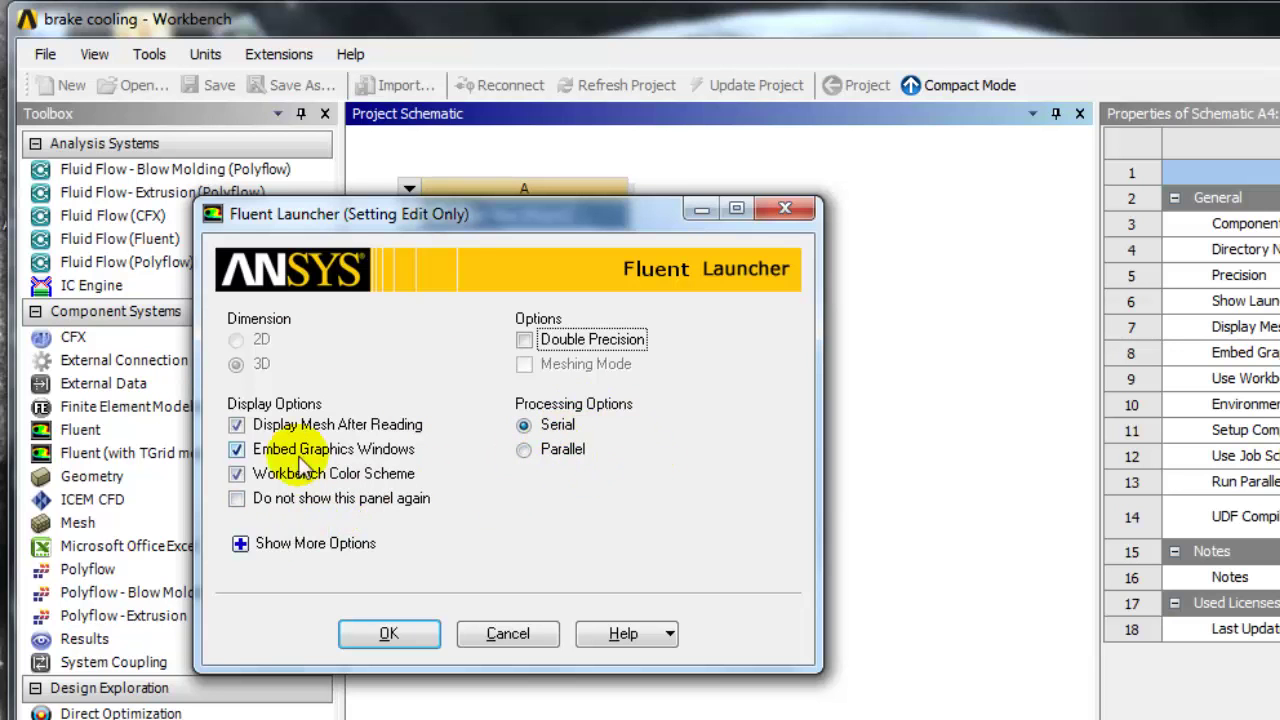
{"action": "left_click", "coordinate": [391, 634]}
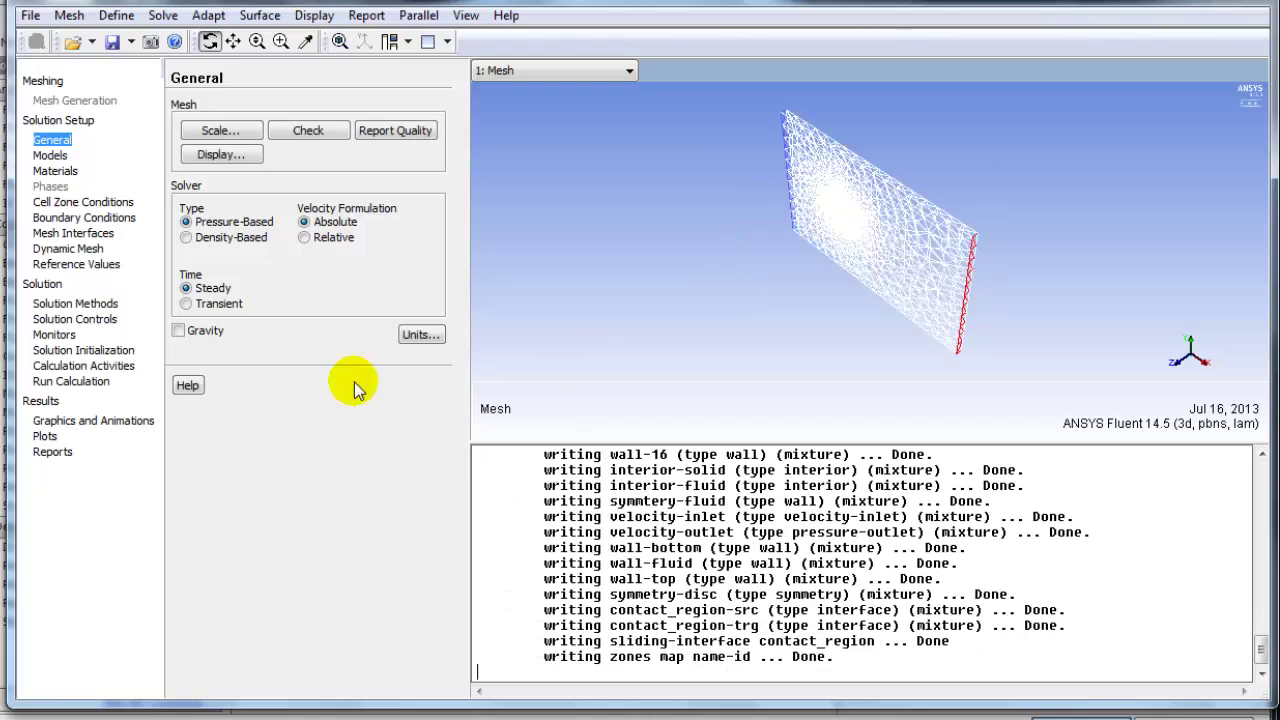
{"action": "left_click", "coordinate": [307, 132]}
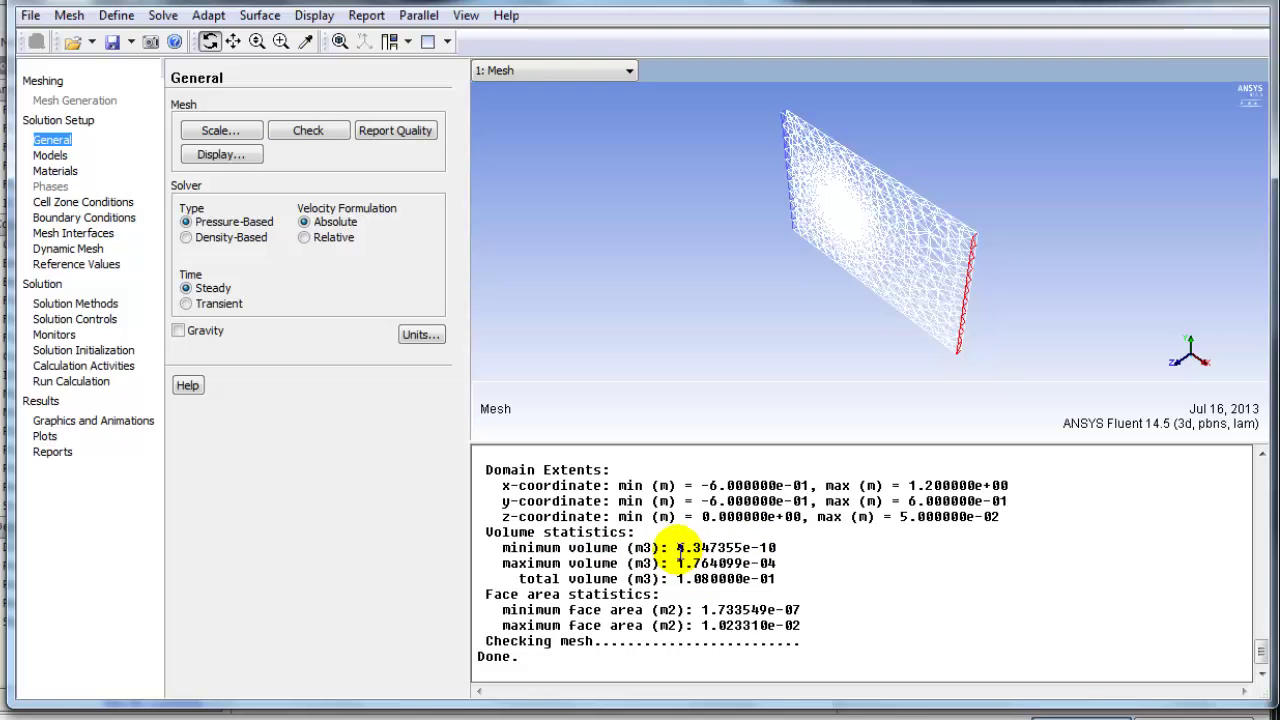
In the mesh scaling settings, choose mm as the creation unit, view lengths in cm and close without applying any scaling.
{"action": "left_click", "coordinate": [218, 130]}
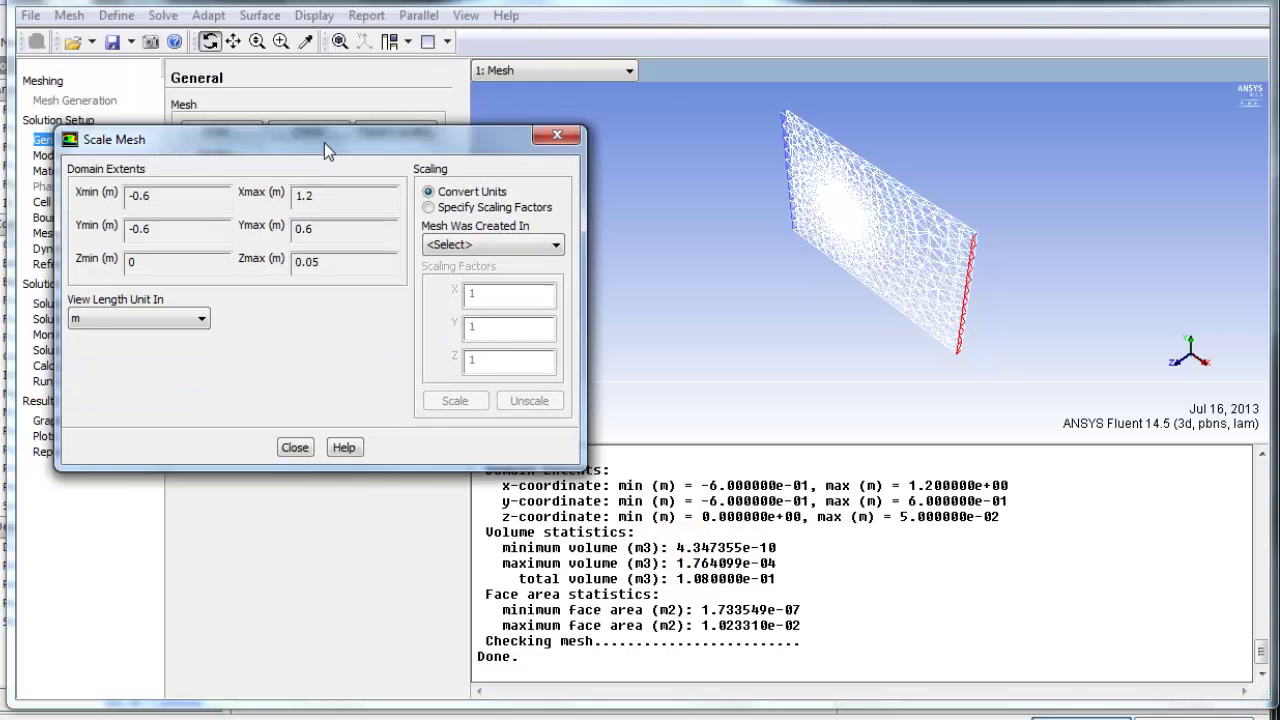
{"action": "left_click", "coordinate": [556, 246]}
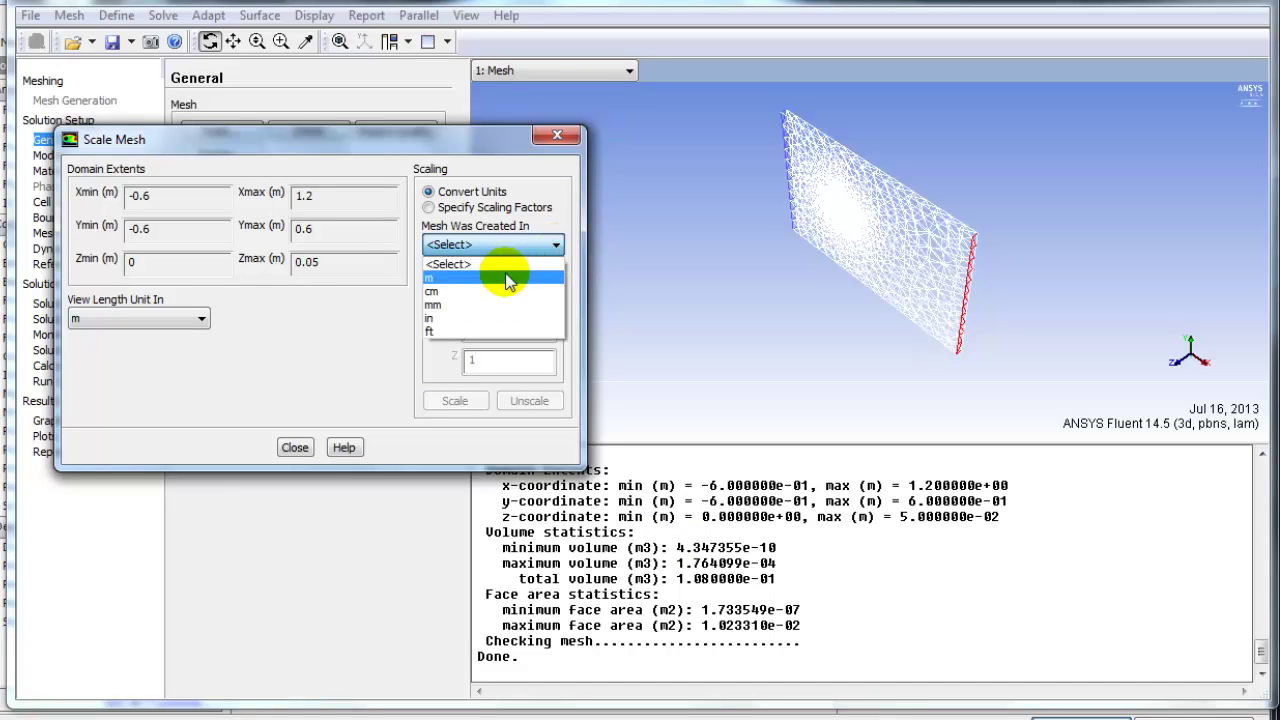
{"action": "left_click", "coordinate": [462, 304]}
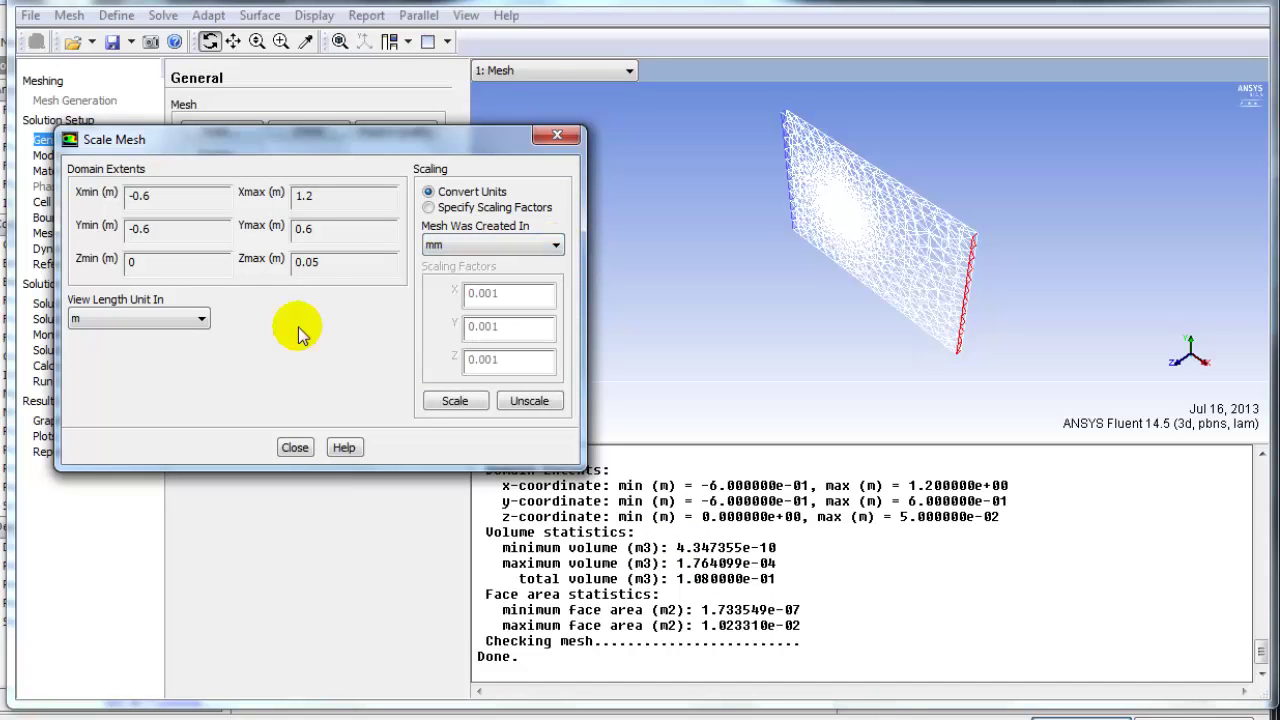
{"action": "left_click", "coordinate": [202, 318]}
{"action": "left_click", "coordinate": [180, 352]}
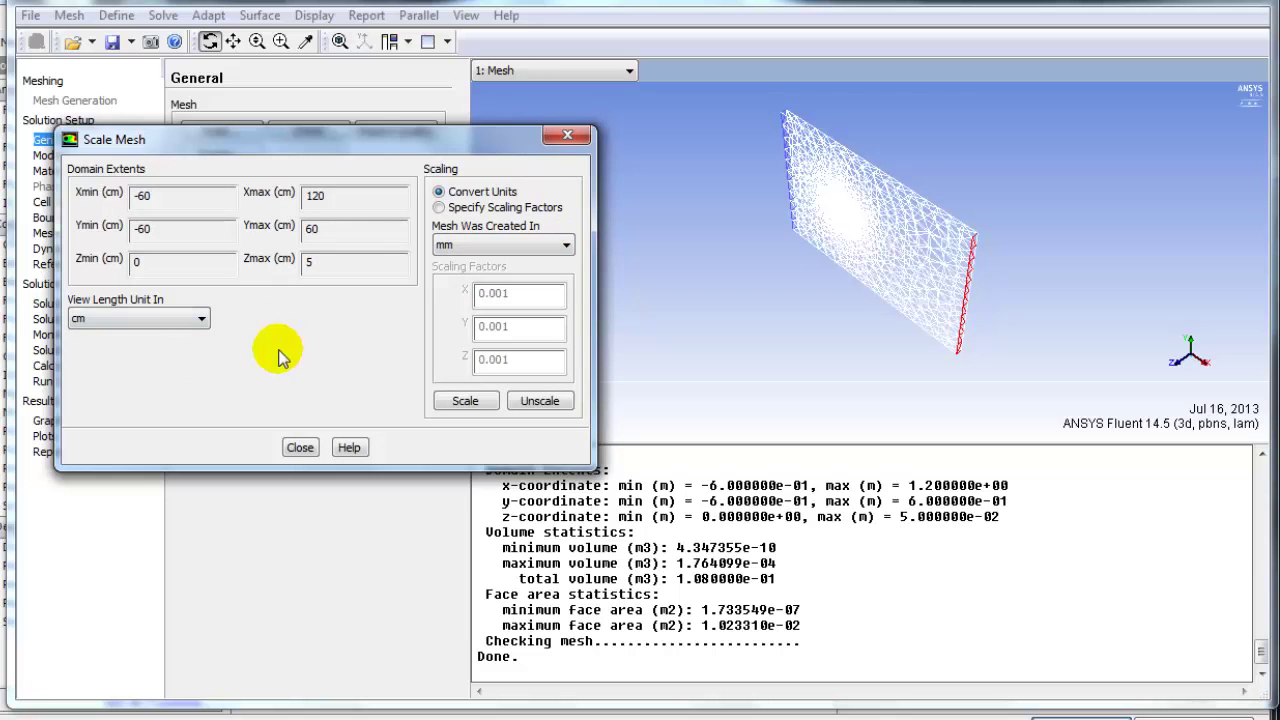
{"action": "left_click", "coordinate": [443, 240]}
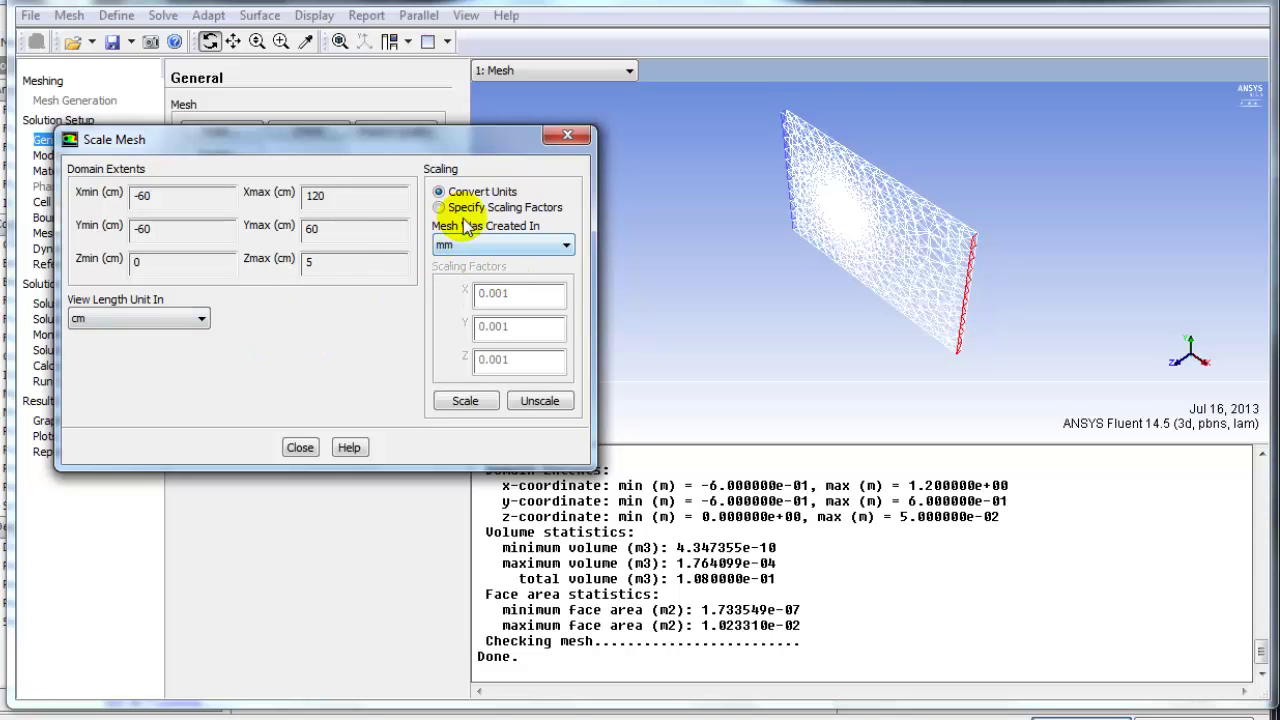
{"action": "left_click", "coordinate": [97, 320]}
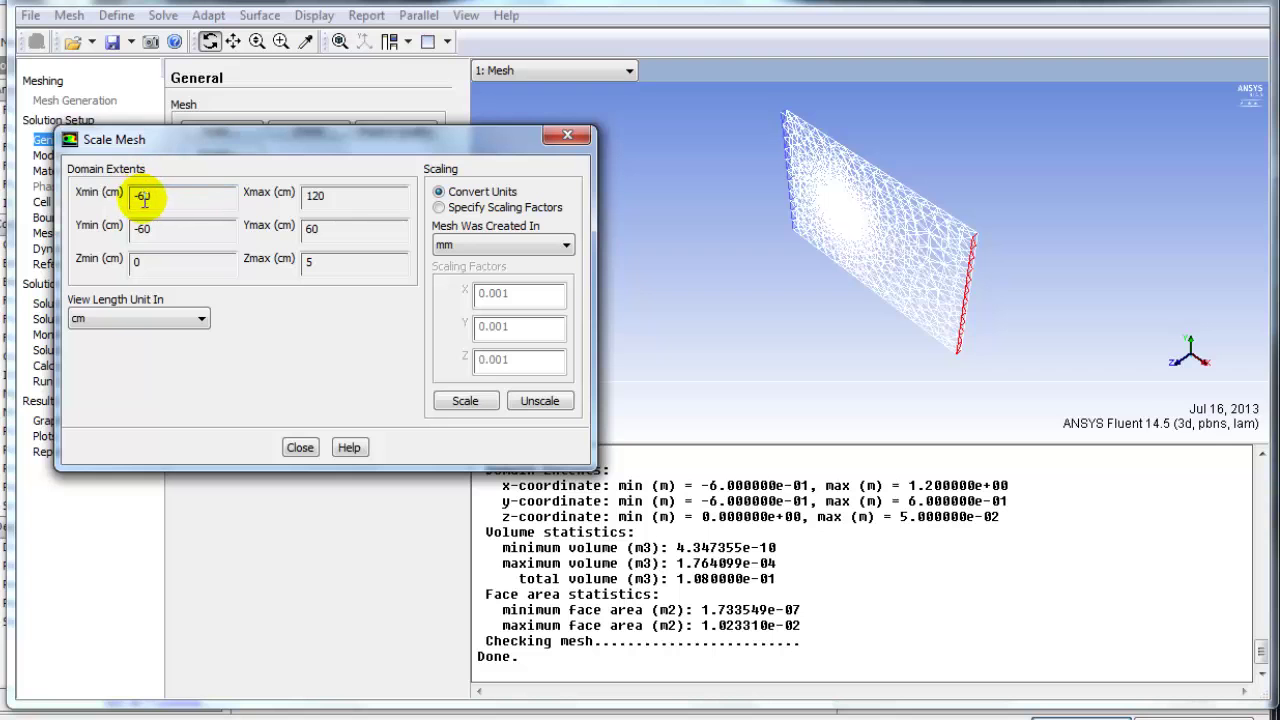
{"action": "left_click", "coordinate": [324, 192]}
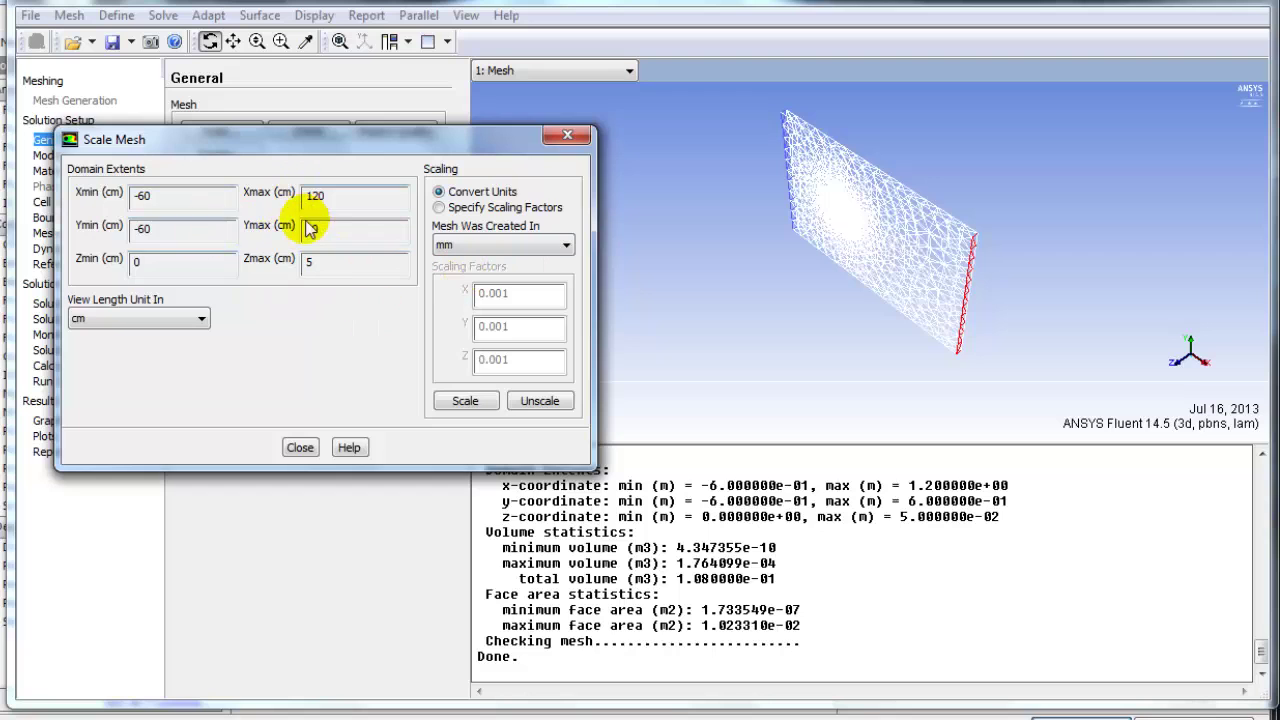
{"action": "left_click", "coordinate": [299, 446]}
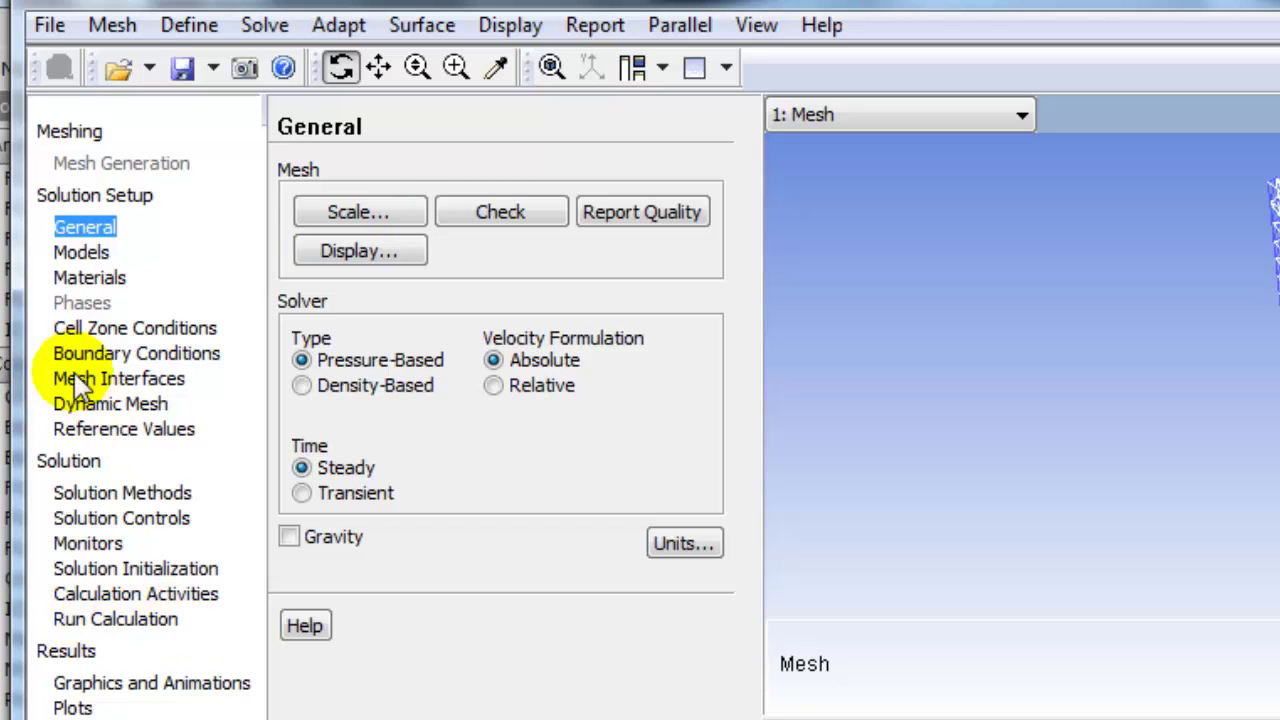
Enable the energy equation in the physical models.
{"action": "left_click", "coordinate": [65, 253]}
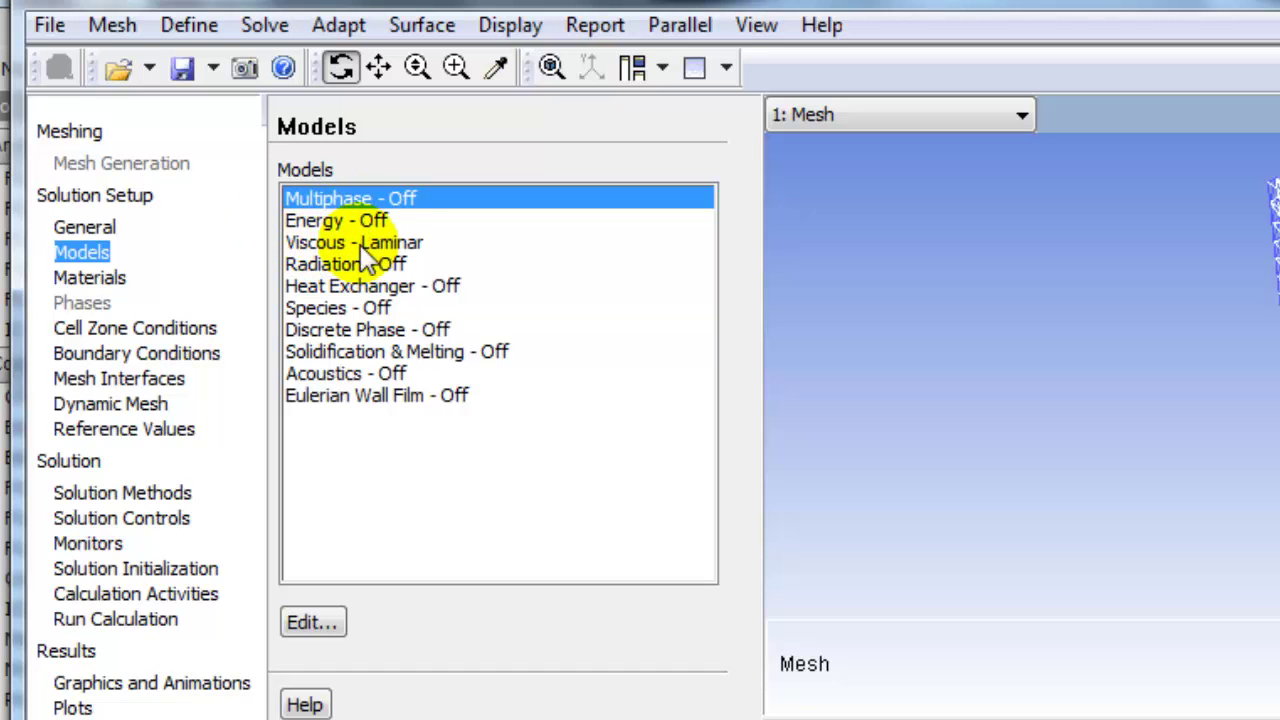
{"action": "double_click", "coordinate": [318, 220]}
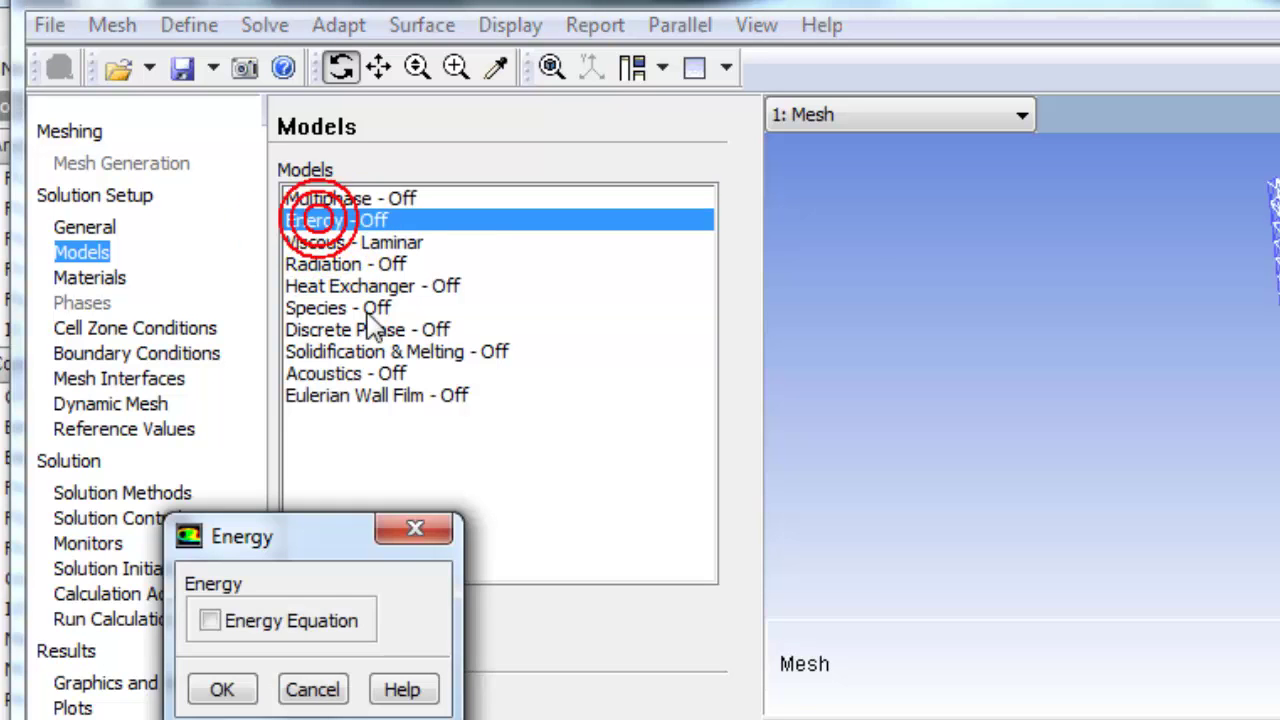
{"action": "left_click", "coordinate": [210, 621]}
{"action": "left_click", "coordinate": [222, 688]}
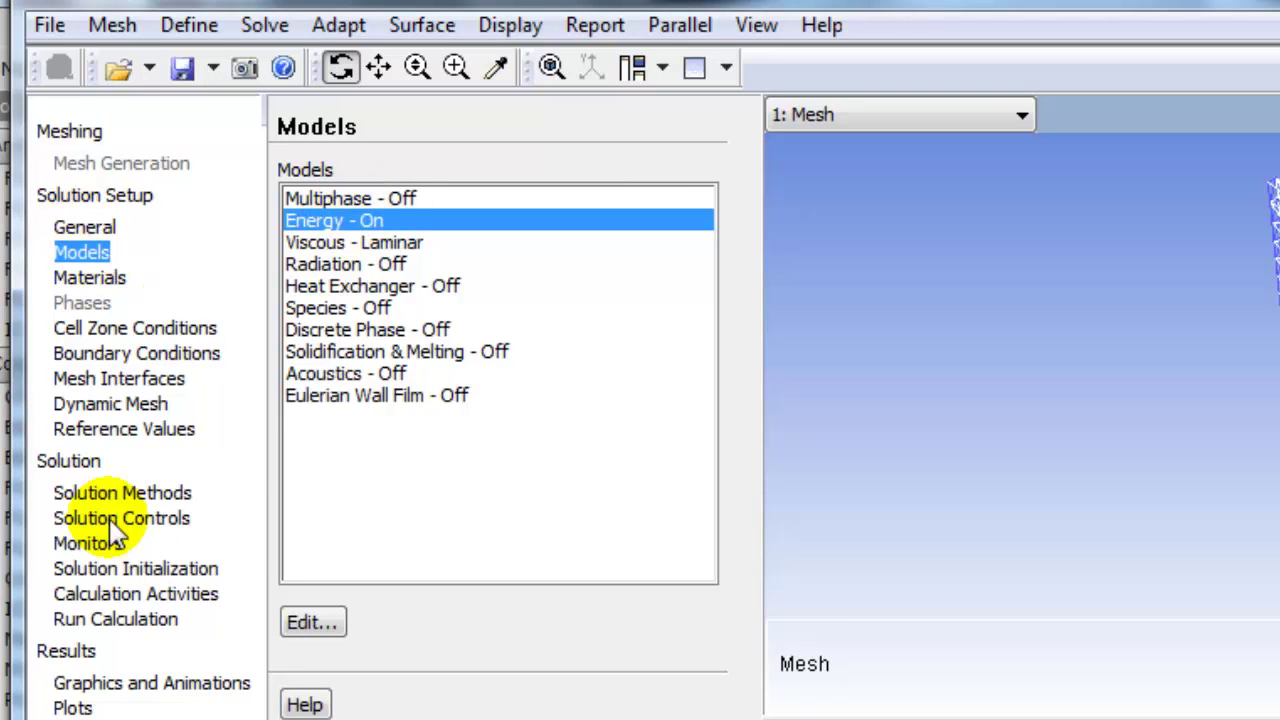
Review the aluminum material's density, specific heat and thermal conductivity, and confirm its definition without changes.
{"action": "left_click", "coordinate": [82, 278]}
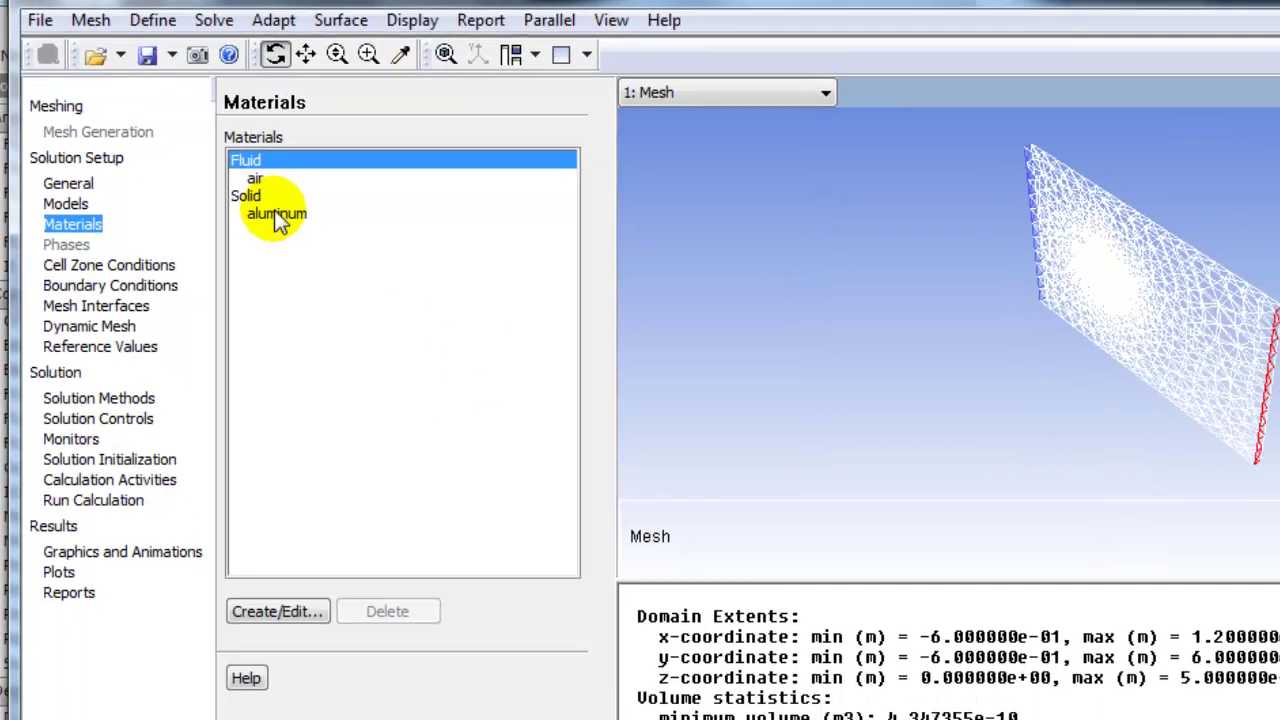
{"action": "double_click", "coordinate": [340, 268]}
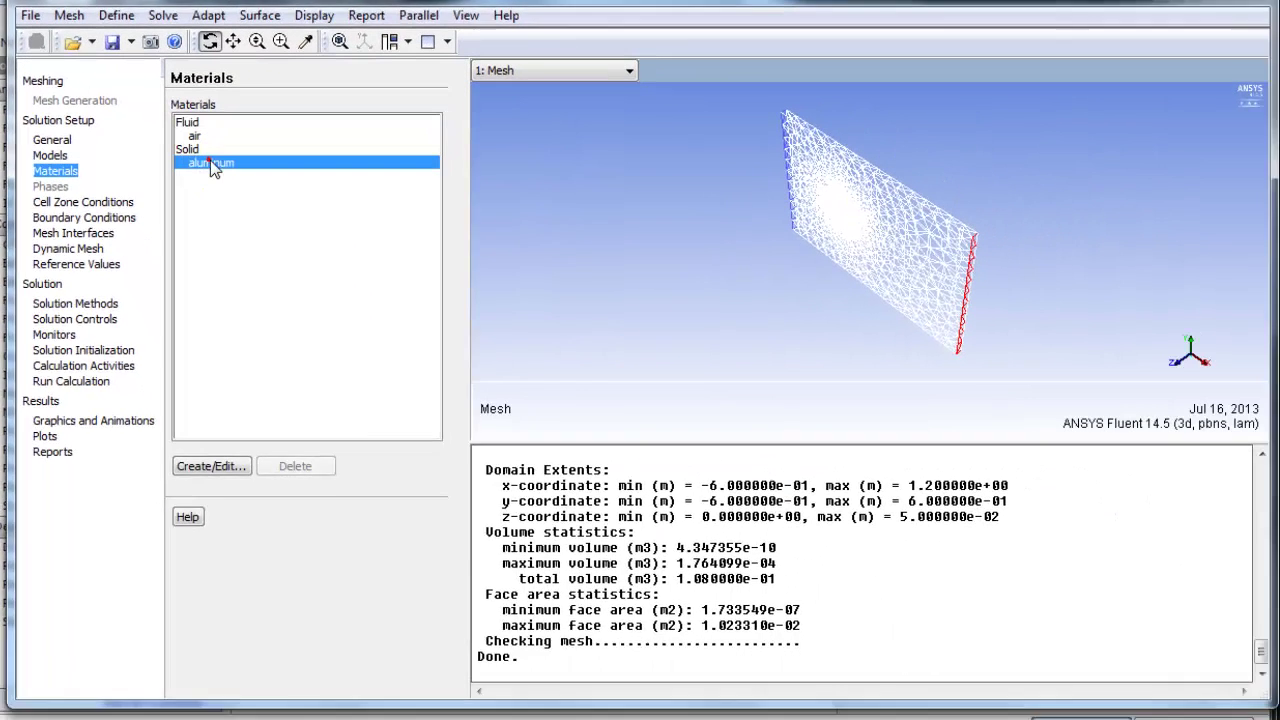
{"action": "left_click_drag", "start_coordinate": [204, 228], "coordinate": [265, 118]}
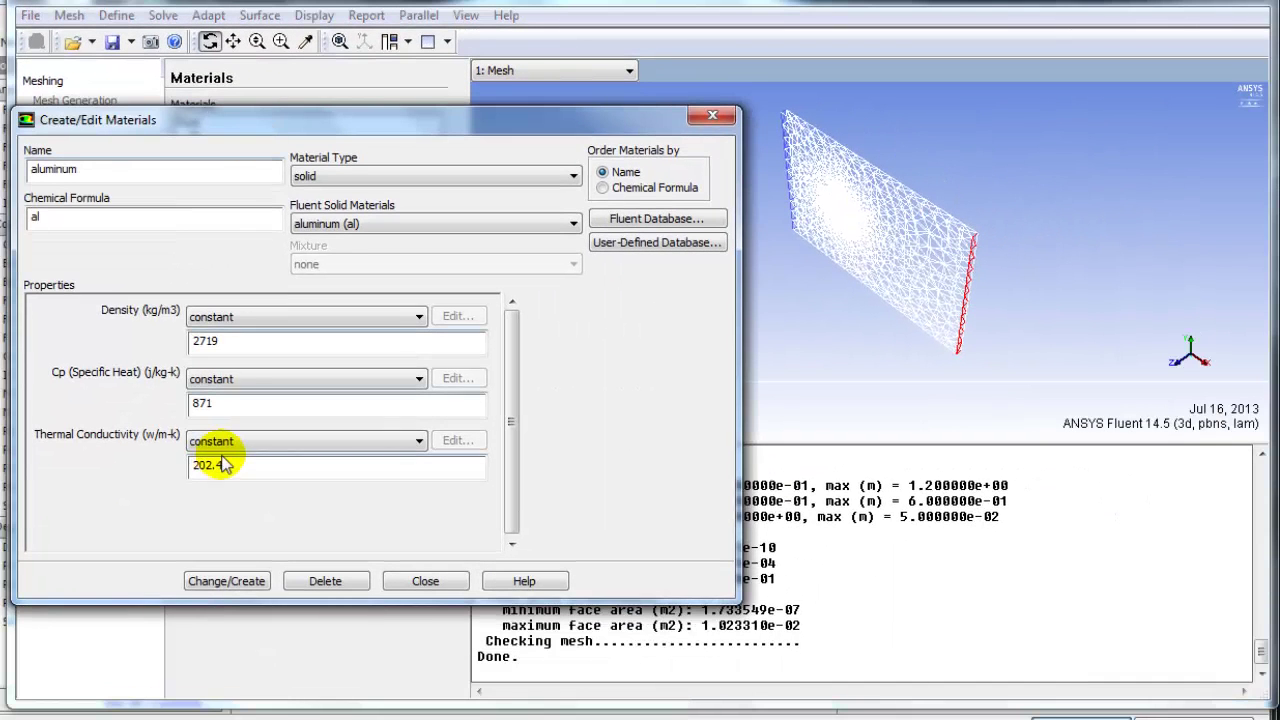
{"action": "left_click_drag", "start_coordinate": [192, 465], "coordinate": [206, 466]}
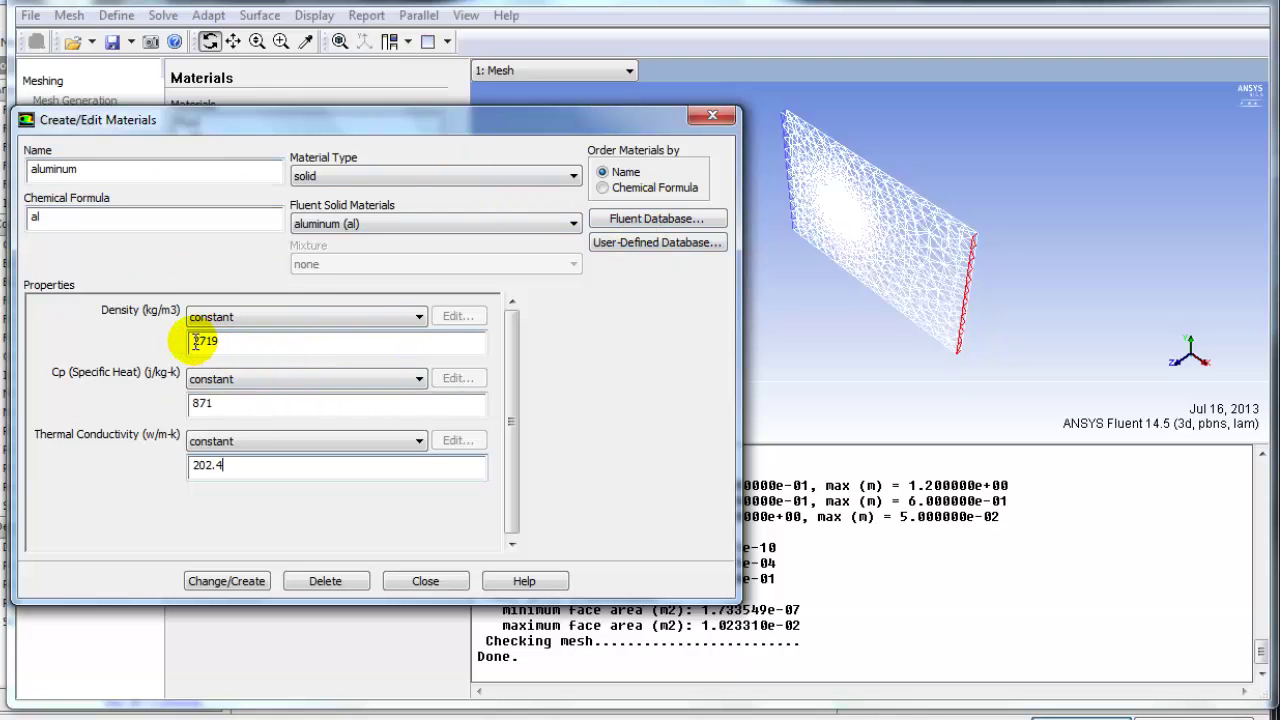
{"action": "double_click", "coordinate": [226, 404]}
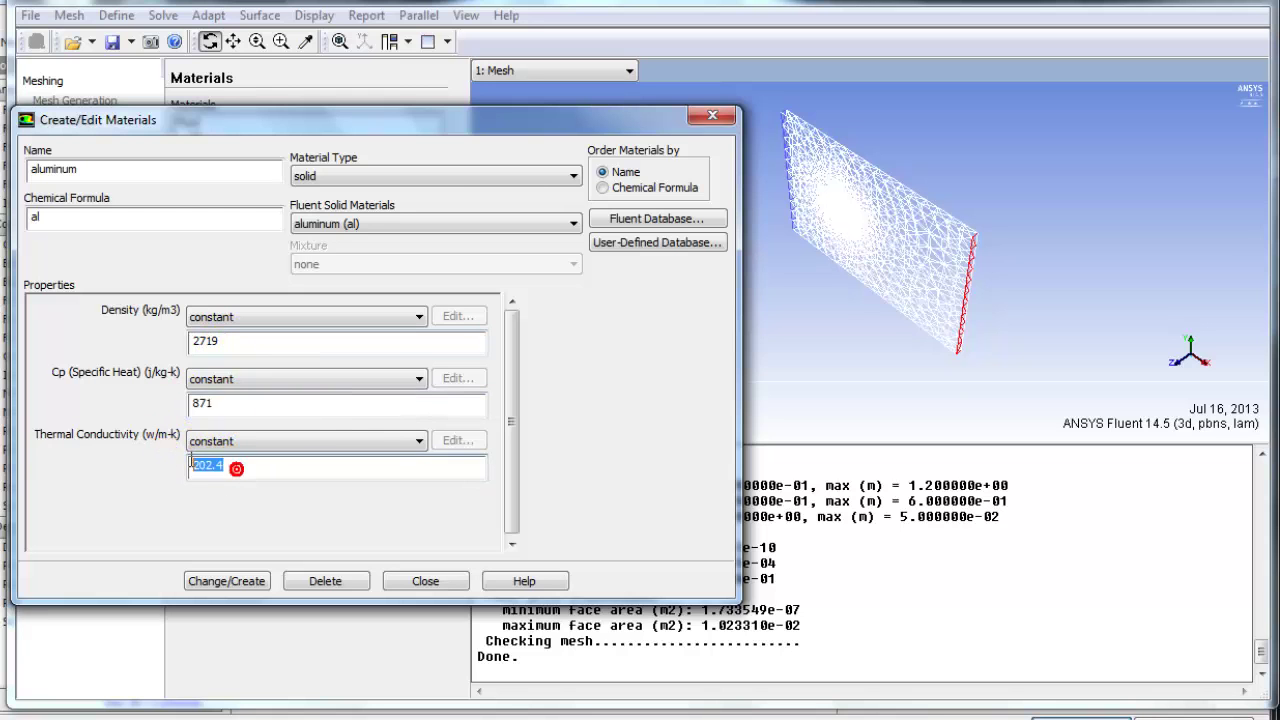
{"action": "double_click", "coordinate": [224, 403]}
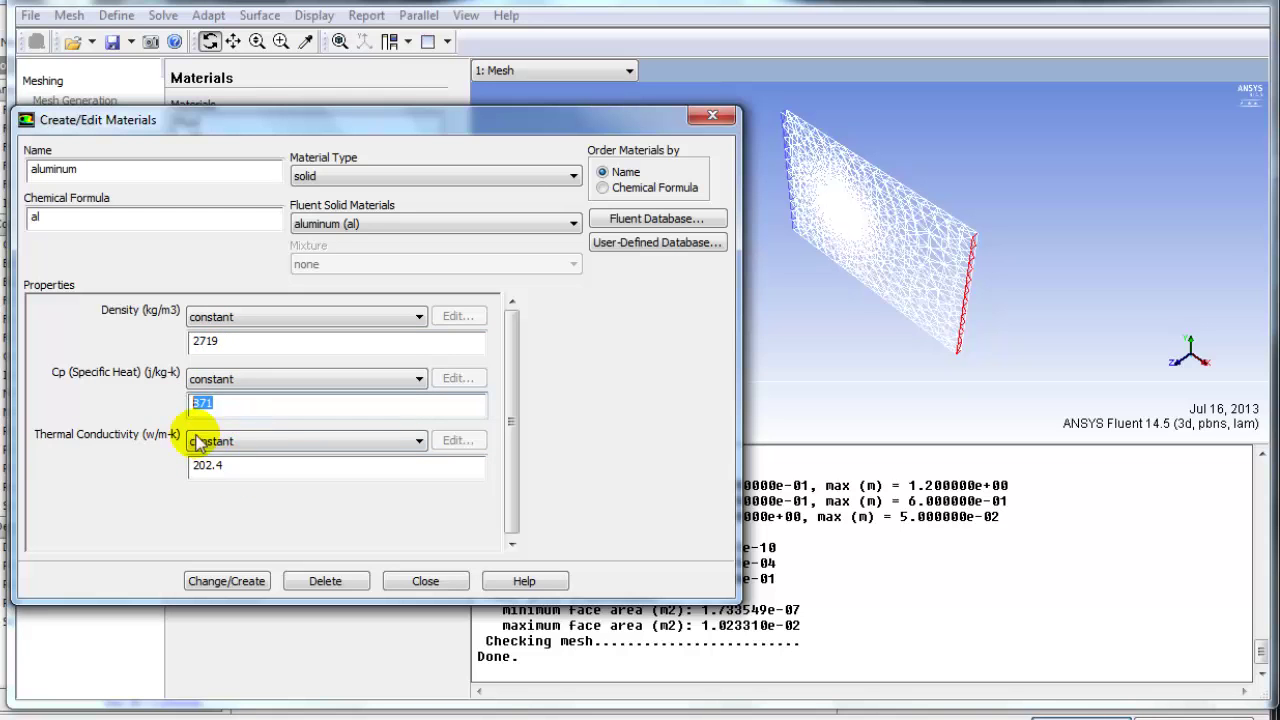
{"action": "double_click", "coordinate": [237, 464]}
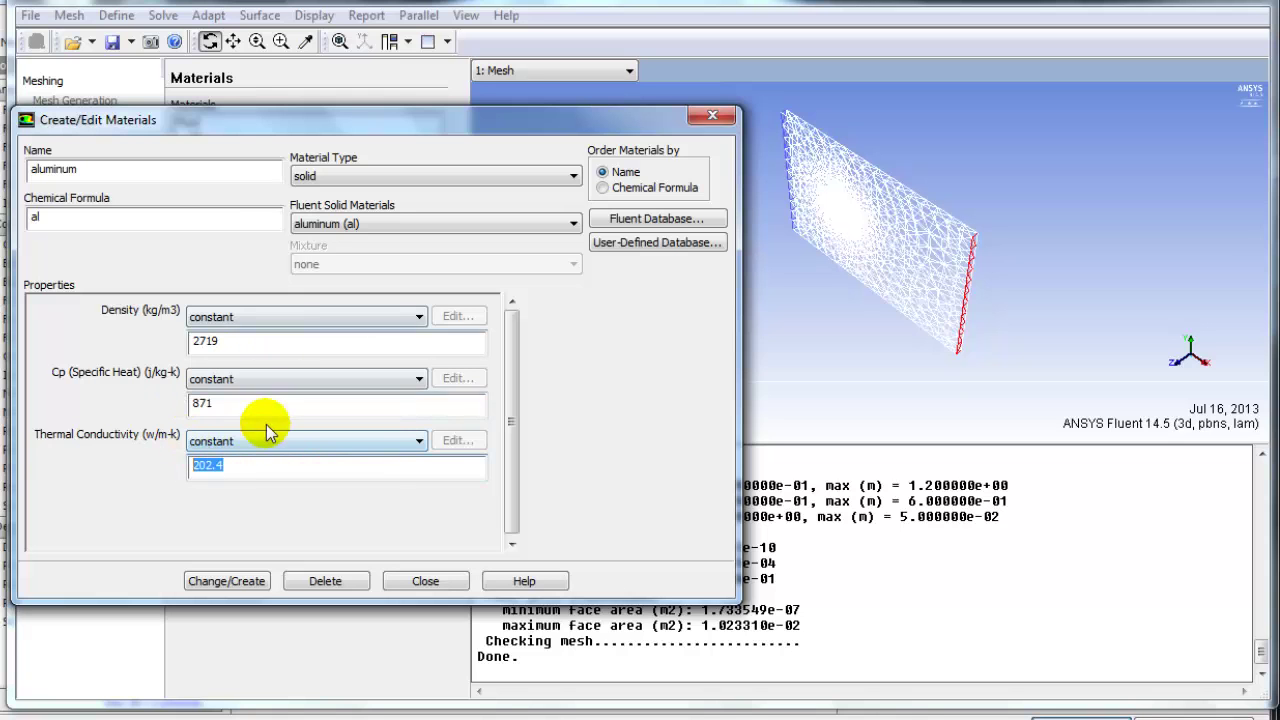
{"action": "left_click", "coordinate": [232, 588]}
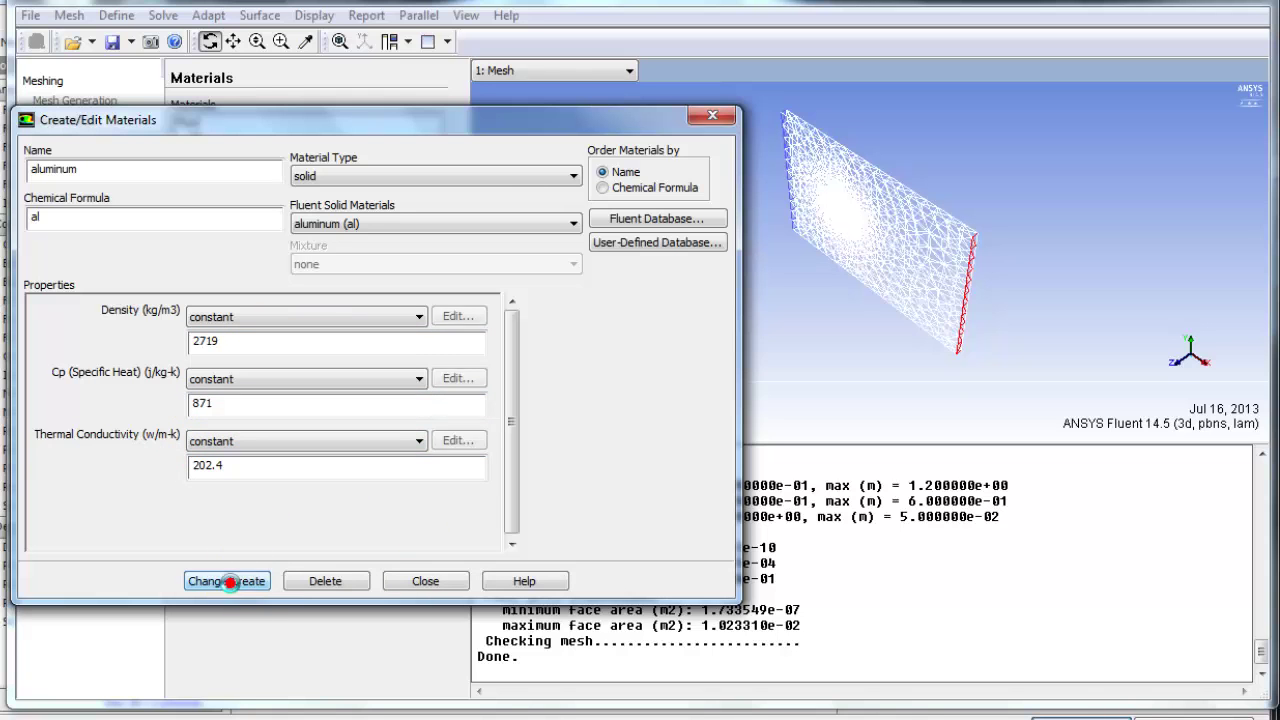
{"action": "left_click", "coordinate": [410, 588]}
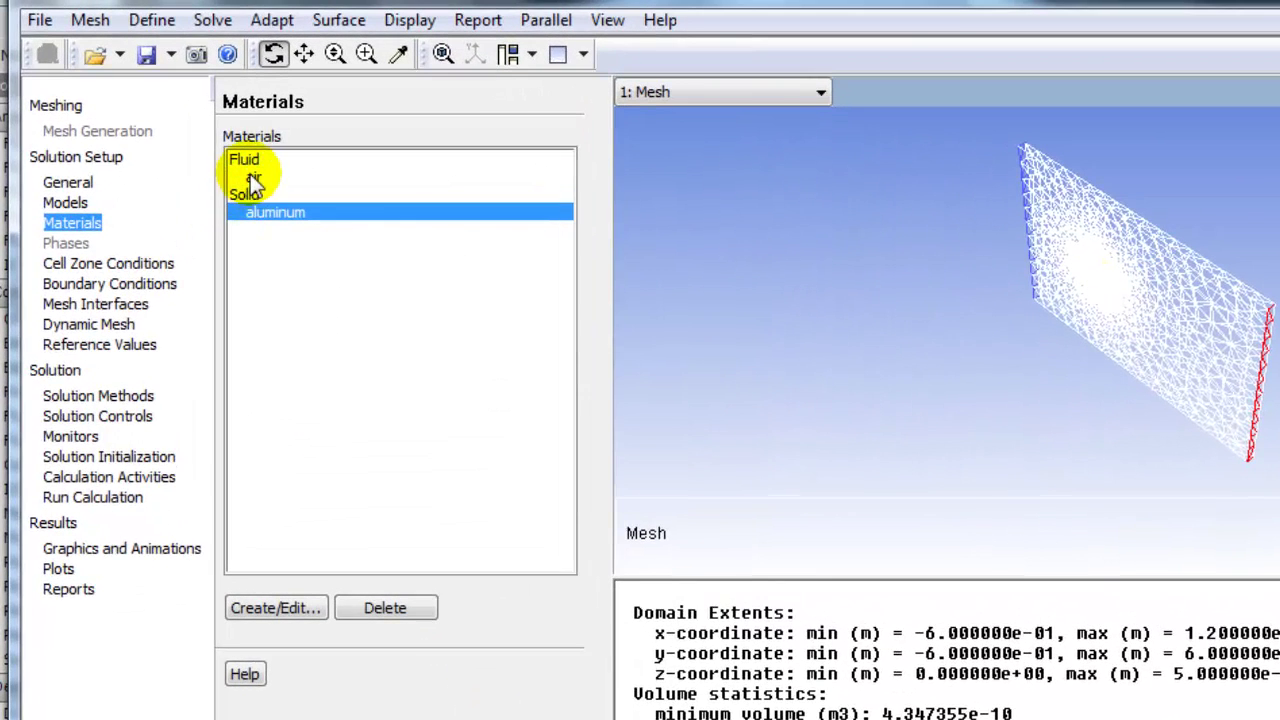
Set the air material's density model to incompressible-ideal-gas and apply the change.
{"action": "double_click", "coordinate": [252, 180]}
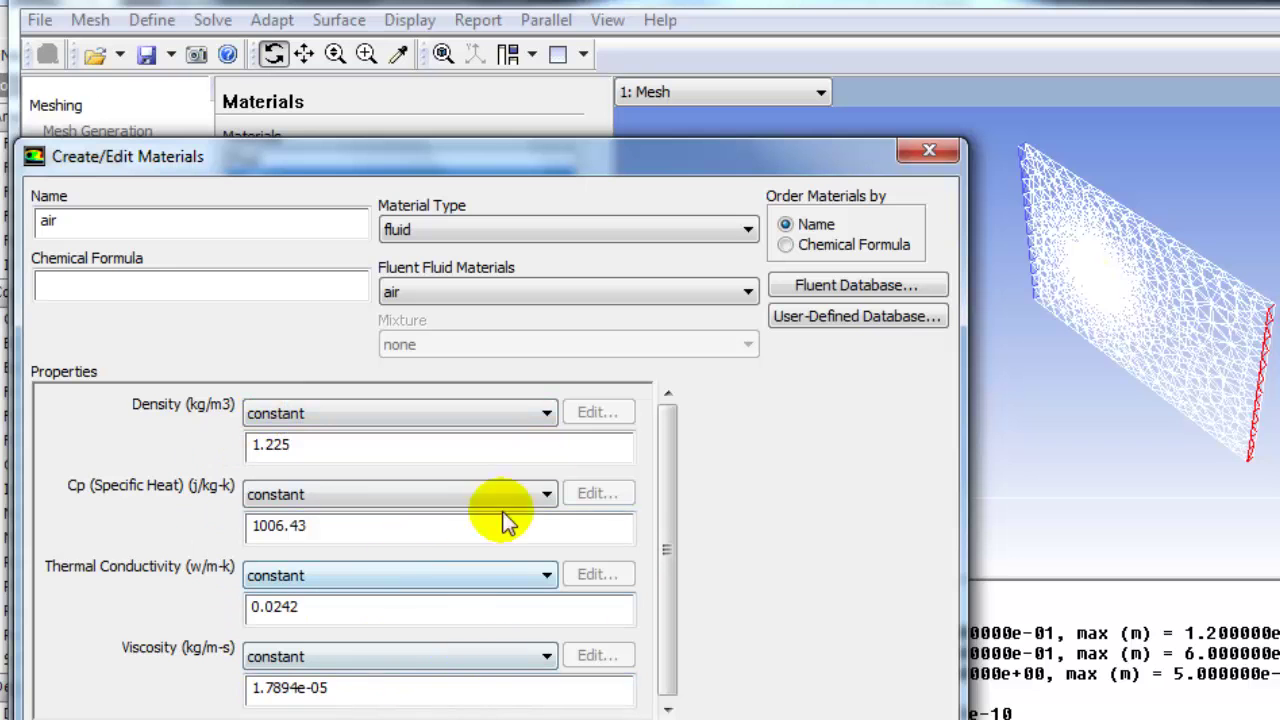
{"action": "left_click", "coordinate": [548, 413]}
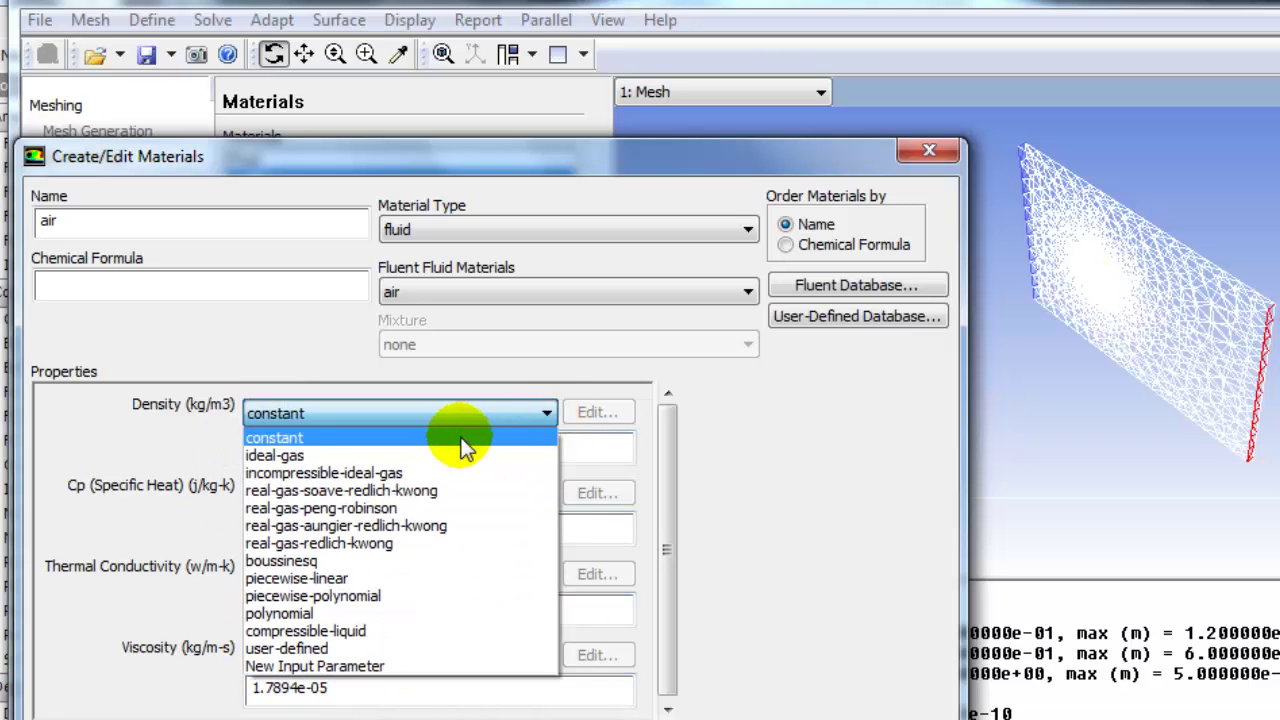
{"action": "left_click", "coordinate": [386, 476]}
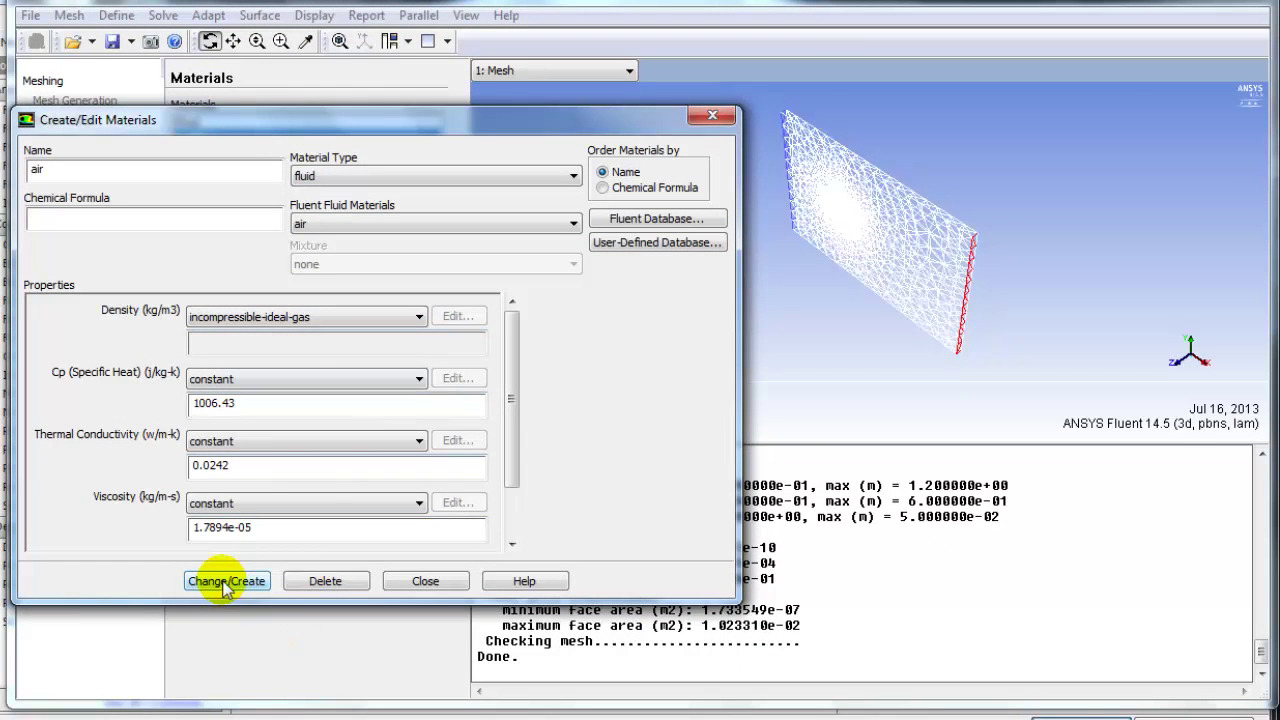
{"action": "left_click", "coordinate": [225, 581]}
{"action": "left_click", "coordinate": [418, 580]}
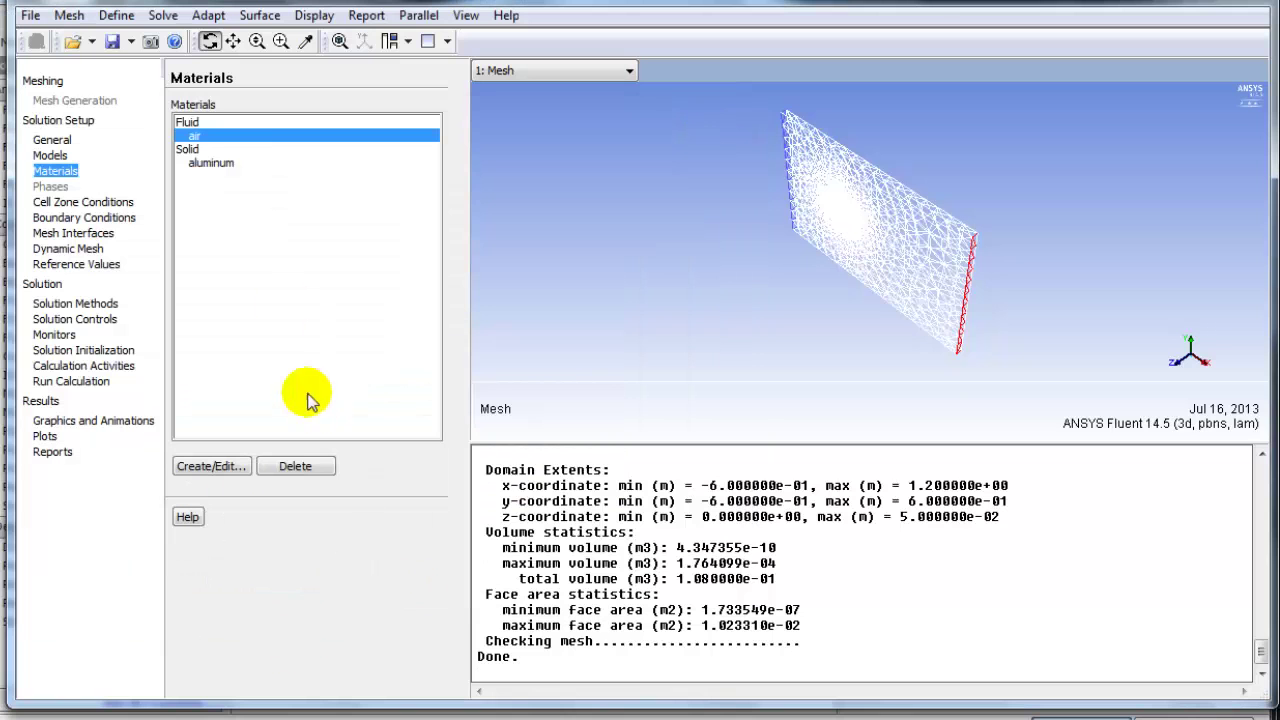
Check the material assigned to the fluid cell zone and close its settings.
{"action": "left_click", "coordinate": [65, 202]}
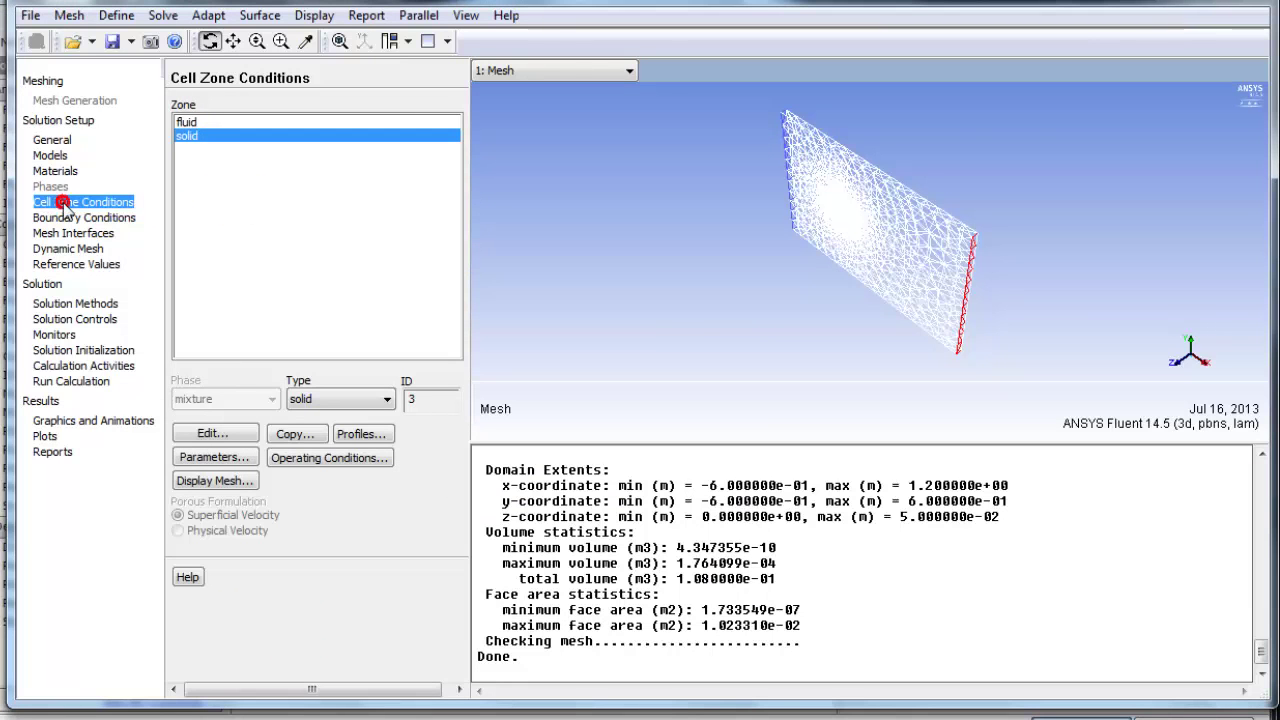
{"action": "left_click", "coordinate": [188, 122]}
{"action": "double_click", "coordinate": [188, 122]}
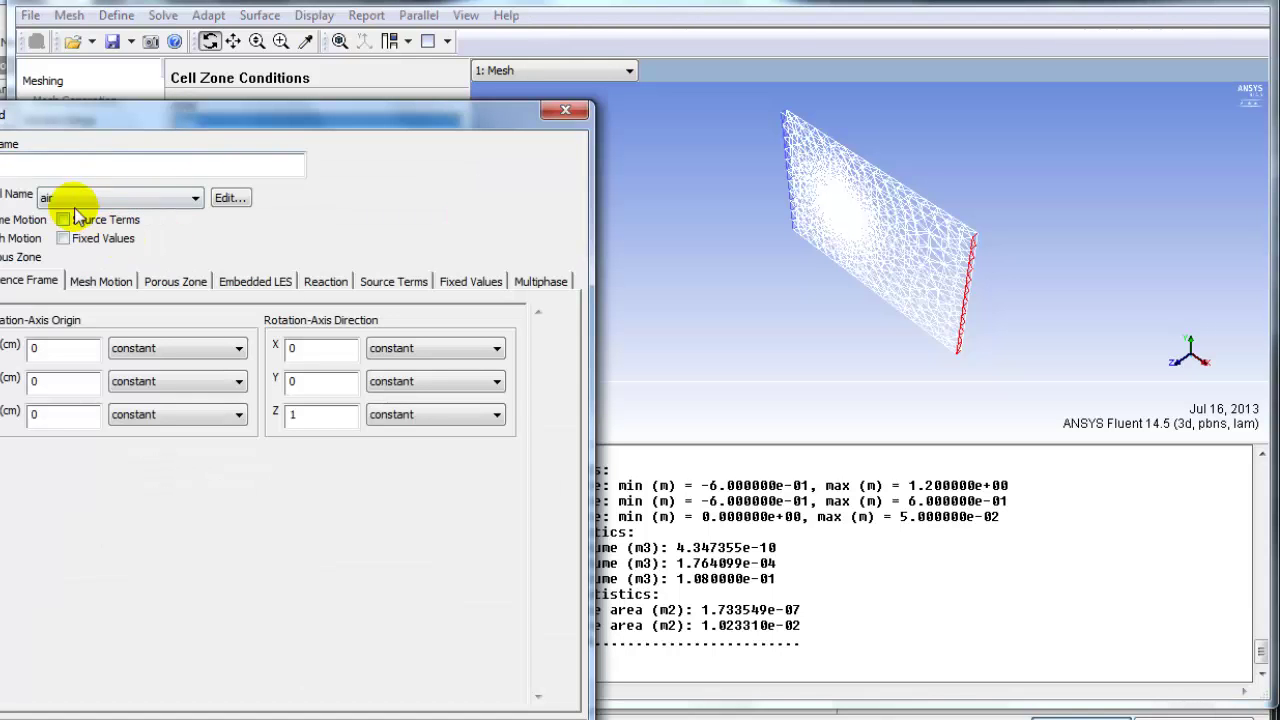
{"action": "left_click", "coordinate": [576, 115]}
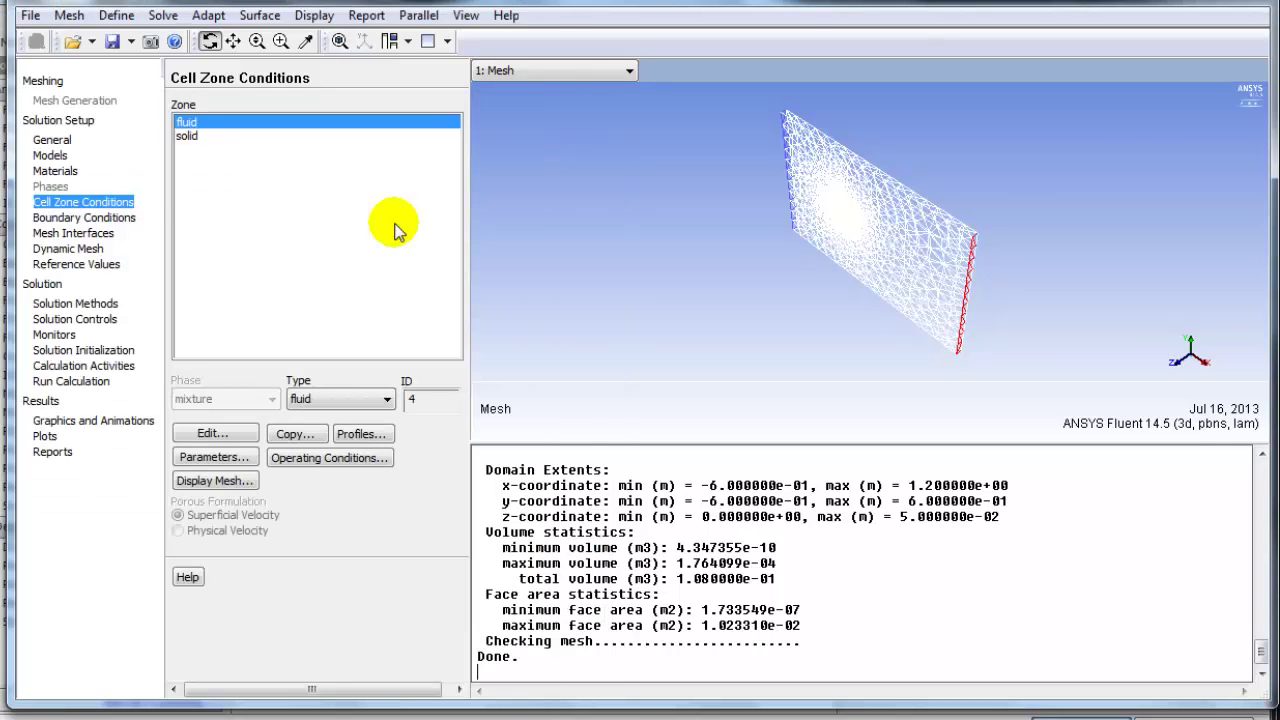
Open the solid cell zone's conditions for editing.
{"action": "left_click", "coordinate": [186, 137]}
{"action": "double_click", "coordinate": [187, 137]}
{"action": "left_click_drag", "start_coordinate": [143, 129], "coordinate": [232, 123]}
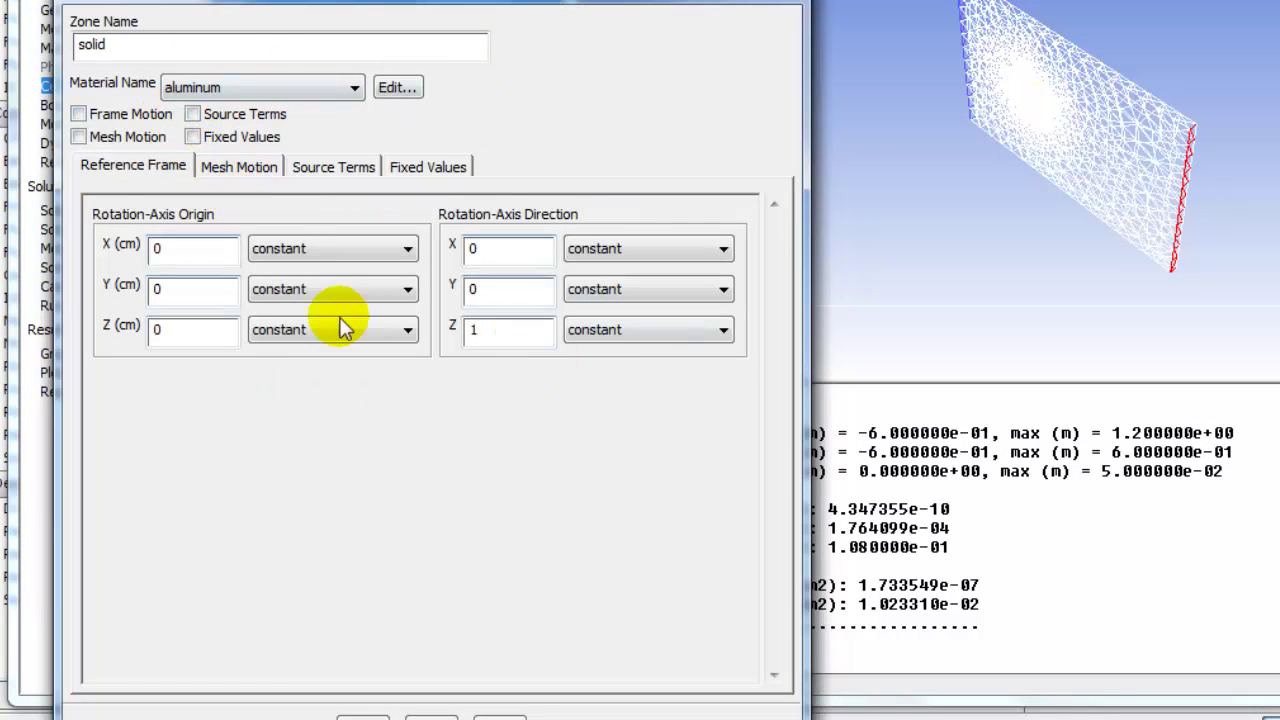
{"action": "left_click", "coordinate": [194, 137]}
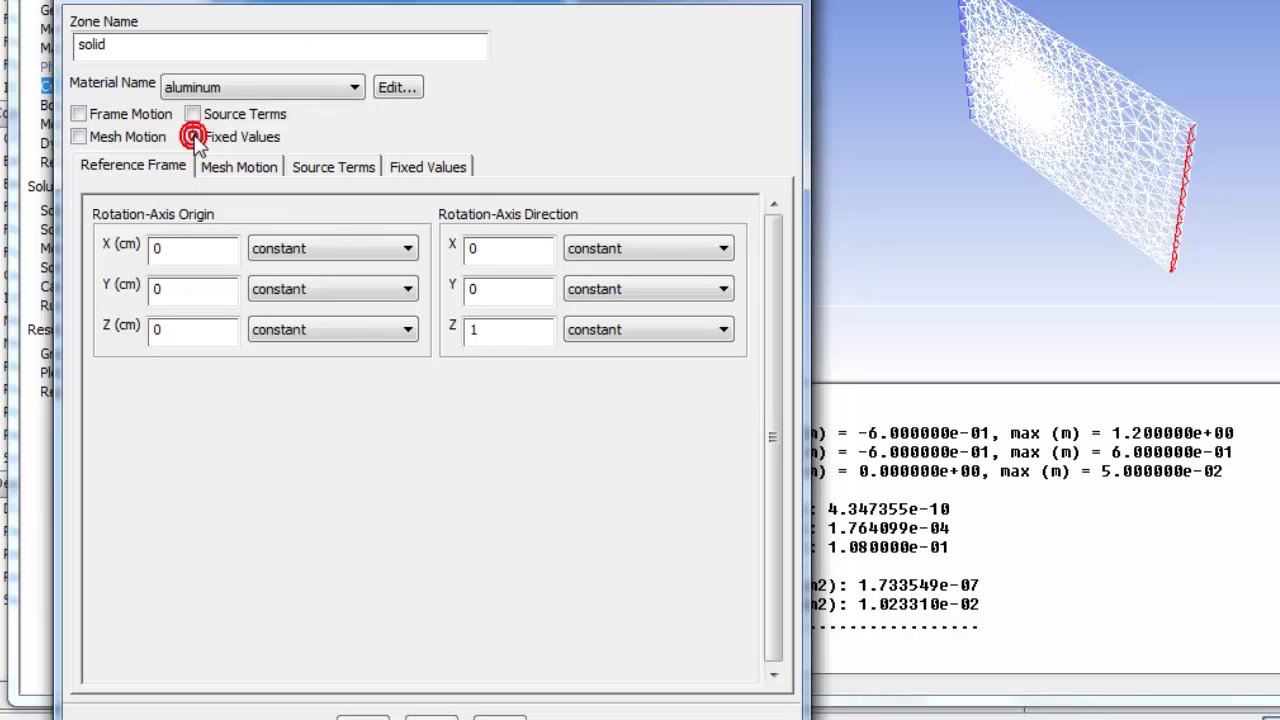
{"action": "left_click", "coordinate": [435, 169]}
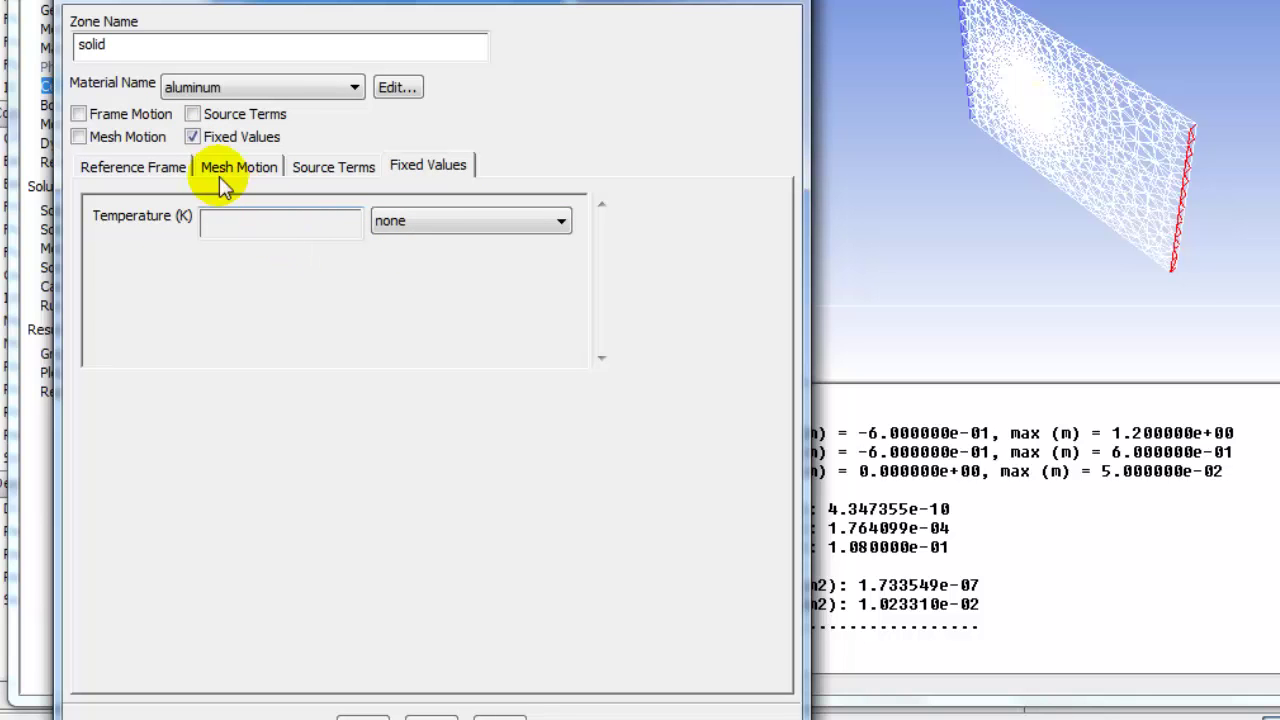
{"action": "left_click", "coordinate": [192, 137]}
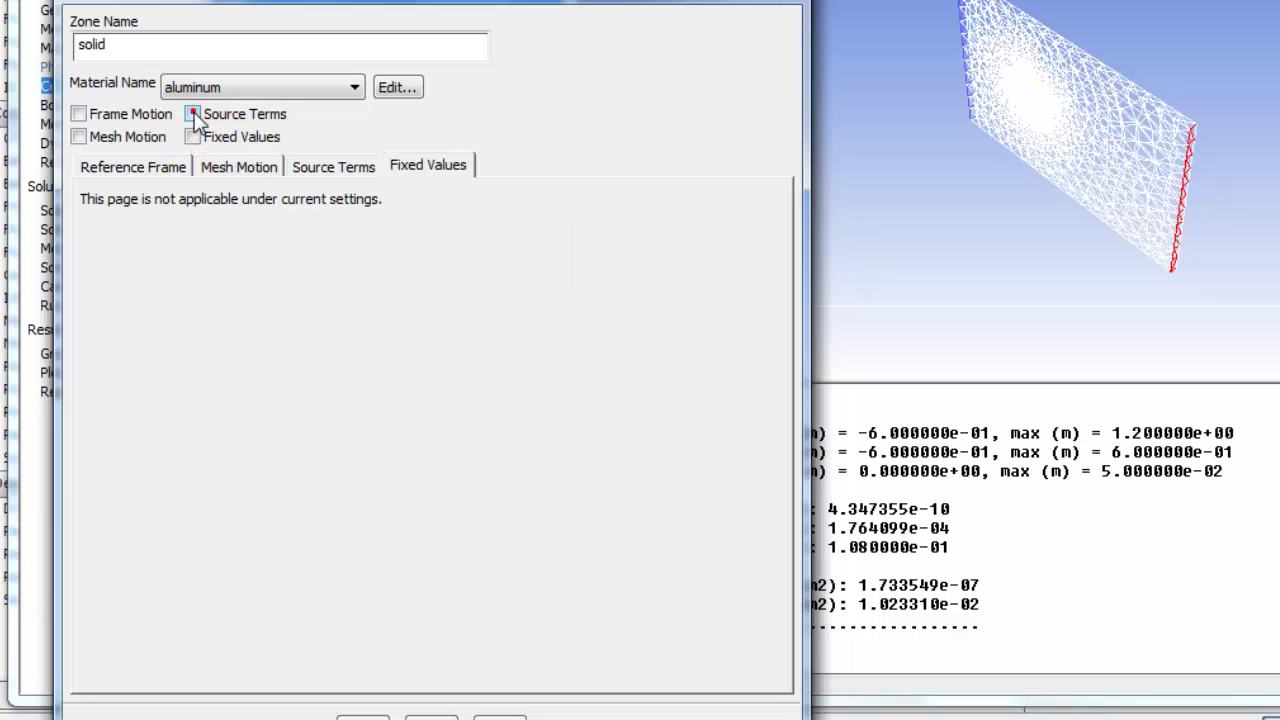
Add one constant energy source of 100000 w/m3 to the solid zone and apply the zone's conditions.
{"action": "left_click", "coordinate": [322, 167]}
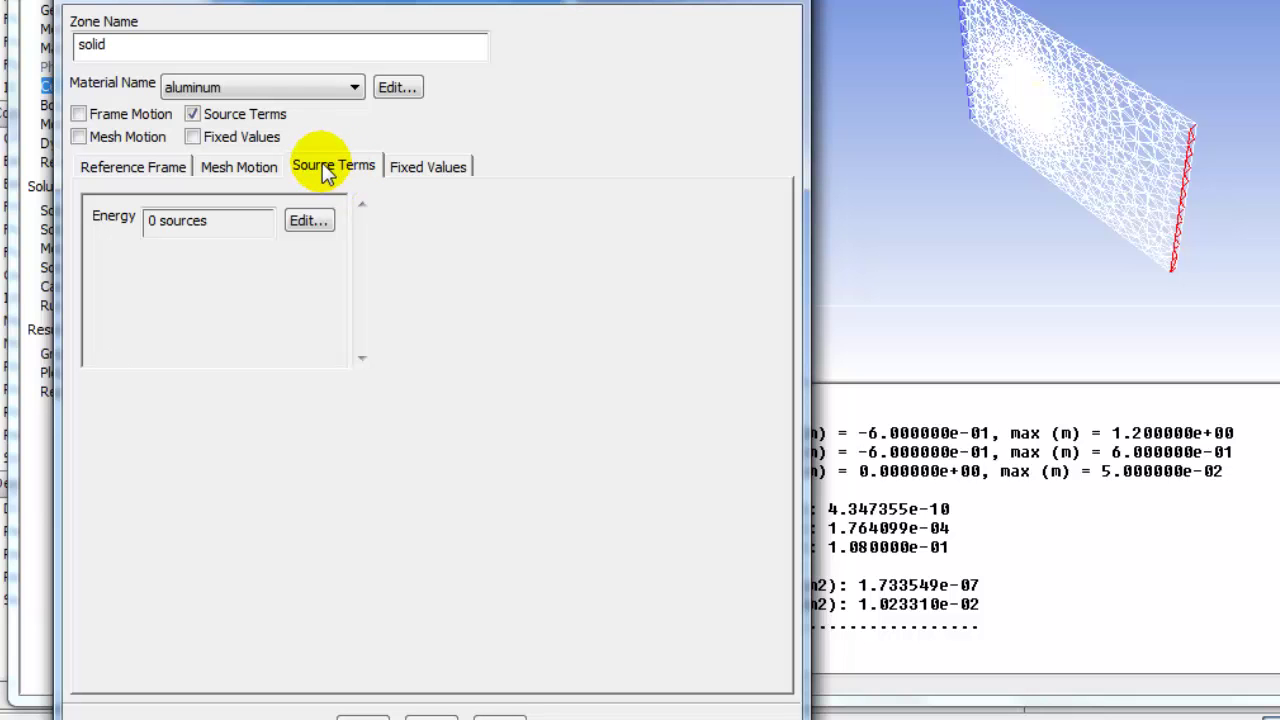
{"action": "left_click", "coordinate": [310, 221]}
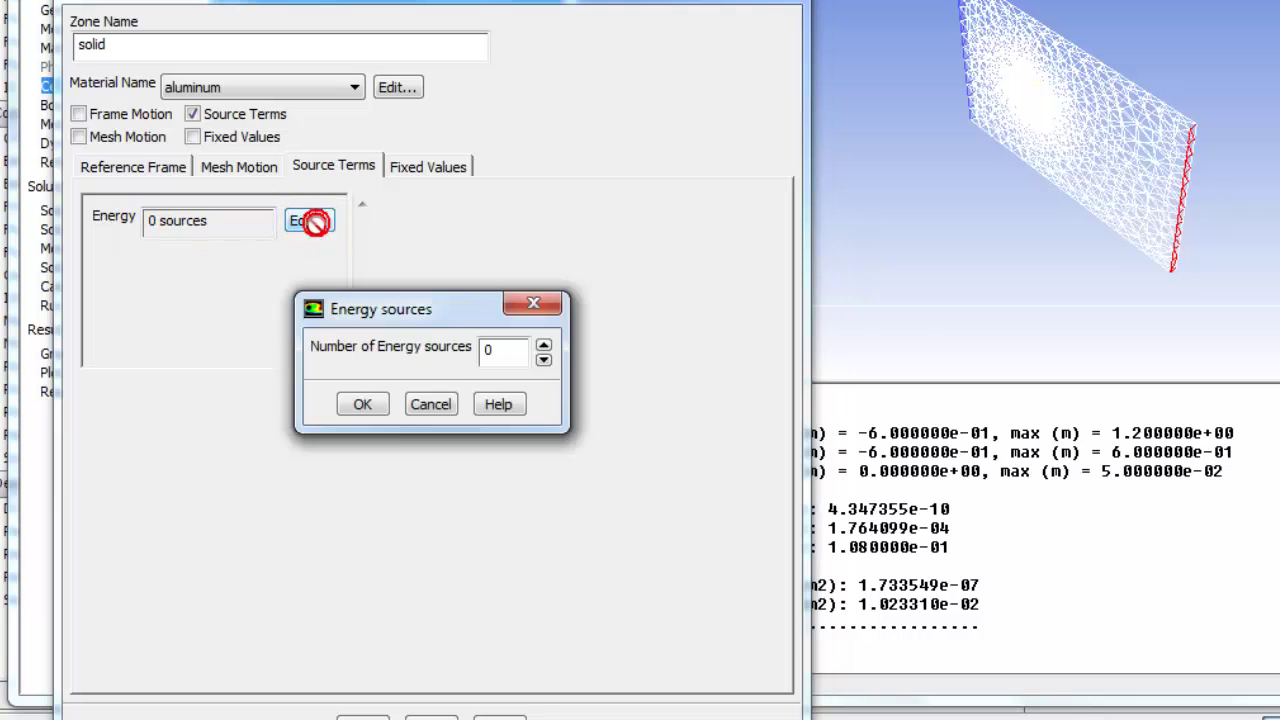
{"action": "left_click", "coordinate": [543, 347]}
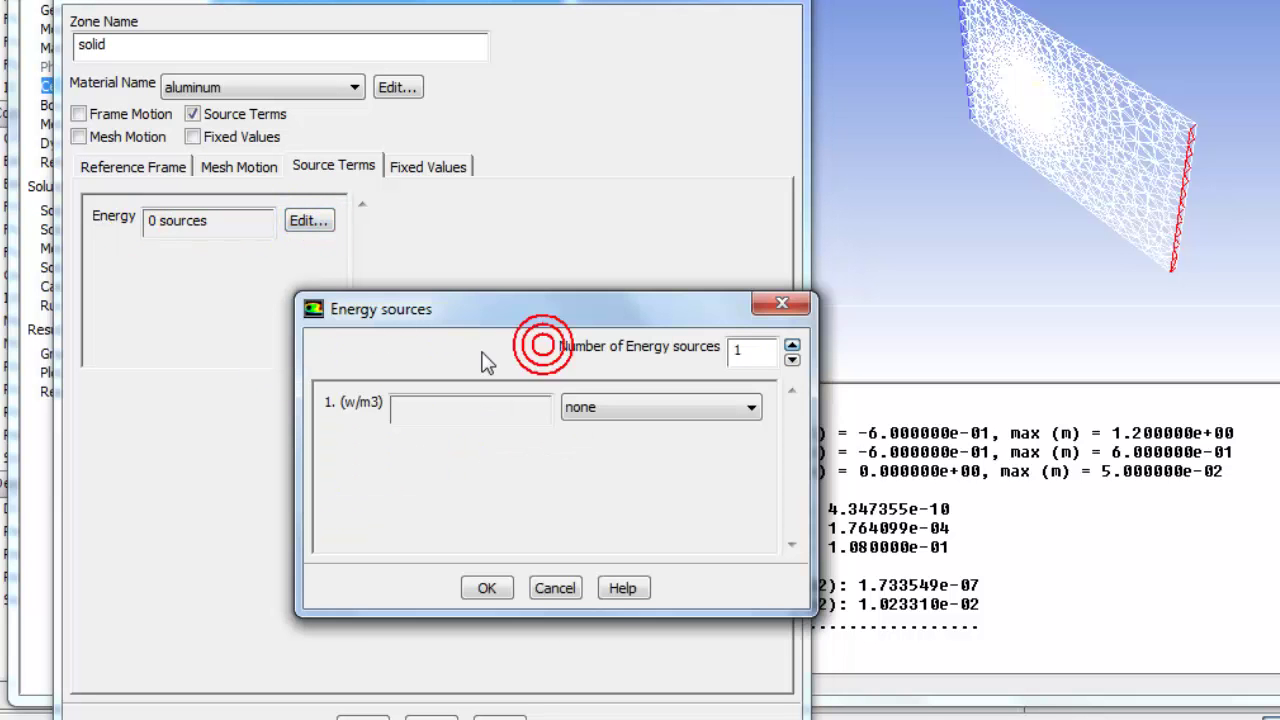
{"action": "left_click", "coordinate": [620, 410]}
{"action": "left_click", "coordinate": [603, 447]}
{"action": "double_click", "coordinate": [419, 406]}
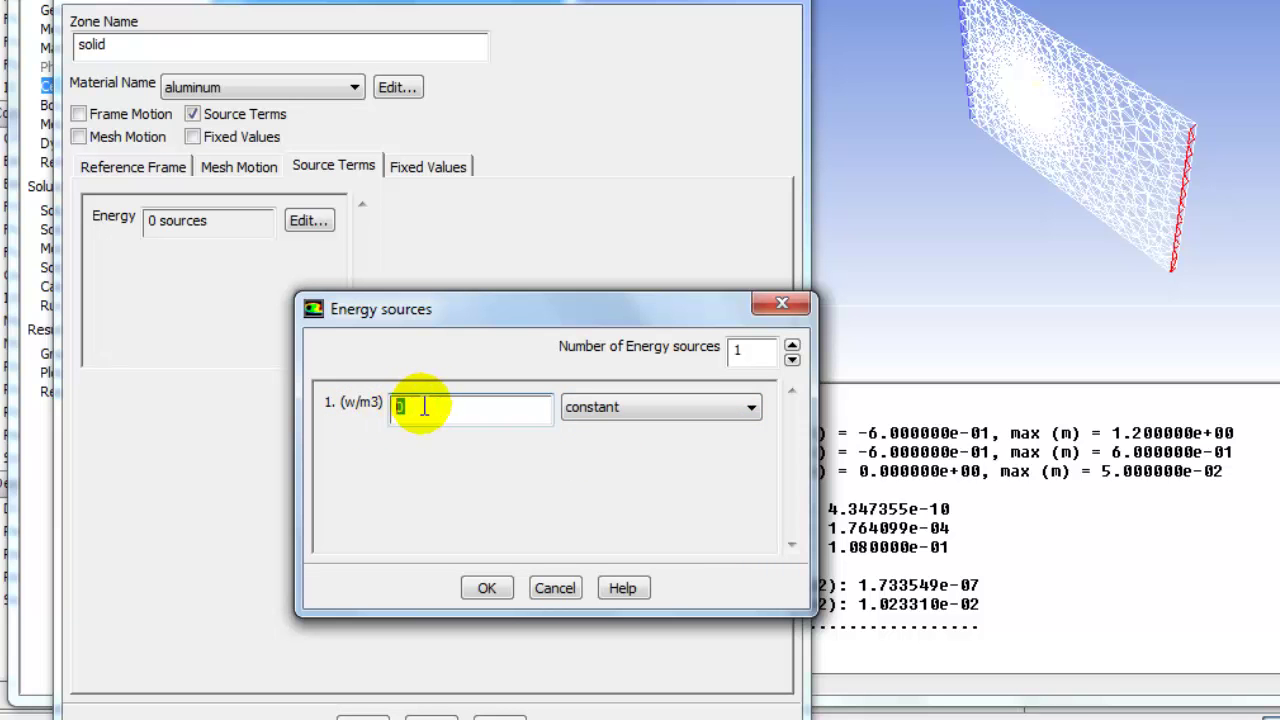
{"action": "type", "text": "100000"}
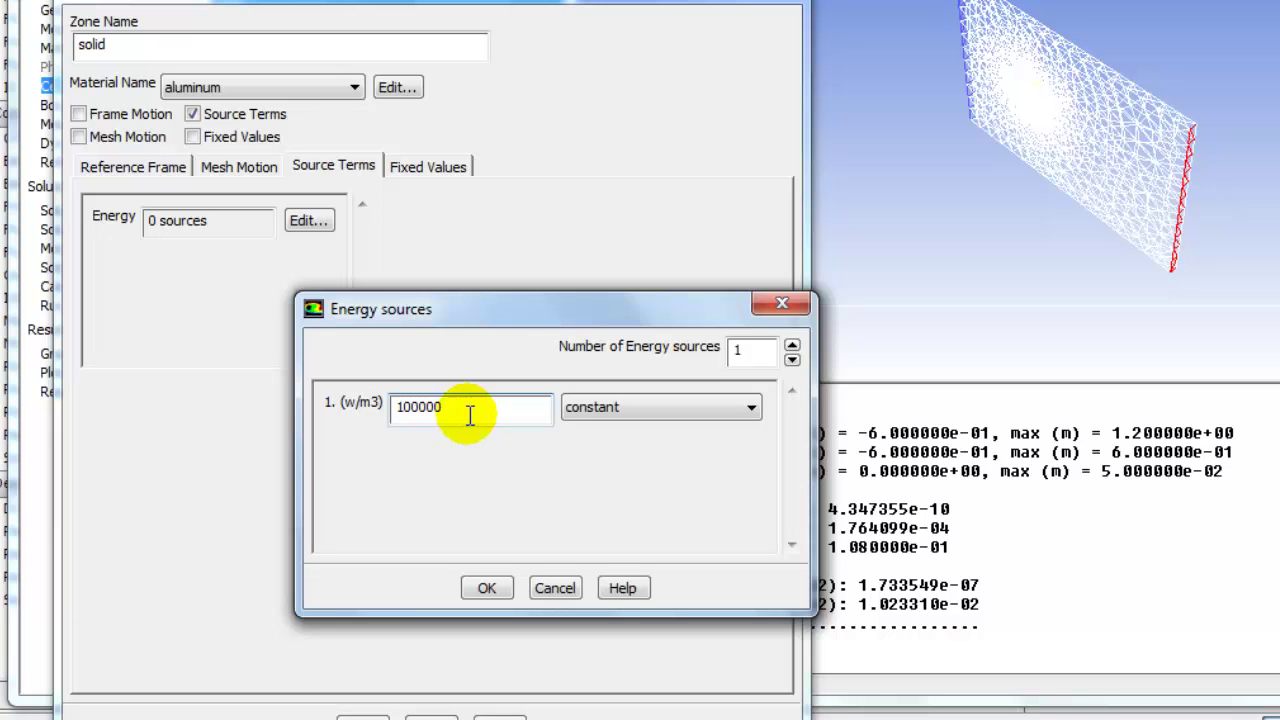
{"action": "left_click", "coordinate": [420, 410]}
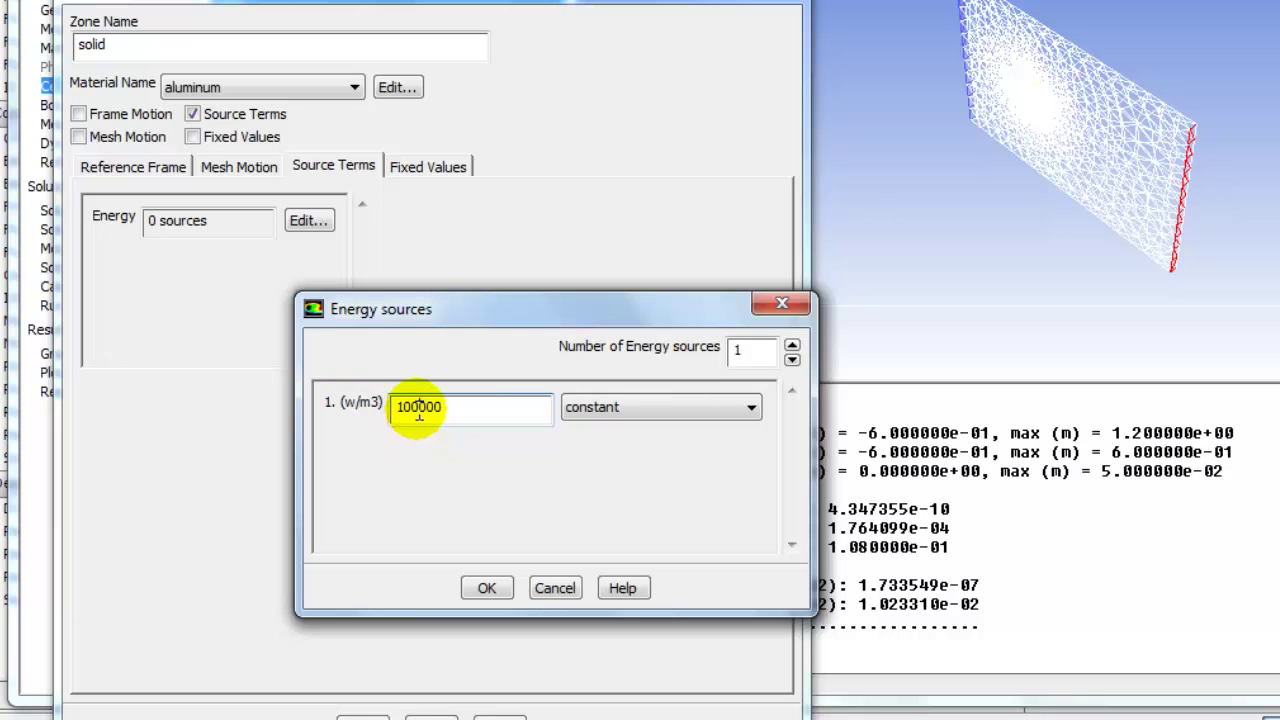
{"action": "left_click", "coordinate": [487, 588]}
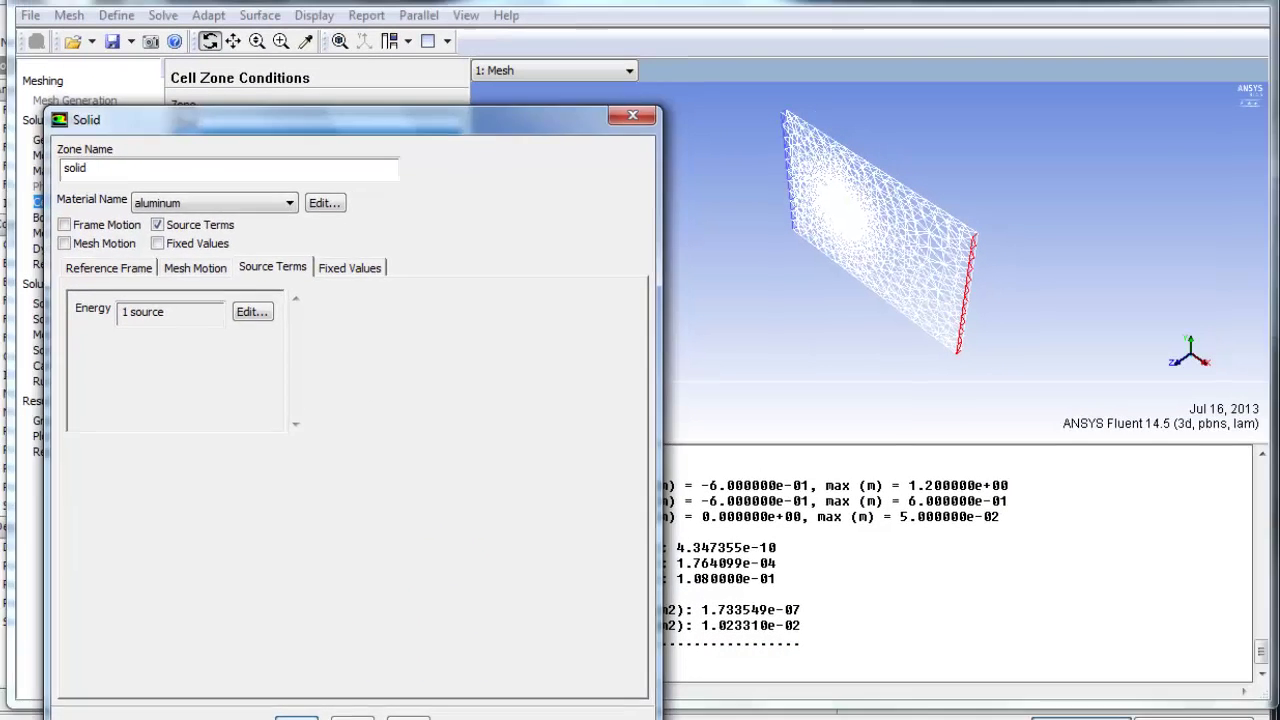
{"action": "left_click", "coordinate": [296, 718]}
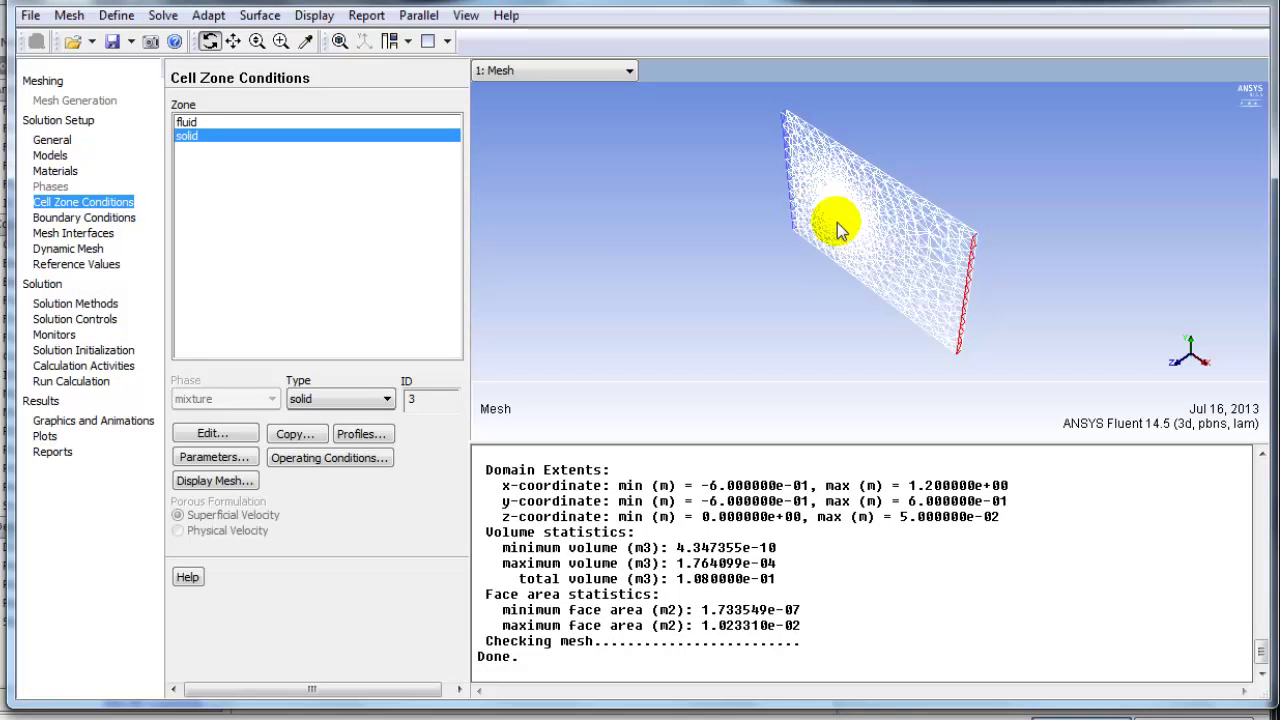
Check the boundary types assigned to the wall-bottom, wall-fluid, wall-top and symmetry-disc zones.
{"action": "mouse_move", "coordinate": [850, 205]}
{"action": "left_mouse_down"}
{"action": "mouse_move", "coordinate": [731, 300]}
{"action": "mouse_move", "coordinate": [858, 192]}
{"action": "mouse_move", "coordinate": [846, 197]}
{"action": "left_mouse_up"}
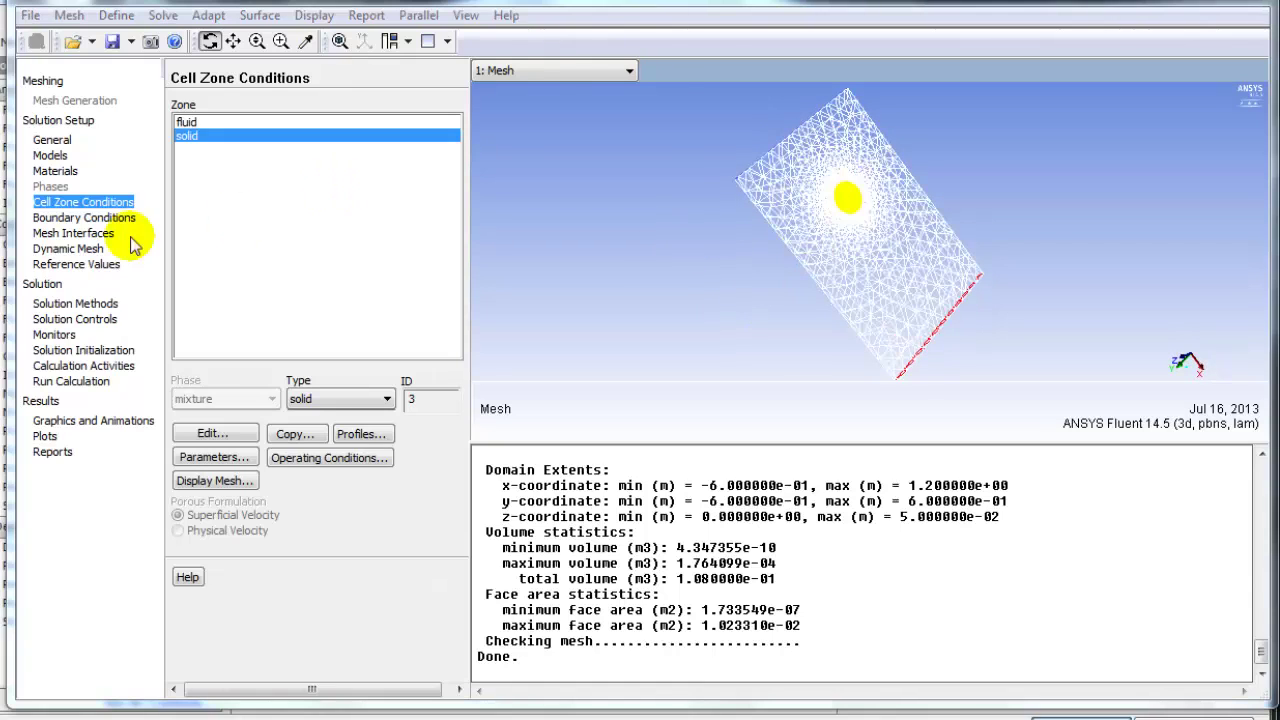
{"action": "left_click", "coordinate": [50, 217]}
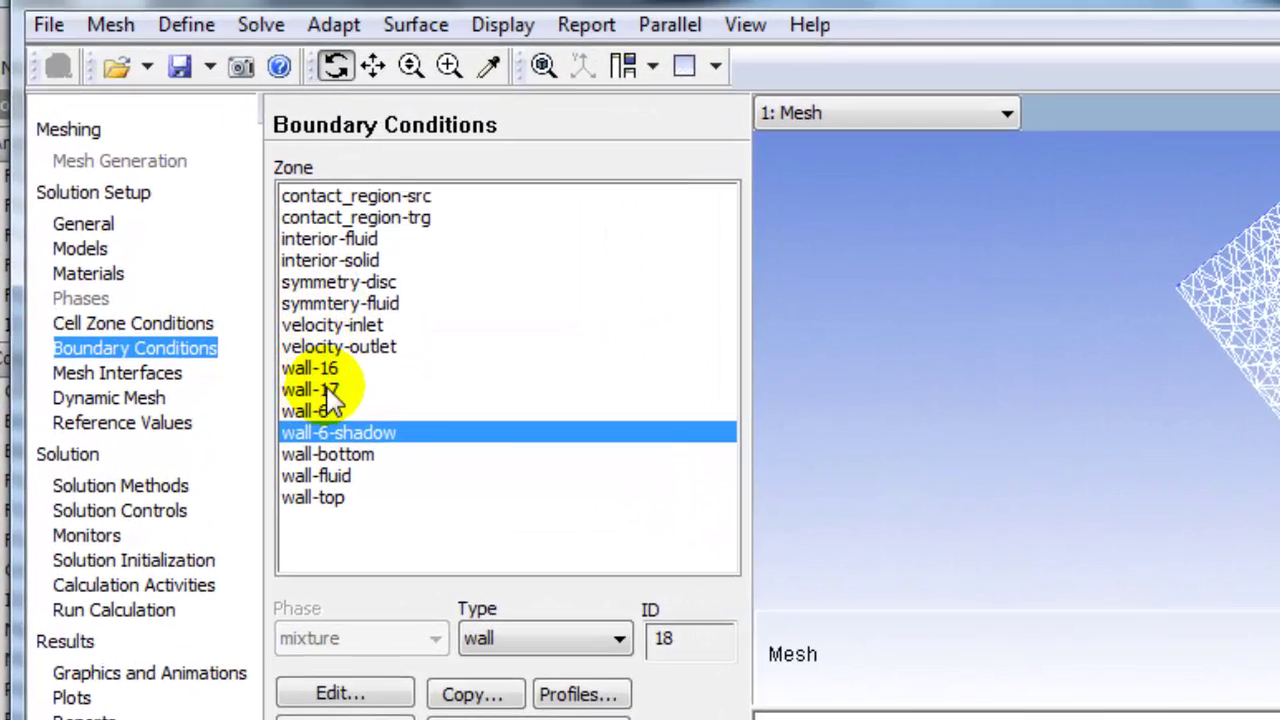
{"action": "left_click", "coordinate": [328, 455]}
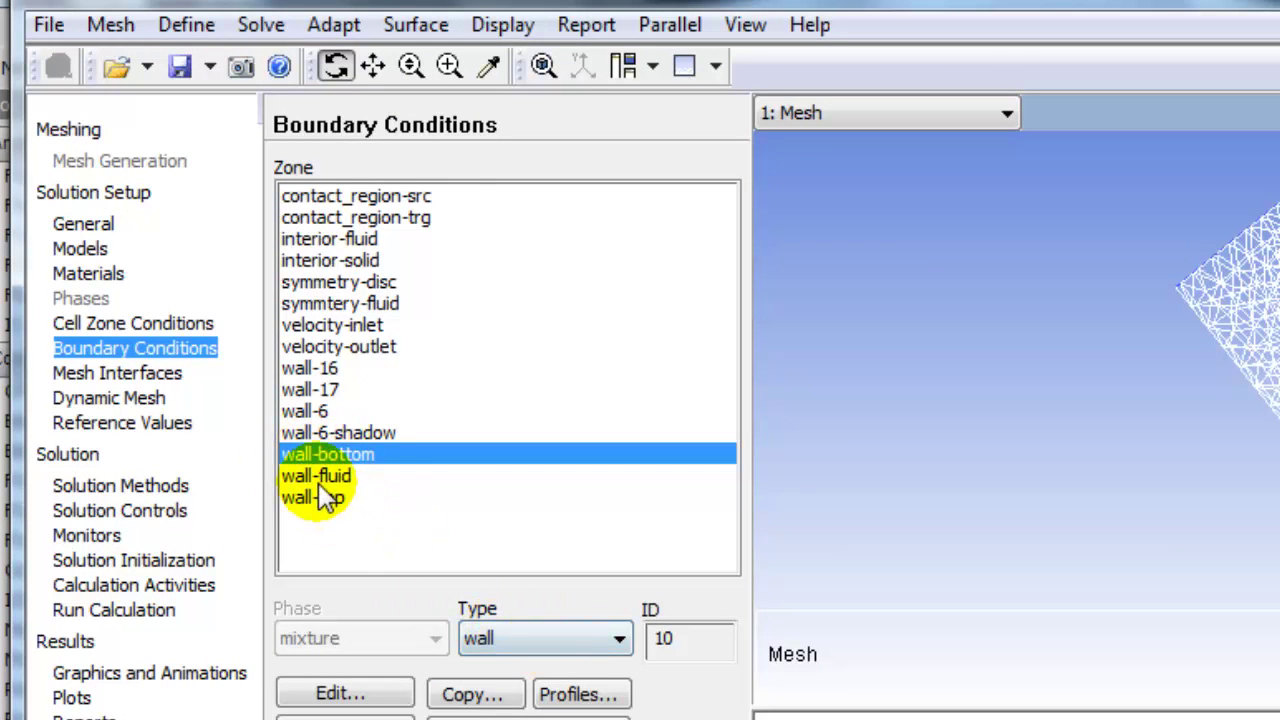
{"action": "left_click", "coordinate": [312, 480]}
{"action": "left_click", "coordinate": [298, 496]}
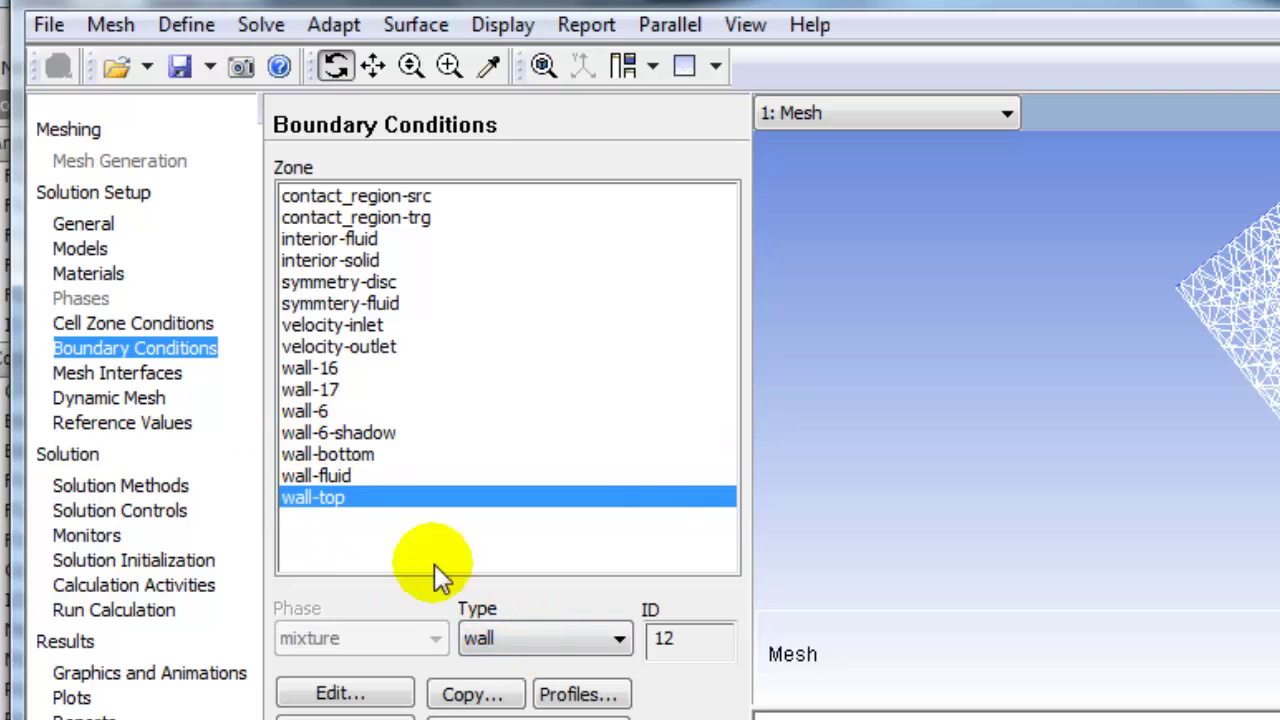
{"action": "left_click", "coordinate": [338, 280]}
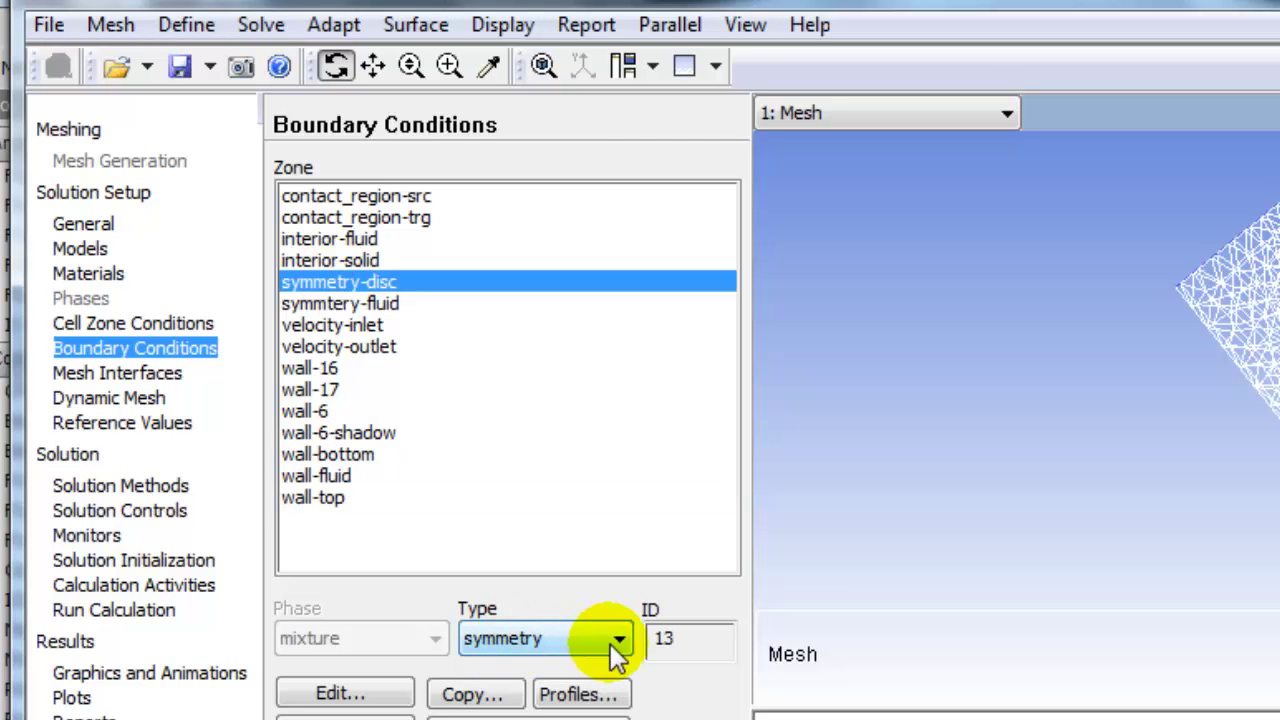
Change the symmtery-fluid boundary's type to symmetry and accept its zone name.
{"action": "left_click", "coordinate": [313, 303]}
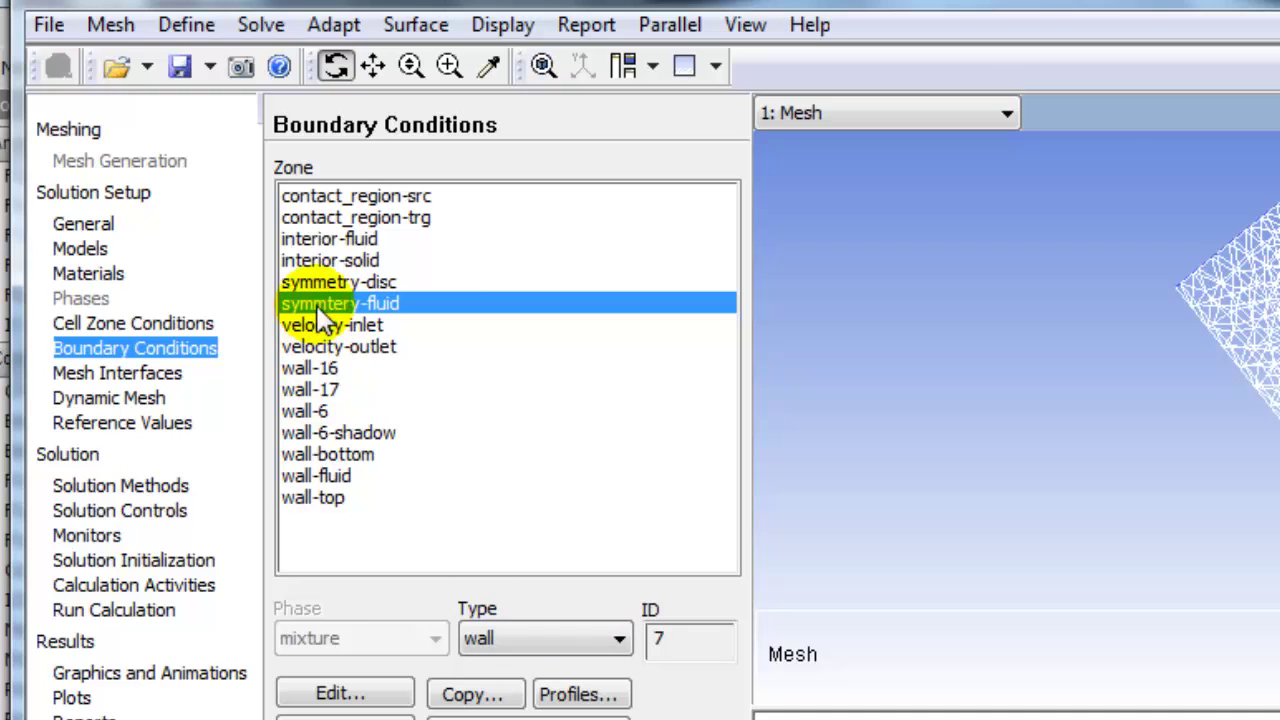
{"action": "left_click", "coordinate": [616, 640]}
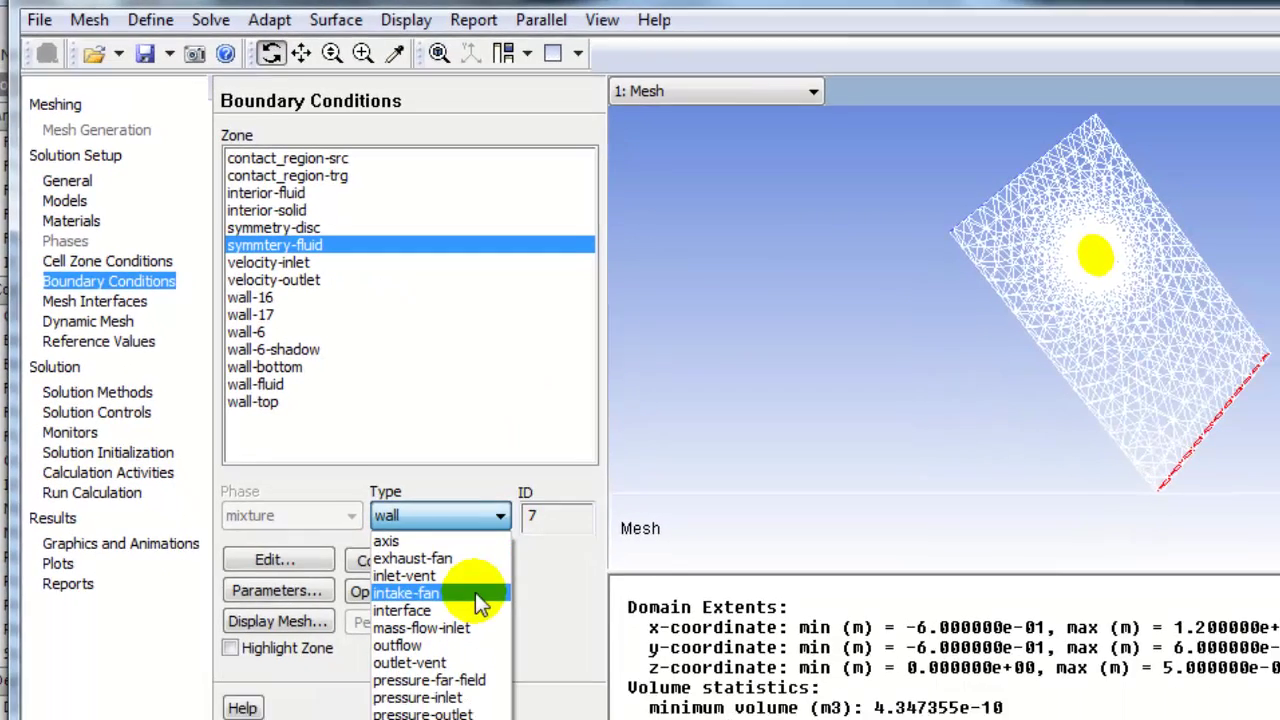
{"action": "left_click", "coordinate": [400, 699]}
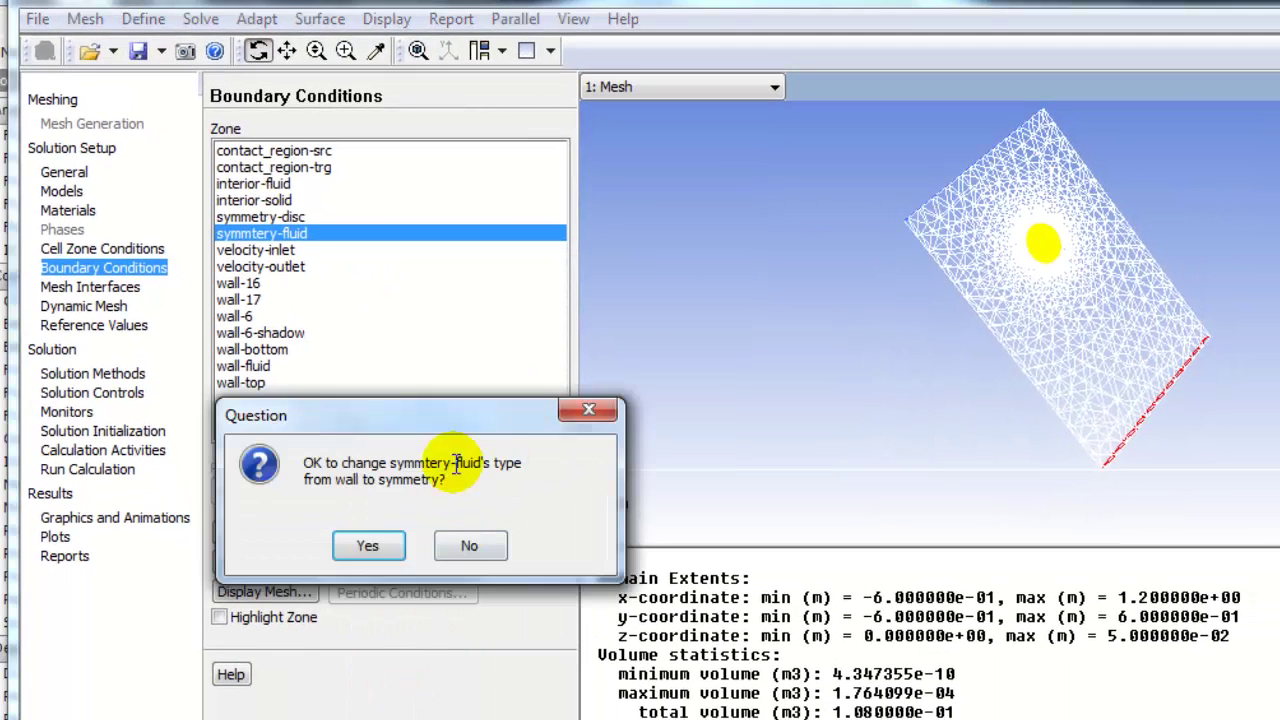
{"action": "left_click", "coordinate": [368, 548]}
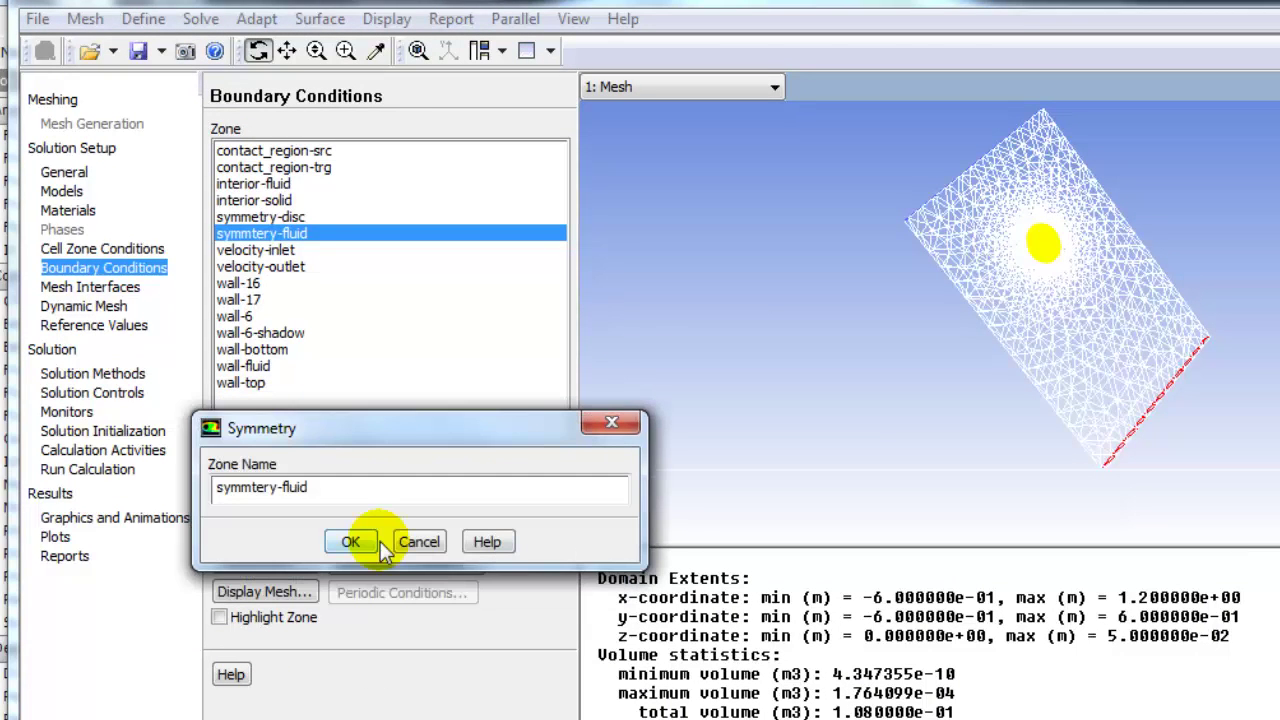
{"action": "left_click", "coordinate": [346, 539]}
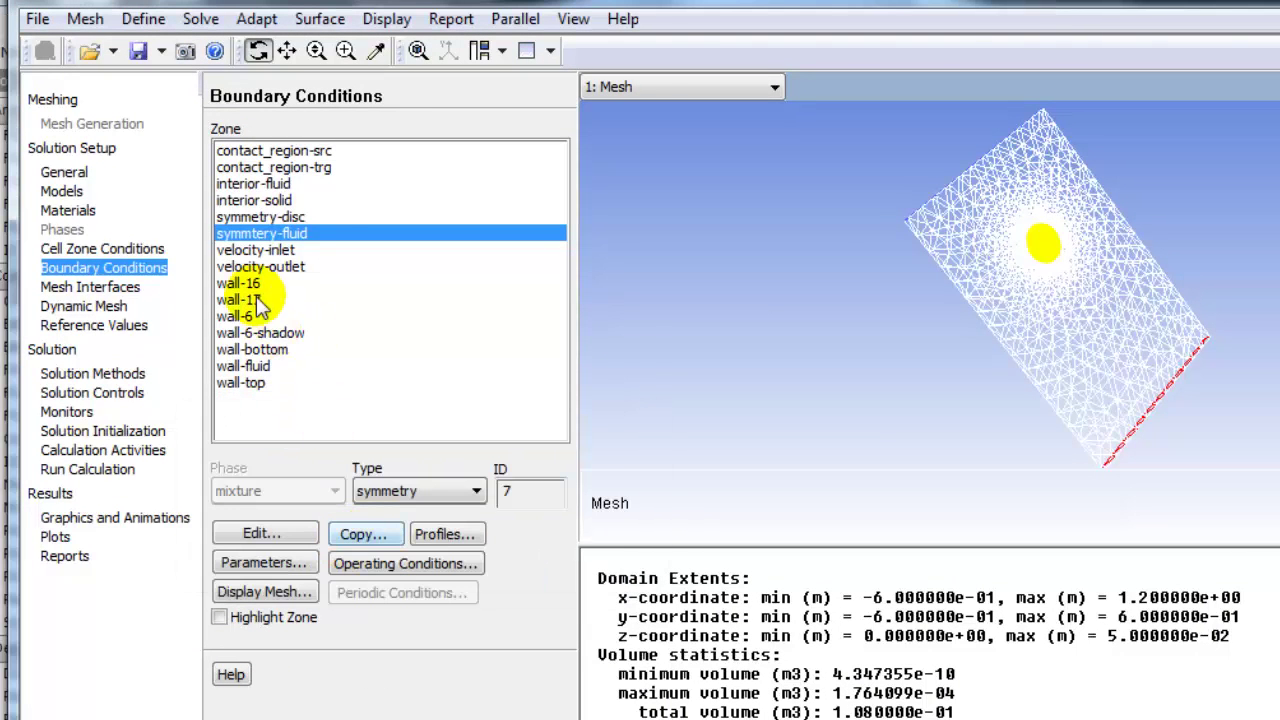
Set the velocity-inlet boundary's velocity magnitude to a constant 0.1 m/s.
{"action": "left_click", "coordinate": [252, 249]}
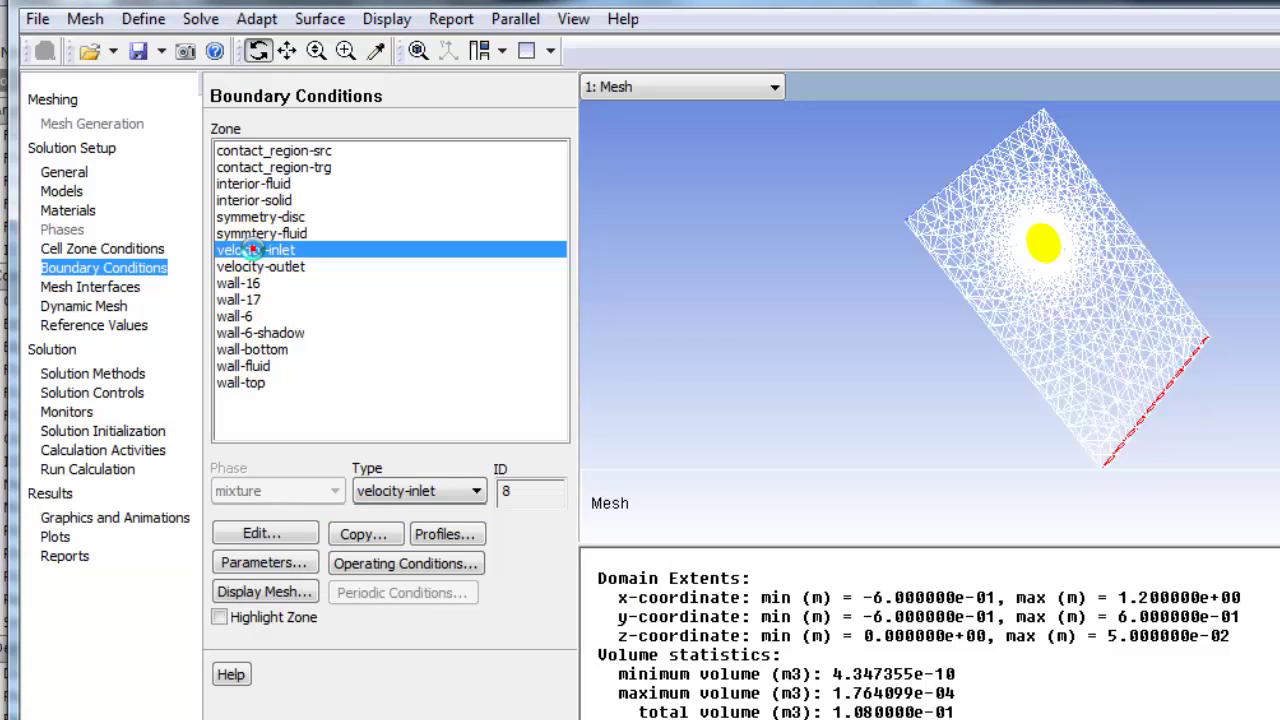
{"action": "left_click", "coordinate": [258, 533]}
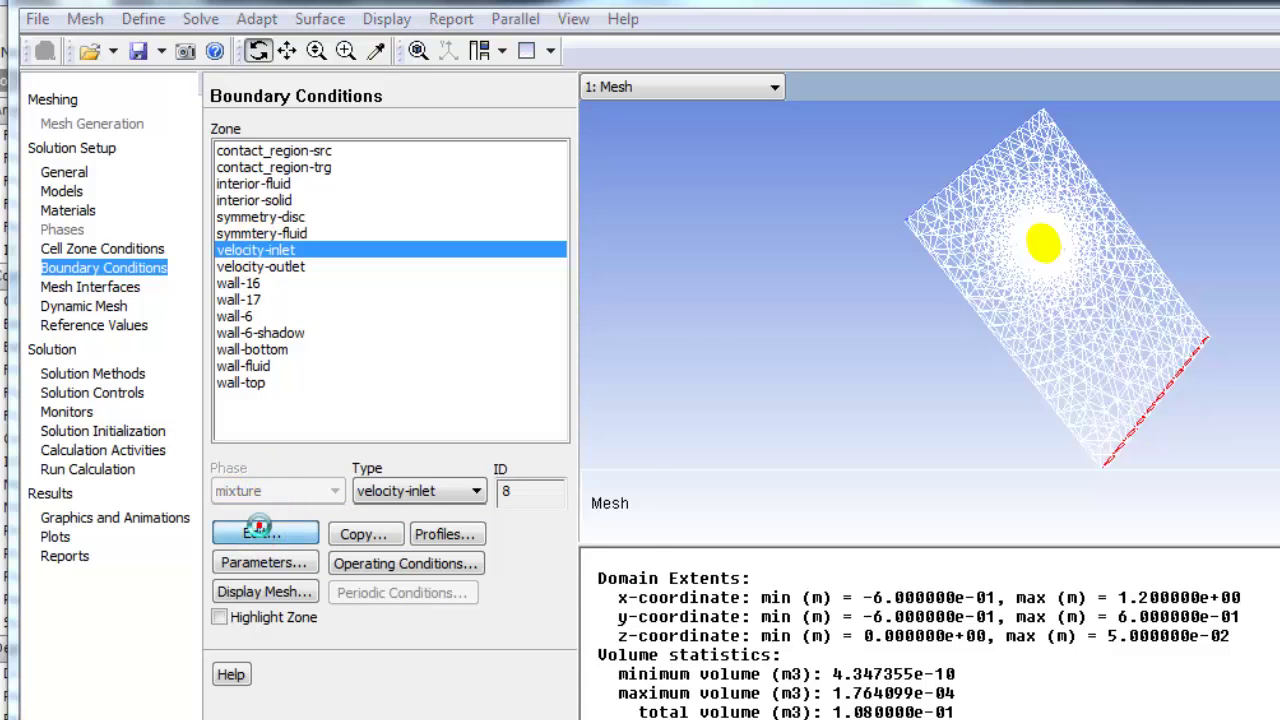
{"action": "left_click", "coordinate": [280, 587]}
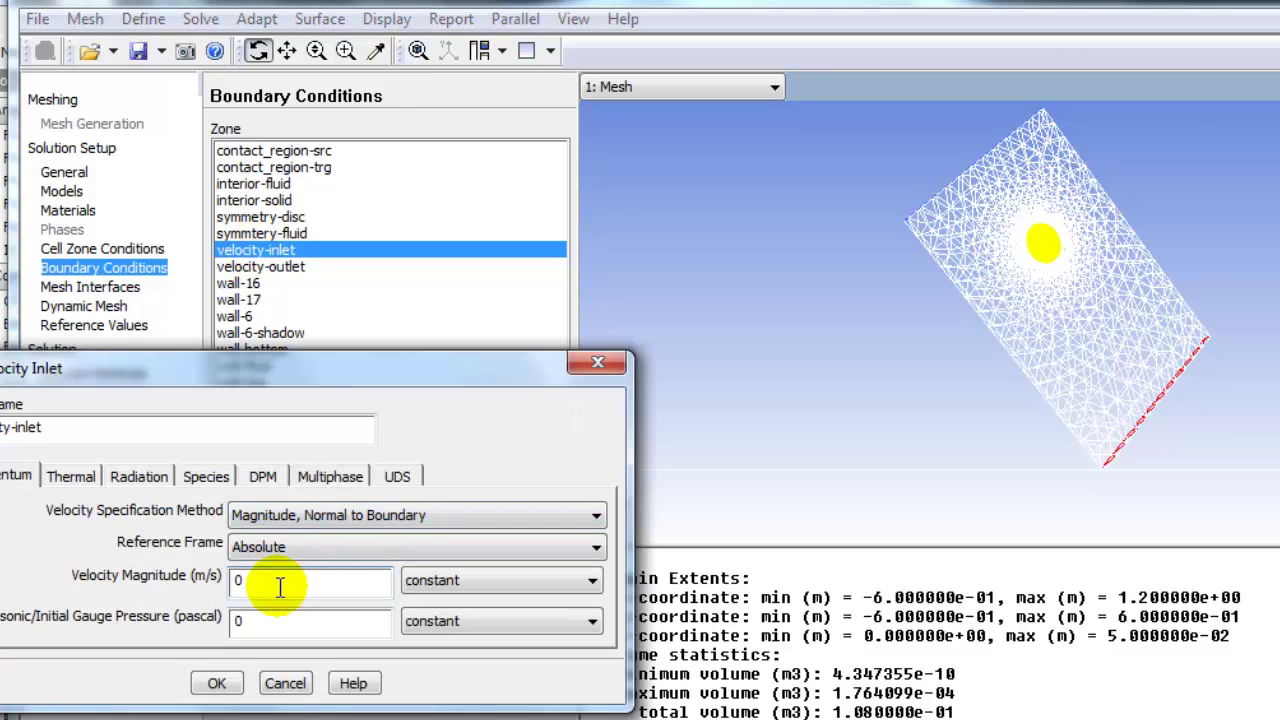
{"action": "type", "text": ".1"}
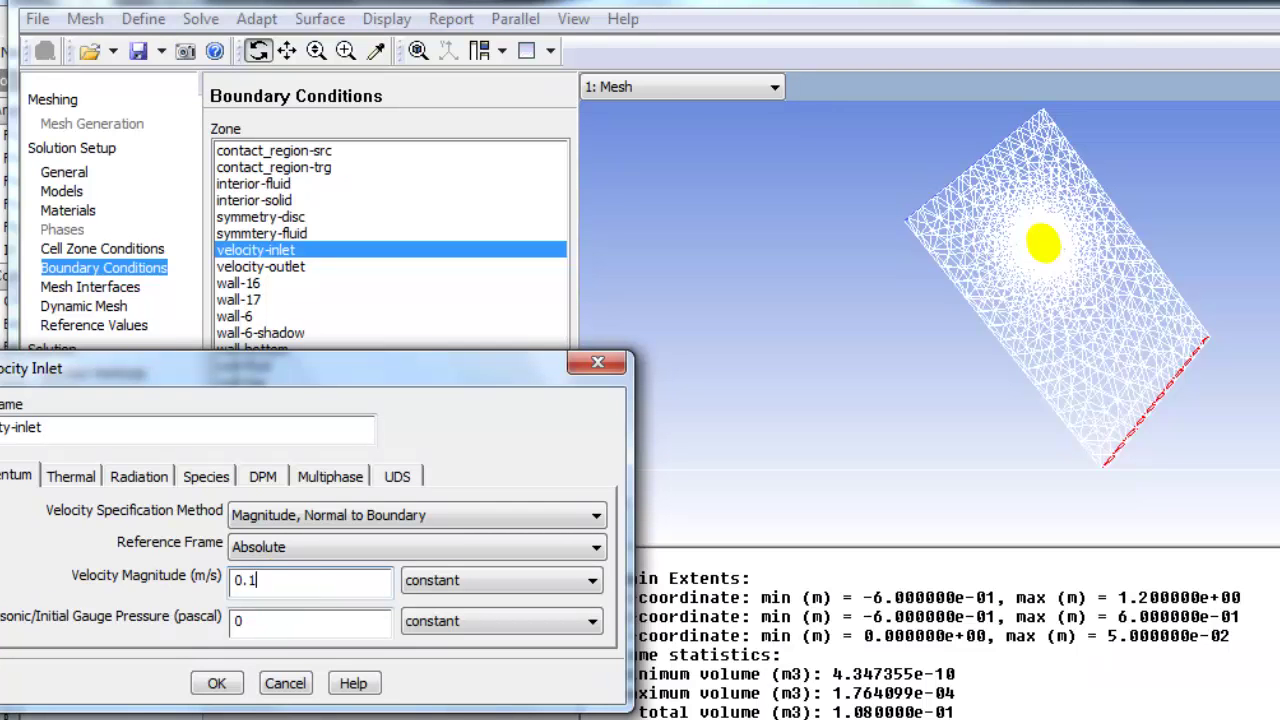
{"action": "left_click_drag", "start_coordinate": [242, 376], "coordinate": [366, 372]}
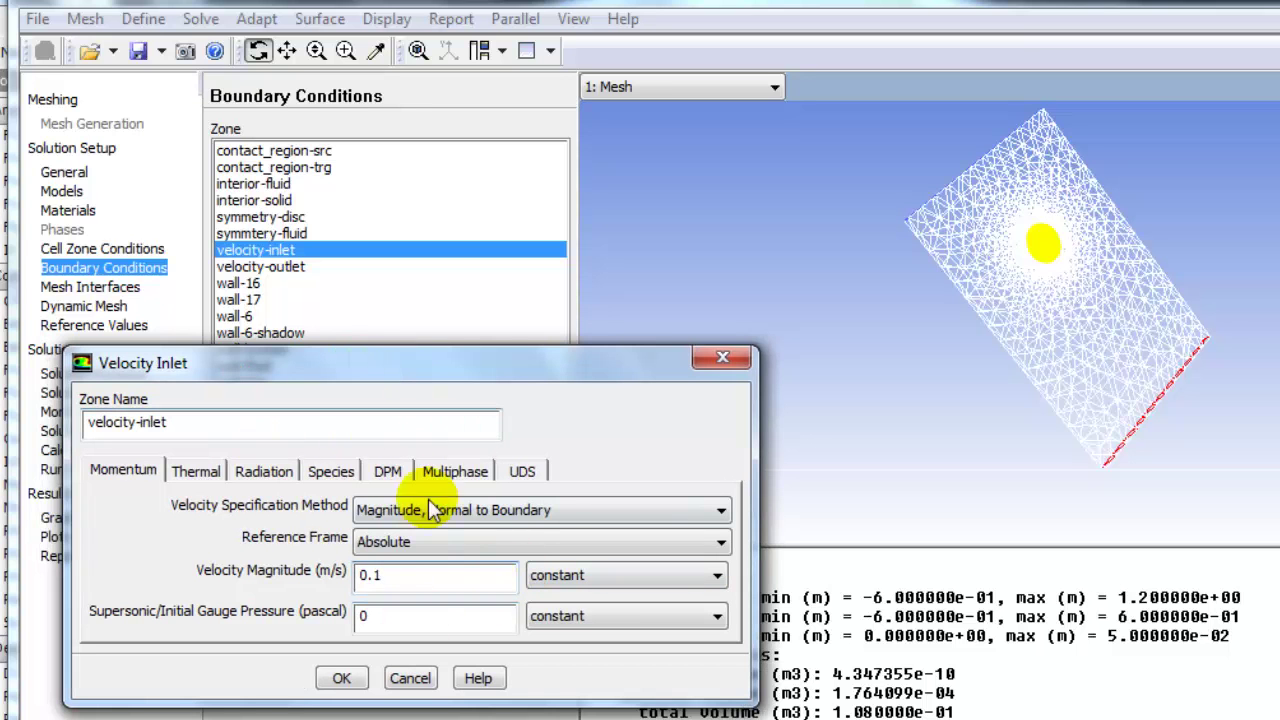
Review the velocity-inlet boundary's temperature setting and apply its conditions.
{"action": "left_click", "coordinate": [197, 470]}
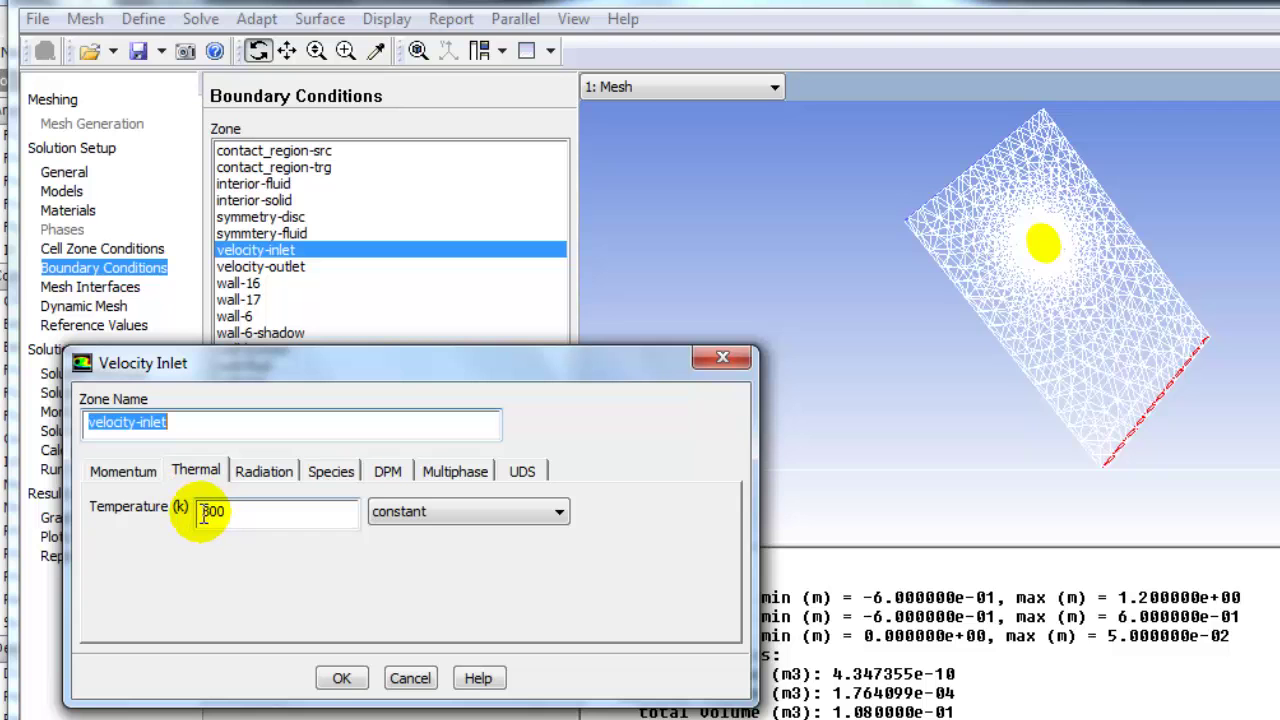
{"action": "left_click_drag", "start_coordinate": [199, 511], "coordinate": [246, 510]}
{"action": "left_click", "coordinate": [270, 509]}
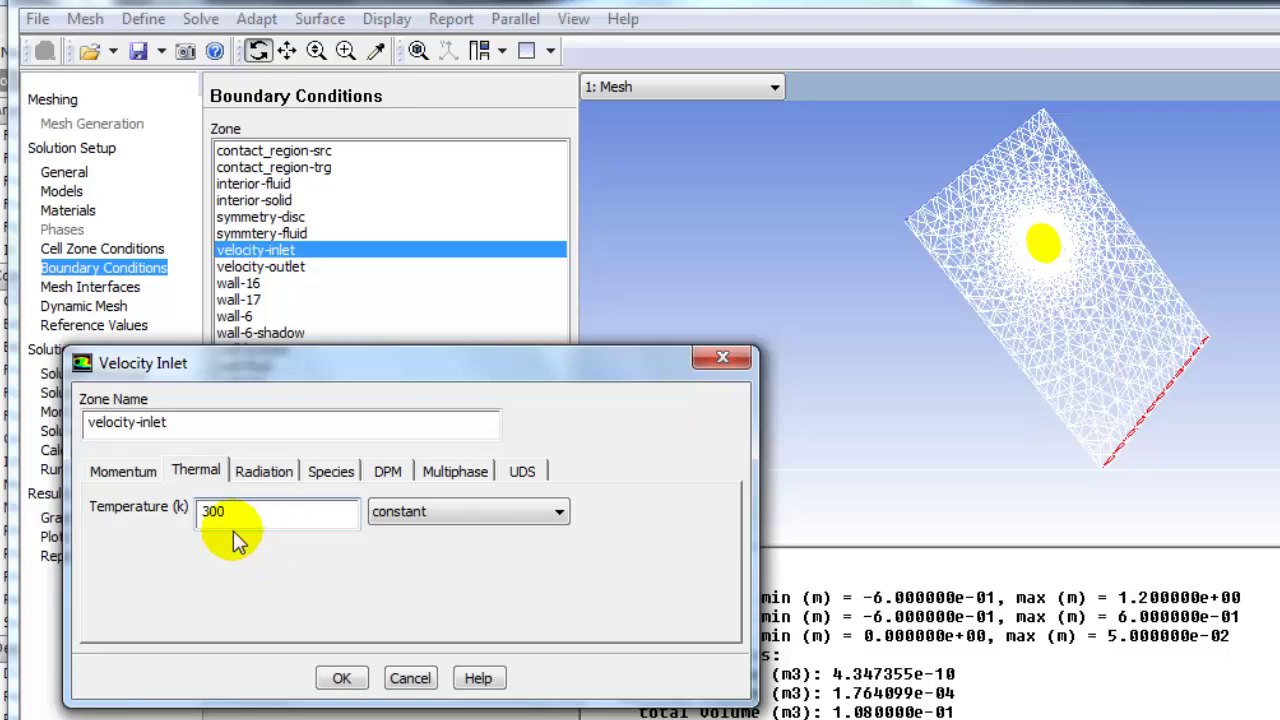
{"action": "left_click", "coordinate": [341, 679]}
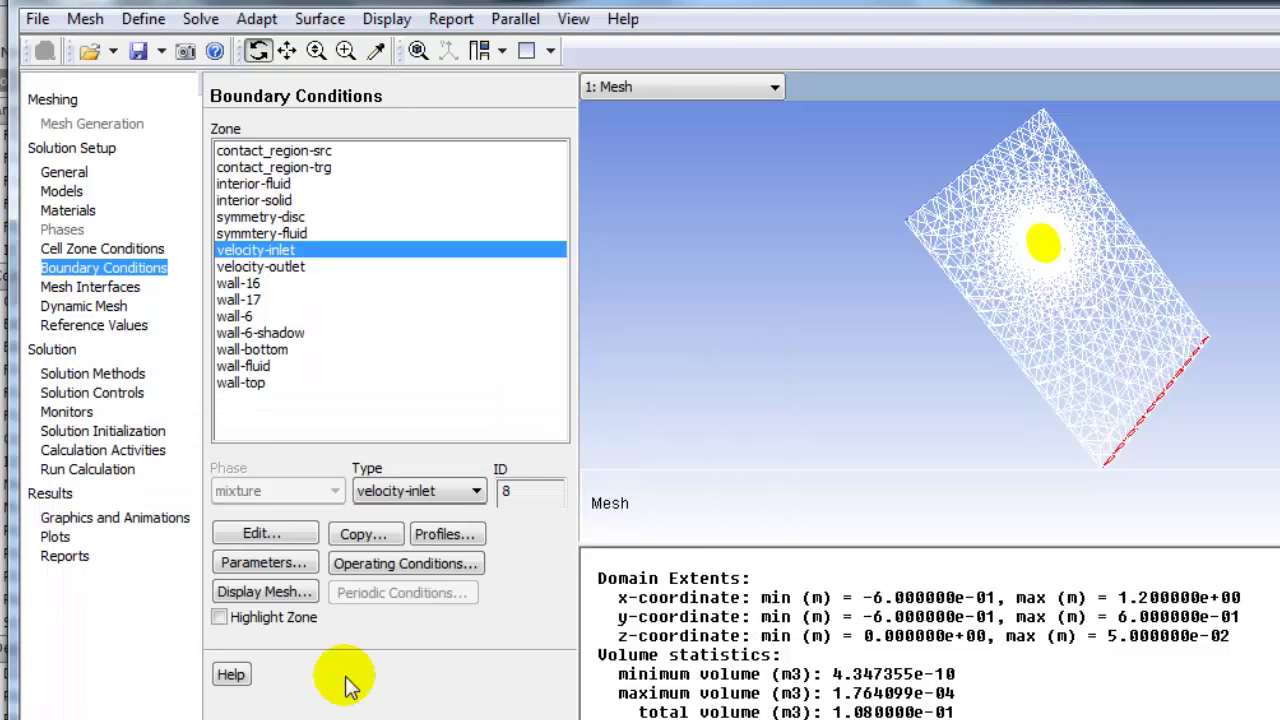
Review the velocity-outlet boundary's gauge pressure and backflow temperature settings, and confirm them without changes.
{"action": "left_click", "coordinate": [268, 268]}
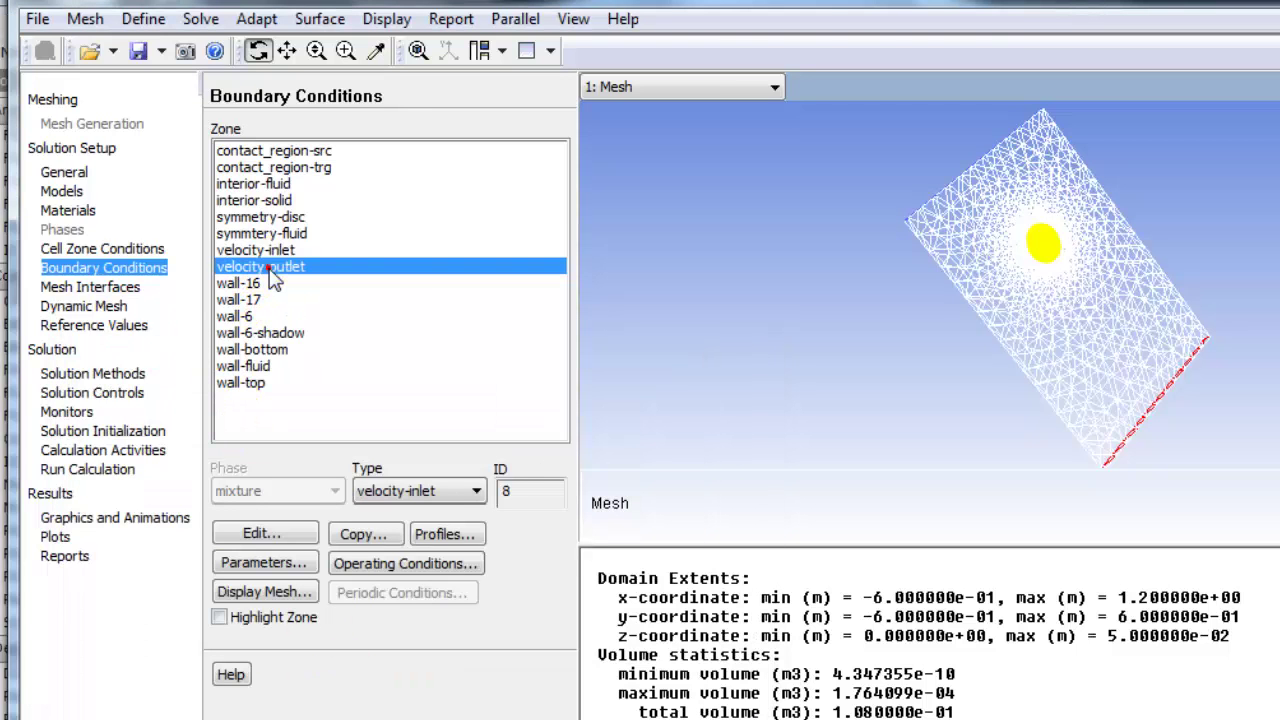
{"action": "left_click", "coordinate": [258, 530]}
{"action": "left_click_drag", "start_coordinate": [245, 372], "coordinate": [362, 341]}
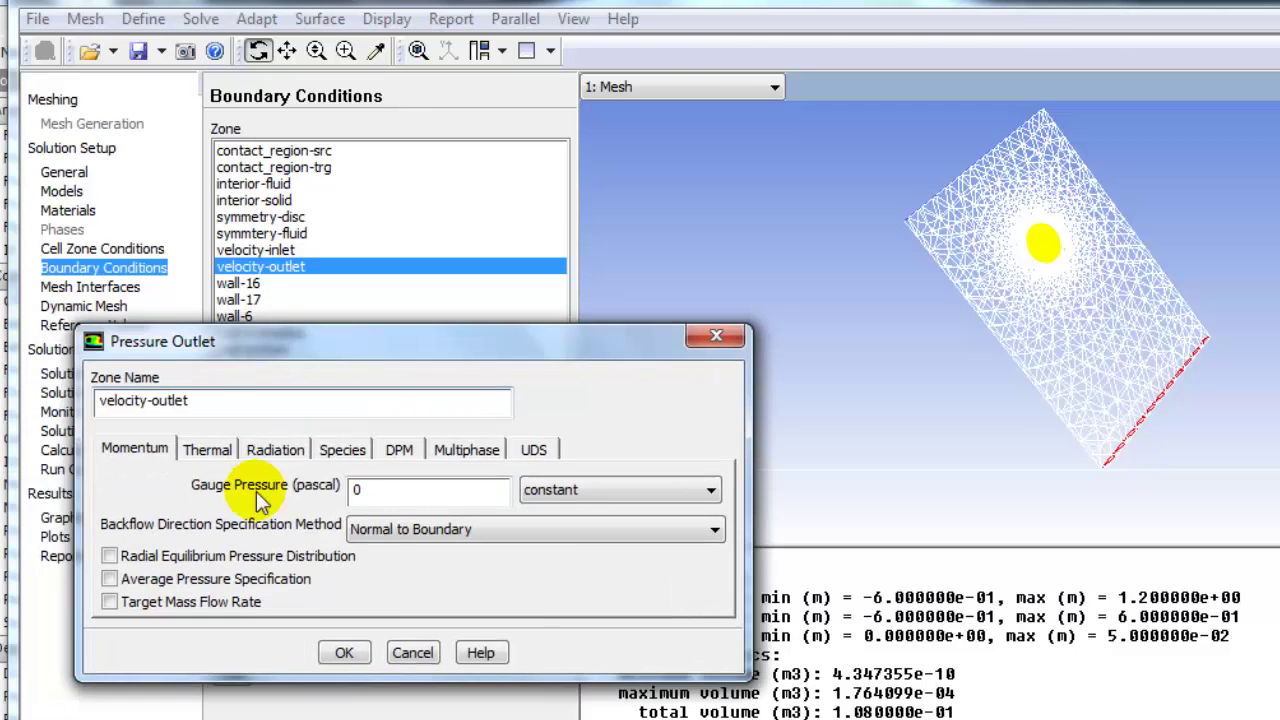
{"action": "left_click", "coordinate": [207, 450]}
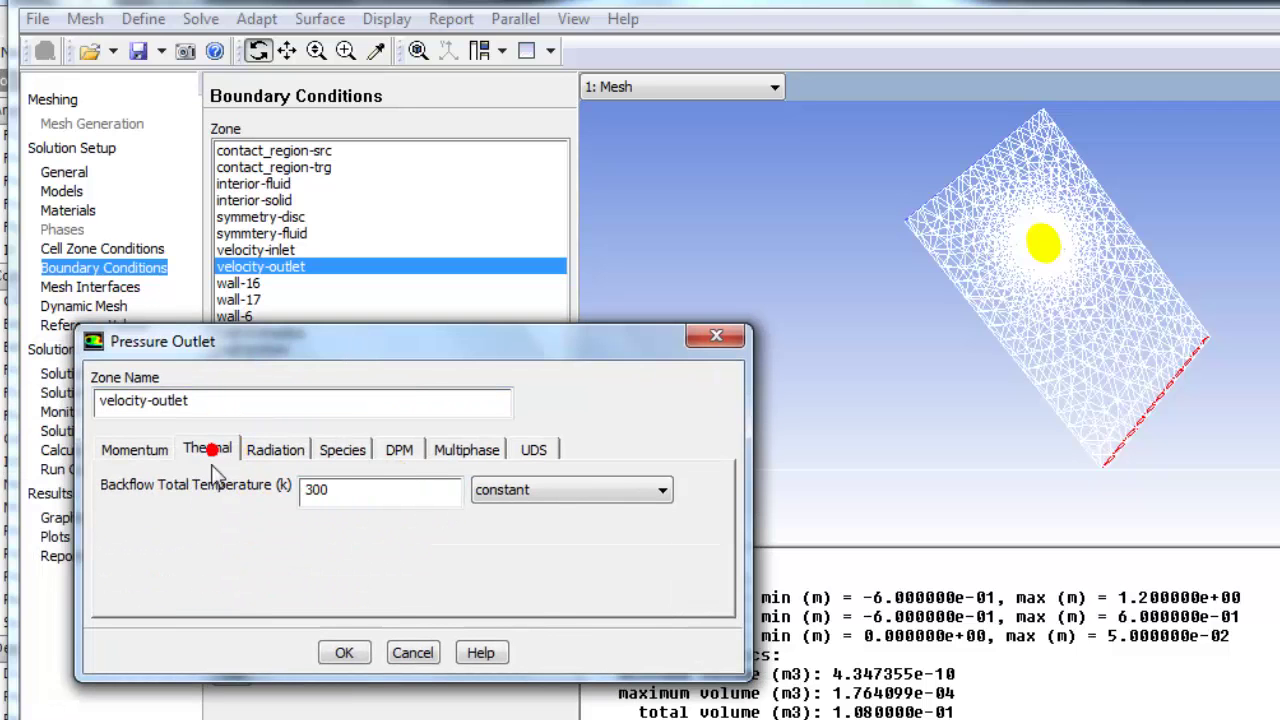
{"action": "double_click", "coordinate": [356, 489]}
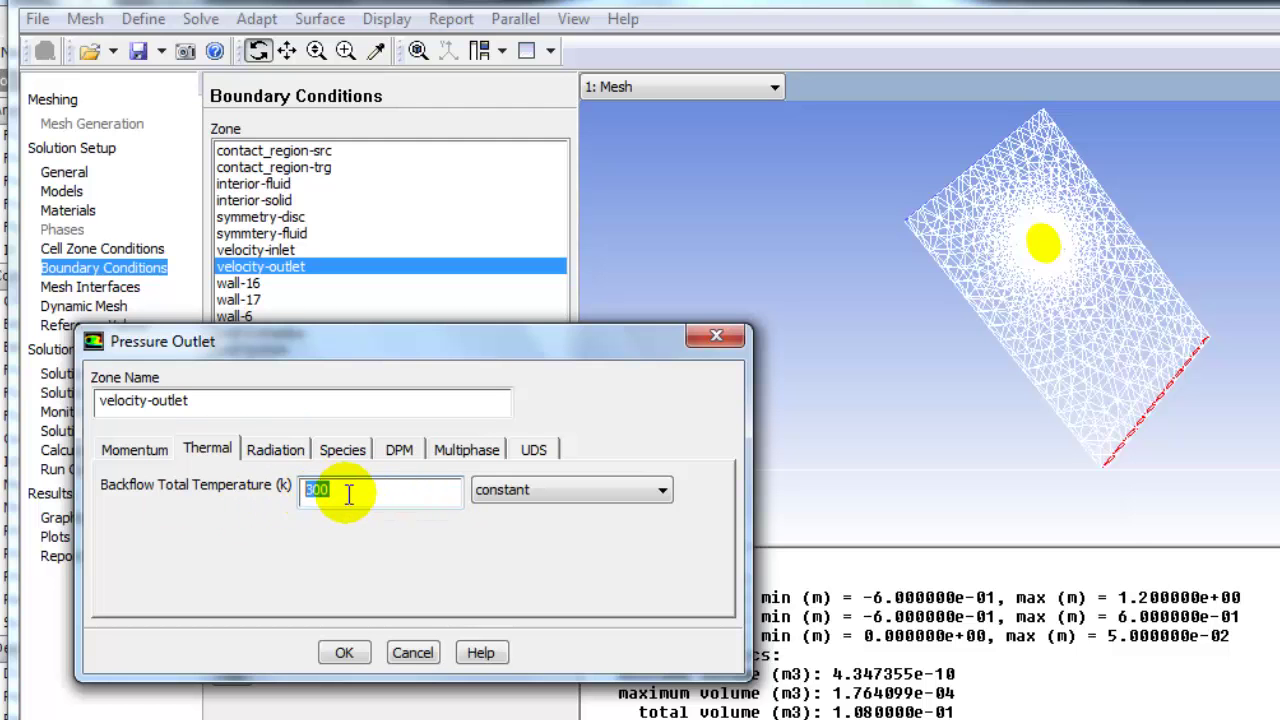
{"action": "left_click", "coordinate": [135, 450]}
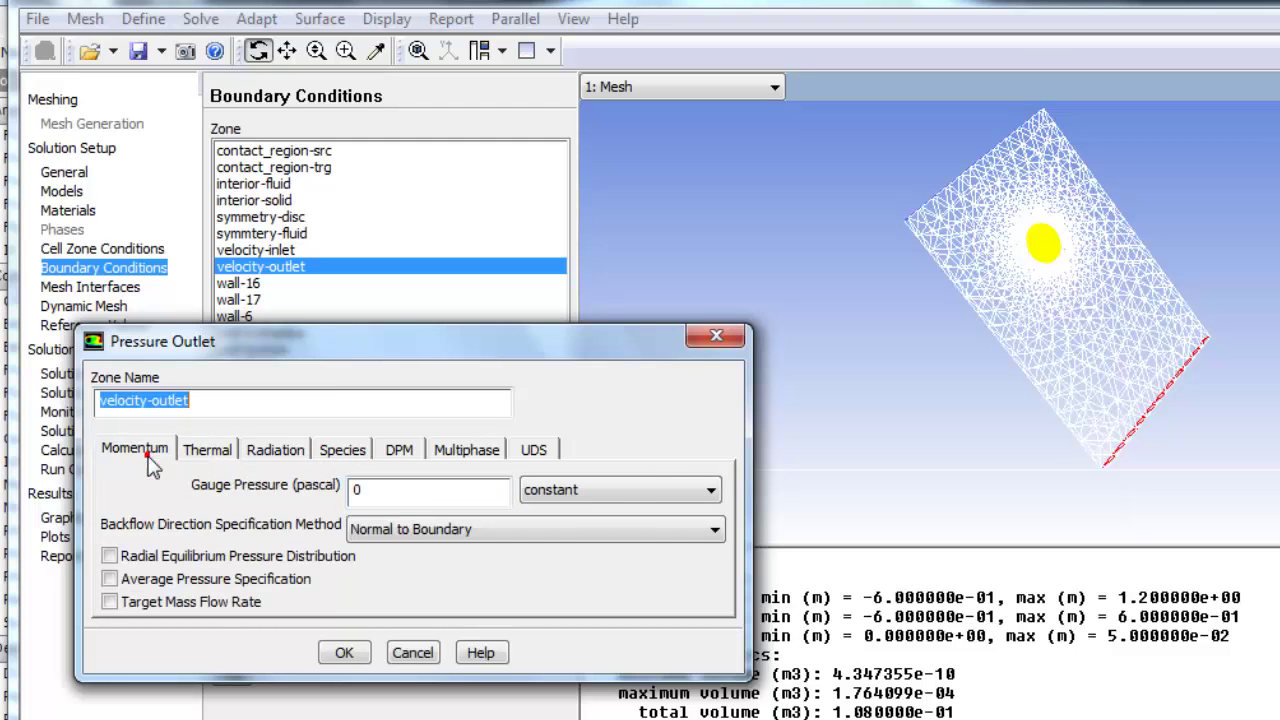
{"action": "left_click", "coordinate": [343, 653]}
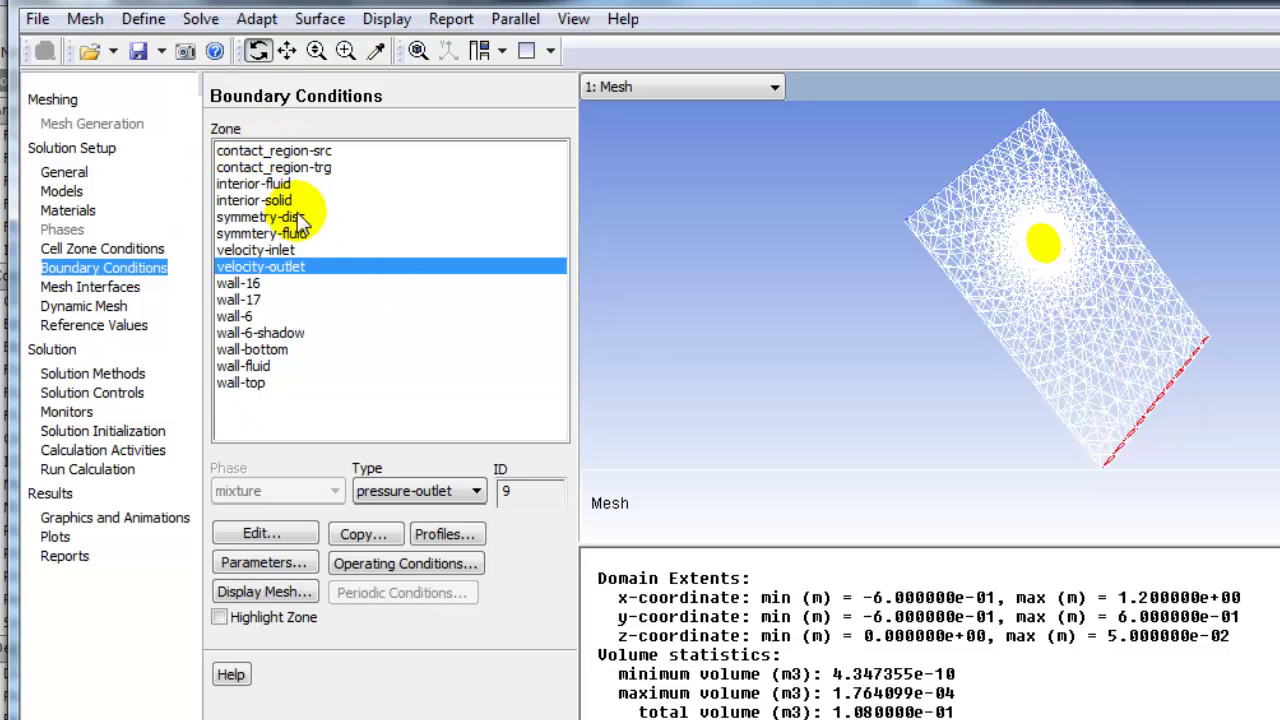
Review the interior-fluid and interior-solid boundaries and accept their zone names without changes.
{"action": "left_click", "coordinate": [255, 184]}
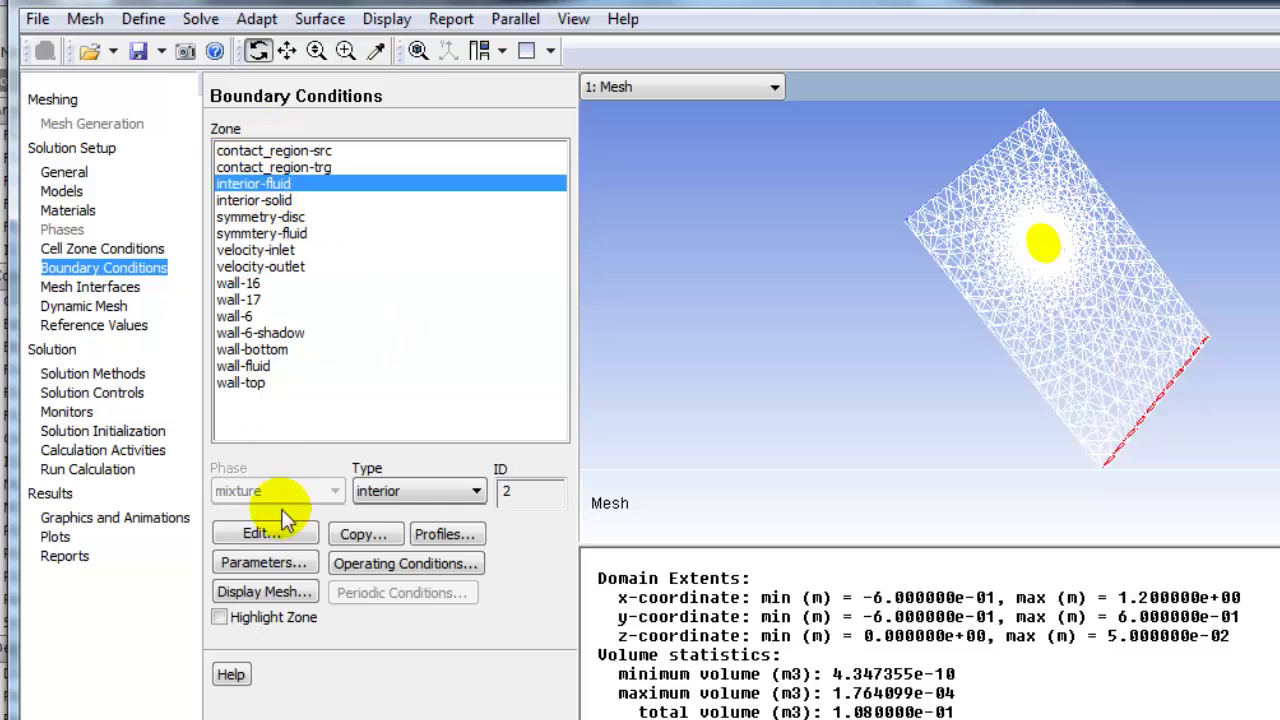
{"action": "left_click", "coordinate": [264, 533]}
{"action": "left_click", "coordinate": [196, 582]}
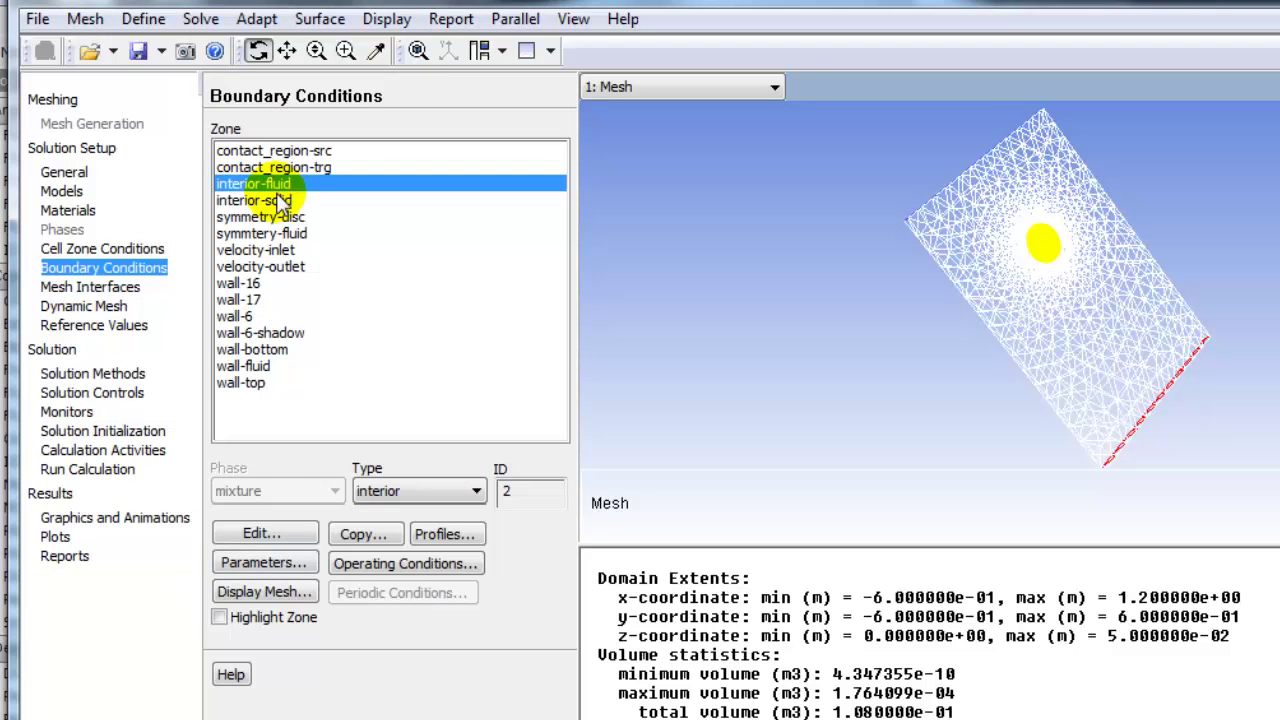
{"action": "left_click", "coordinate": [272, 198]}
{"action": "left_click", "coordinate": [264, 534]}
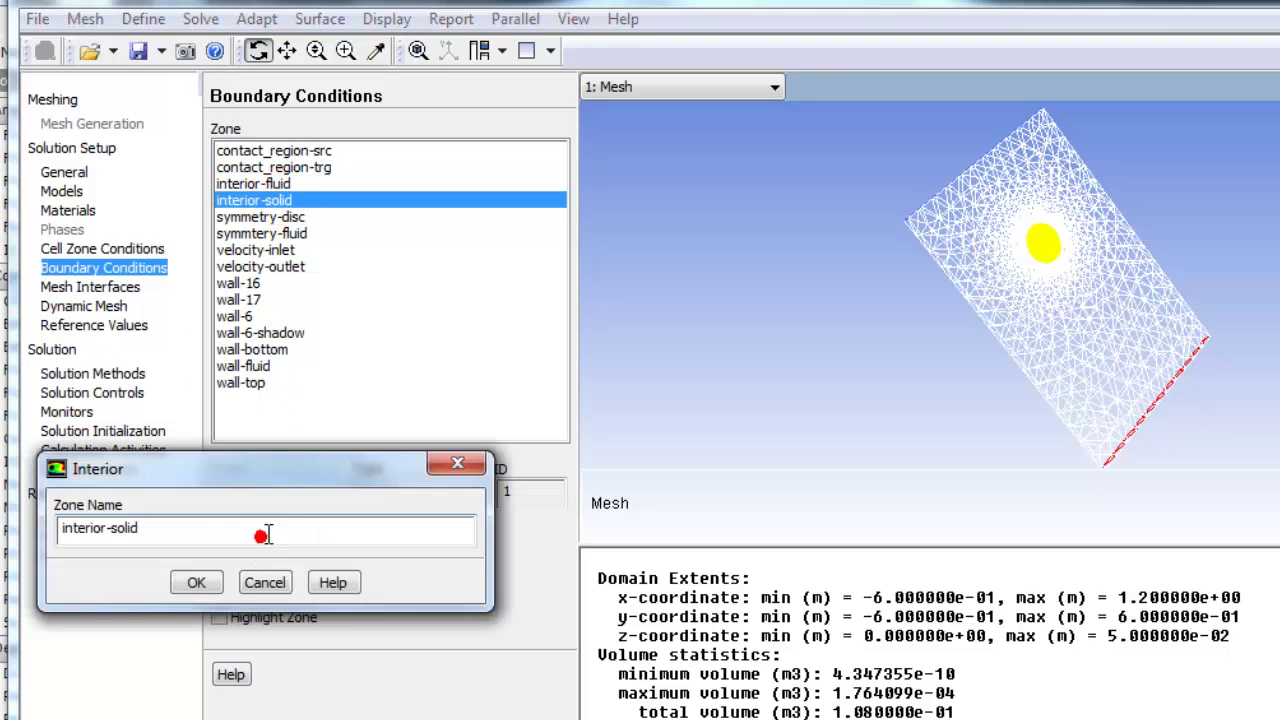
{"action": "left_click", "coordinate": [196, 582]}
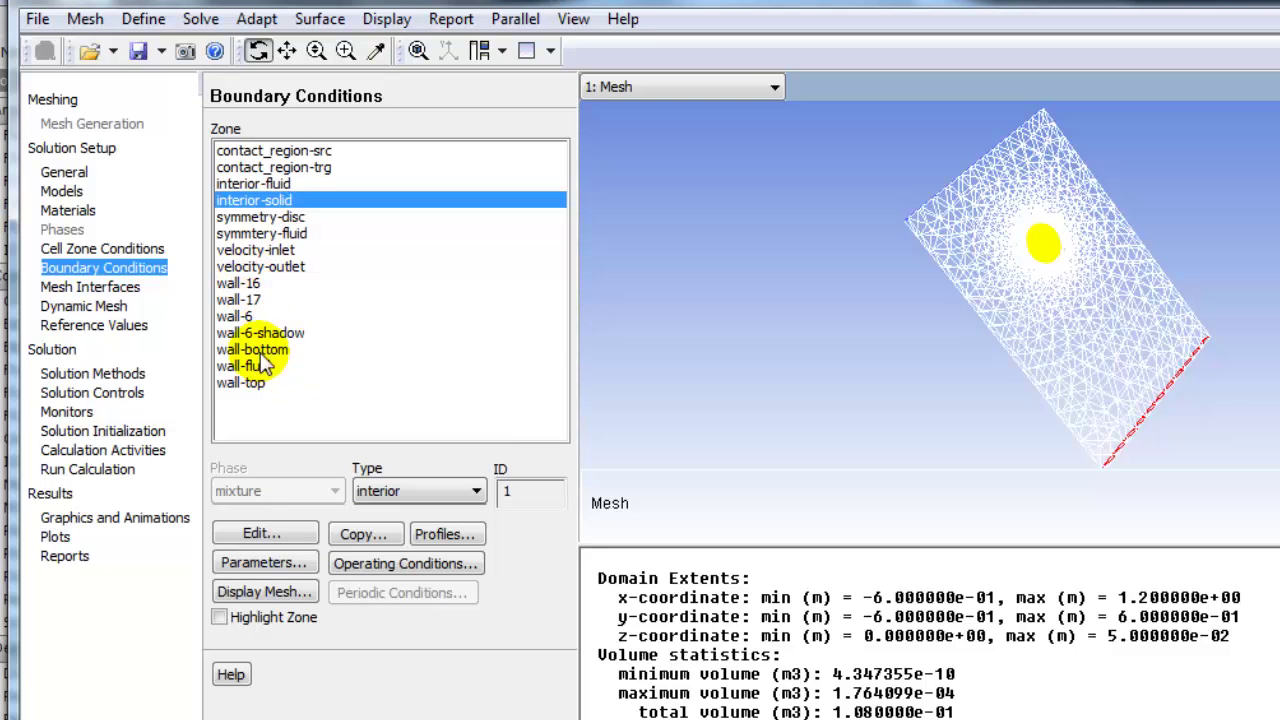
Check the boundary types of wall-bottom, wall-fluid, wall-top, wall-6, wall-6-shadow, wall-16 and wall-17.
{"action": "left_click", "coordinate": [242, 349]}
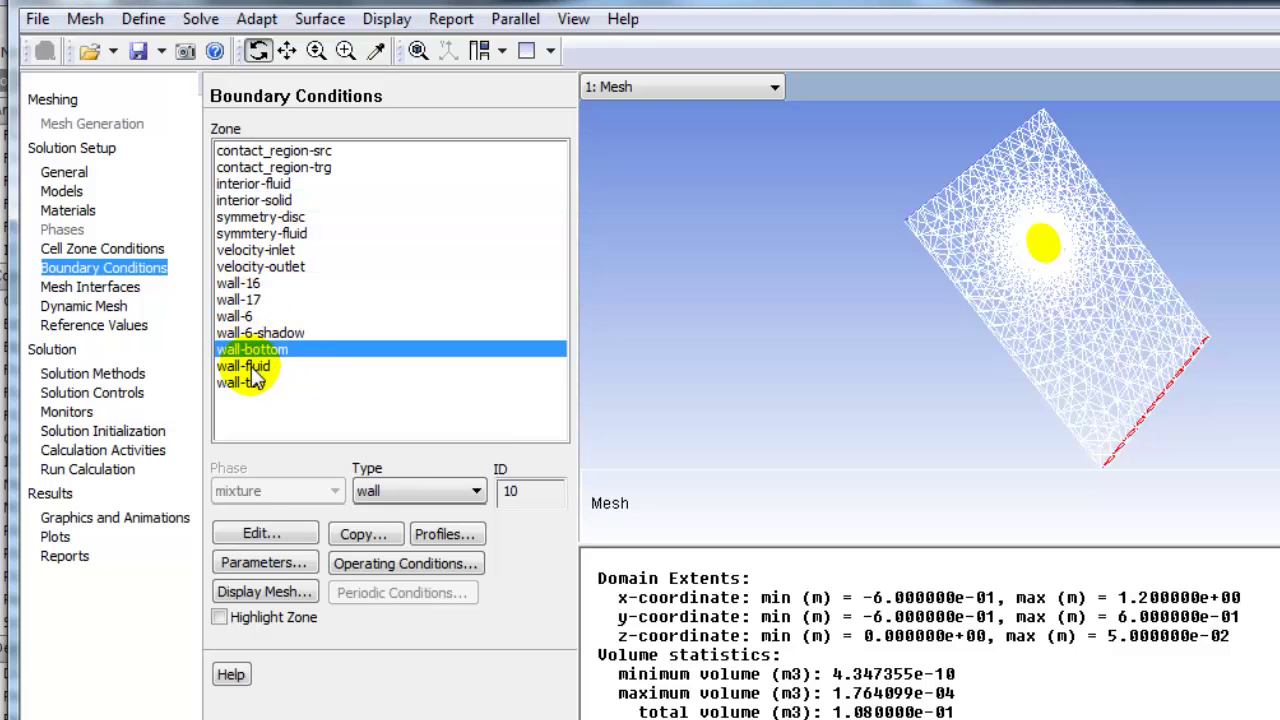
{"action": "left_click", "coordinate": [250, 367]}
{"action": "mouse_move", "coordinate": [1020, 305]}
{"action": "left_mouse_down"}
{"action": "mouse_move", "coordinate": [1115, 222]}
{"action": "mouse_move", "coordinate": [1097, 277]}
{"action": "mouse_move", "coordinate": [1074, 286]}
{"action": "left_mouse_up"}
{"action": "left_click", "coordinate": [244, 386]}
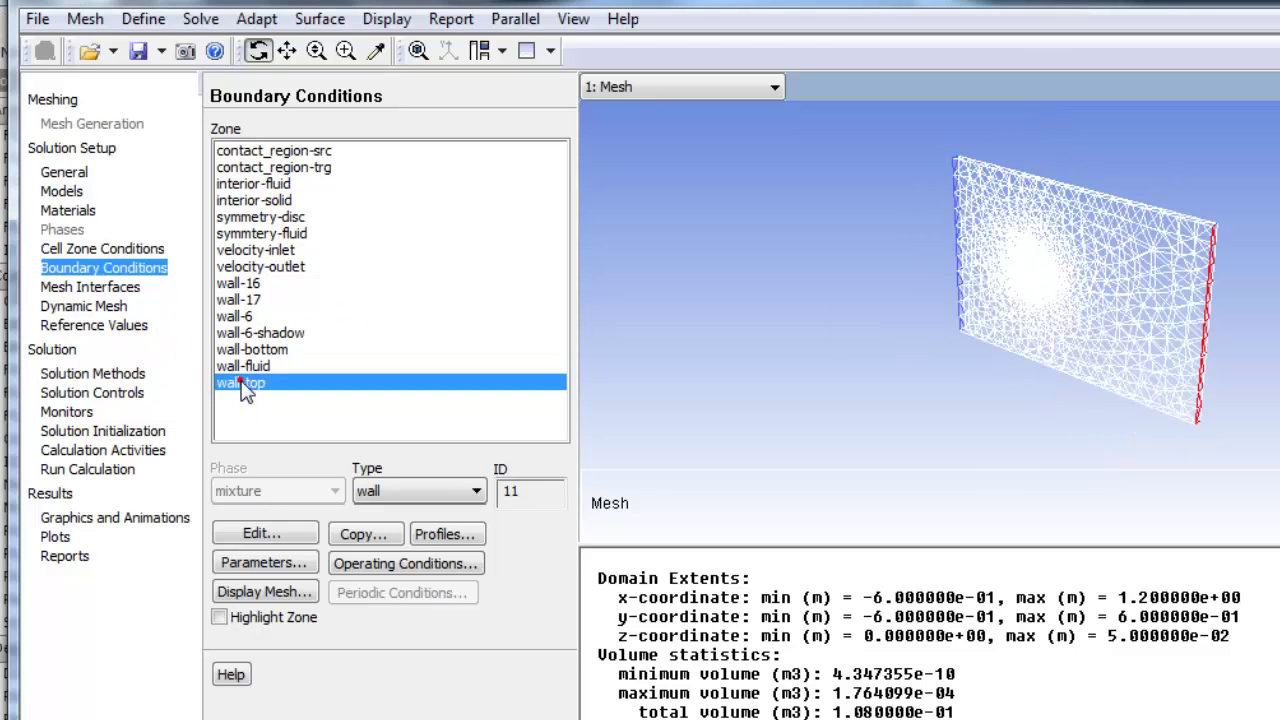
{"action": "left_click", "coordinate": [257, 333]}
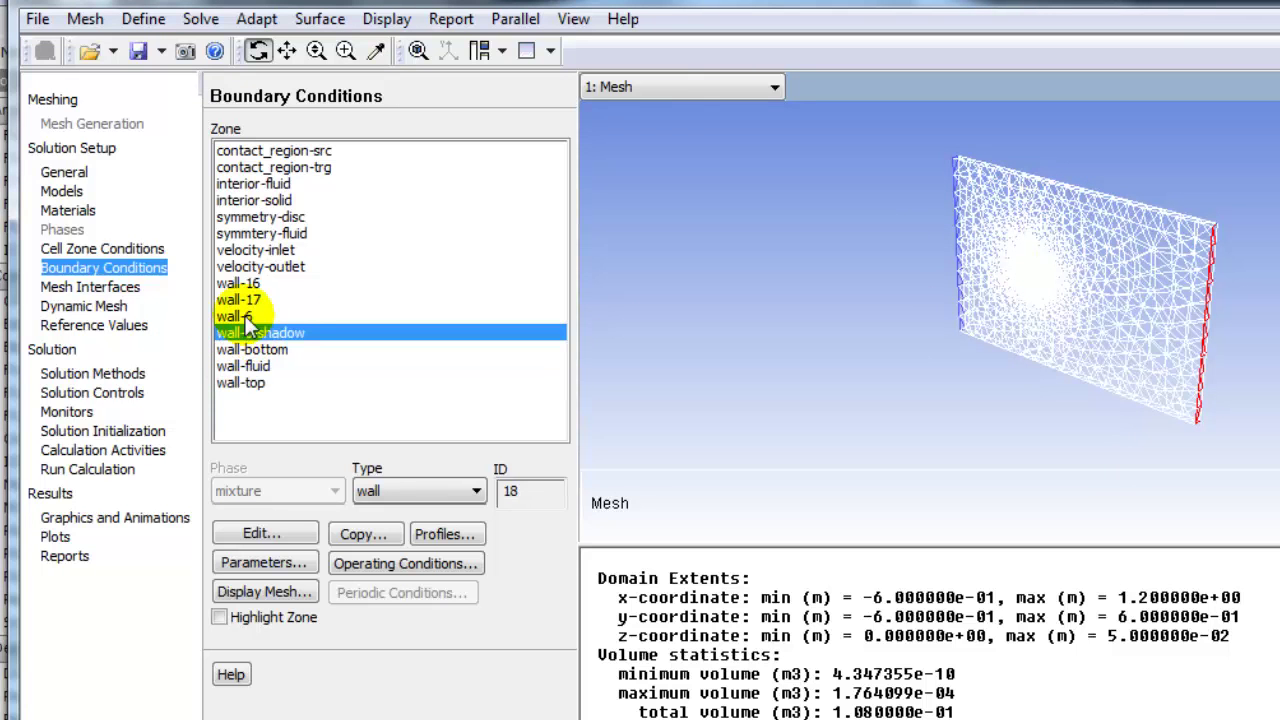
{"action": "left_click", "coordinate": [243, 315]}
{"action": "left_click", "coordinate": [246, 299]}
{"action": "left_click", "coordinate": [254, 283]}
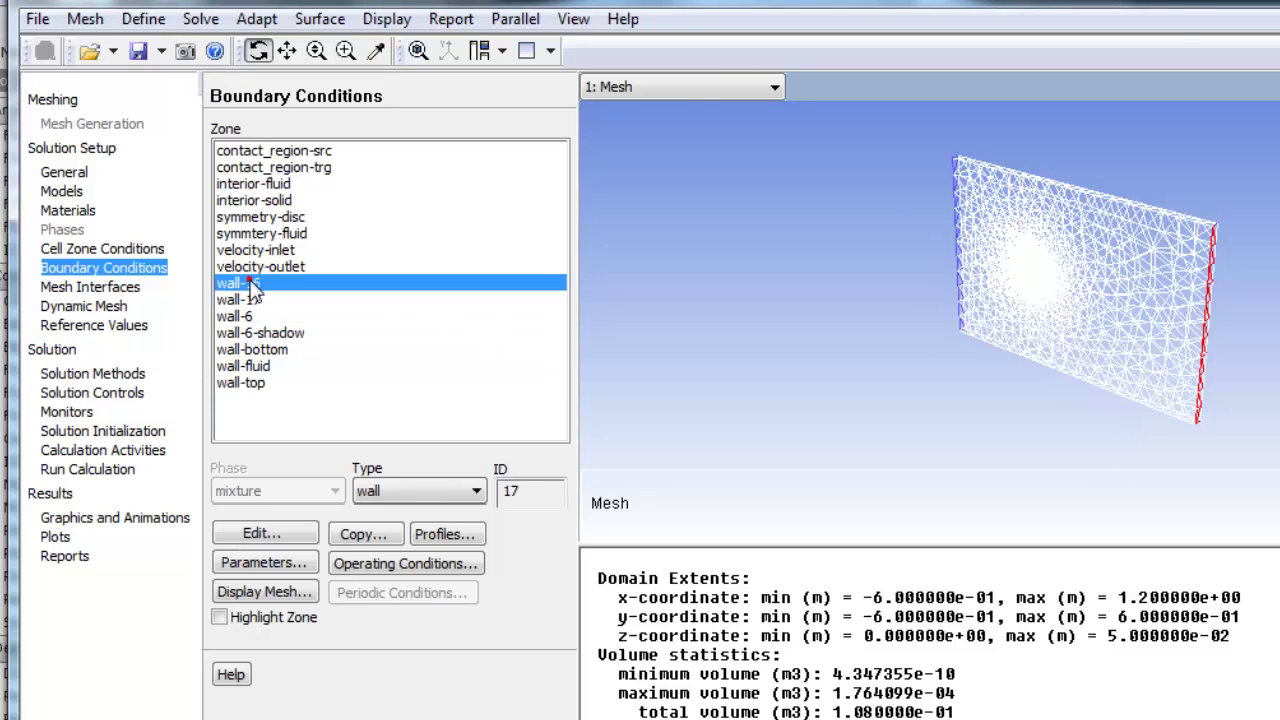
{"action": "left_click", "coordinate": [255, 300]}
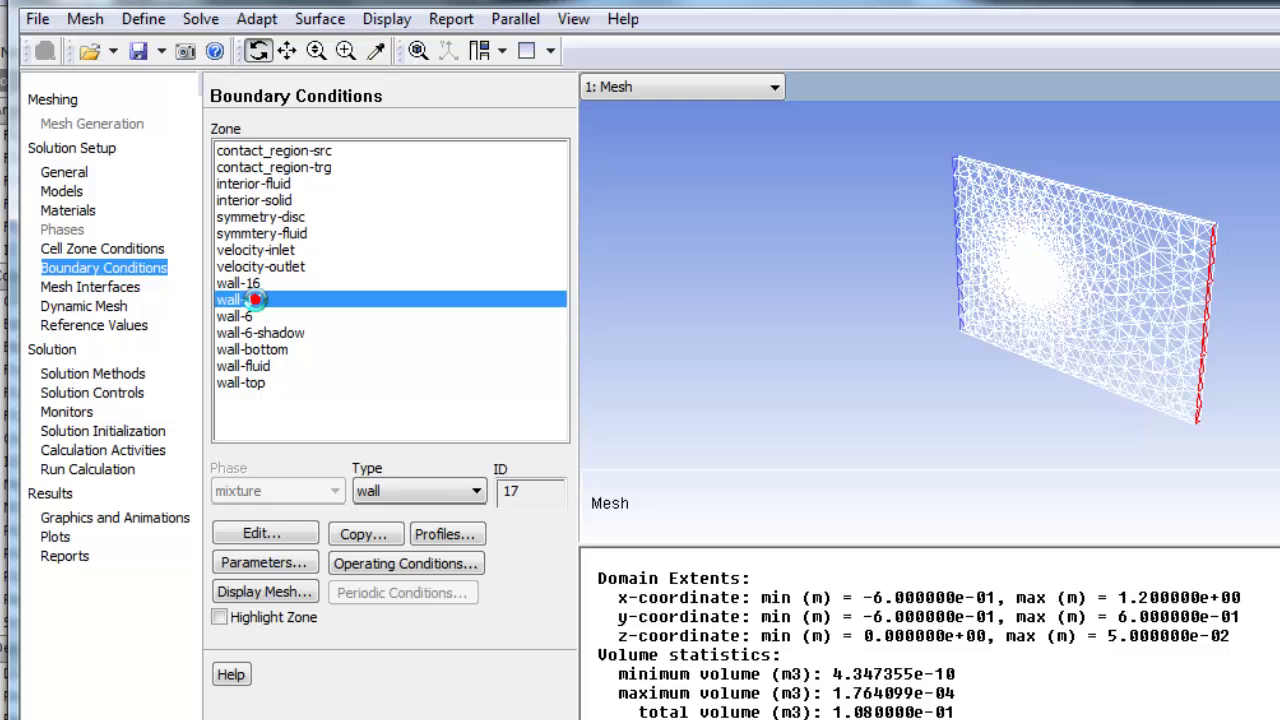
{"action": "left_click", "coordinate": [248, 316]}
{"action": "left_click", "coordinate": [255, 333]}
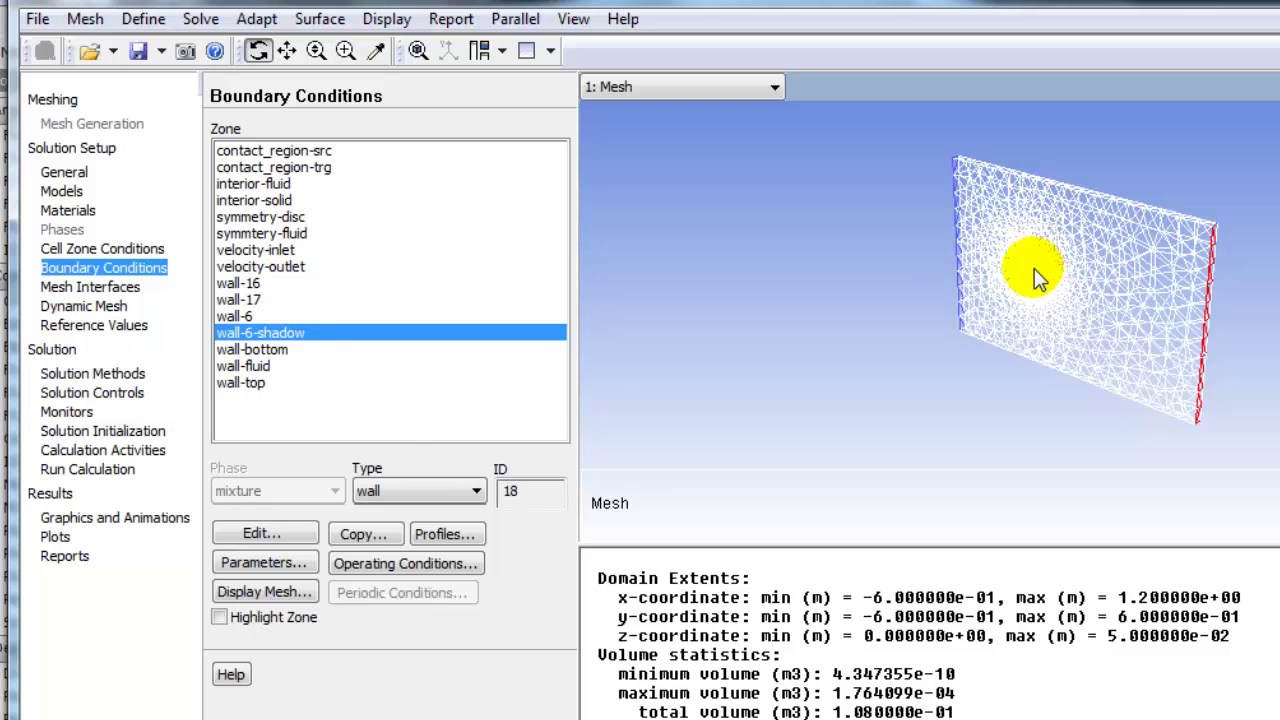
Check the types of the contact_region-src and contact_region-trg boundaries and inspect the source zone's settings without changing them.
{"action": "left_click", "coordinate": [281, 152]}
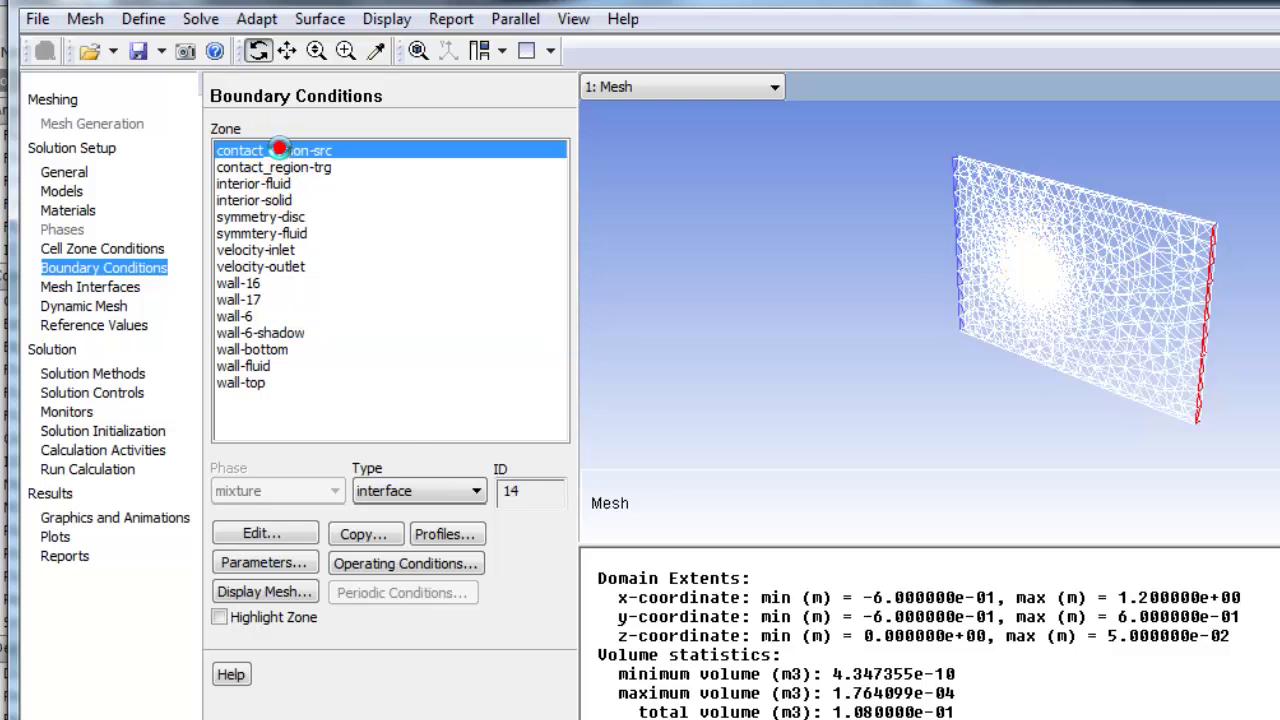
{"action": "left_click", "coordinate": [284, 167]}
{"action": "left_click", "coordinate": [286, 152]}
{"action": "left_click", "coordinate": [290, 166]}
{"action": "left_click", "coordinate": [293, 152]}
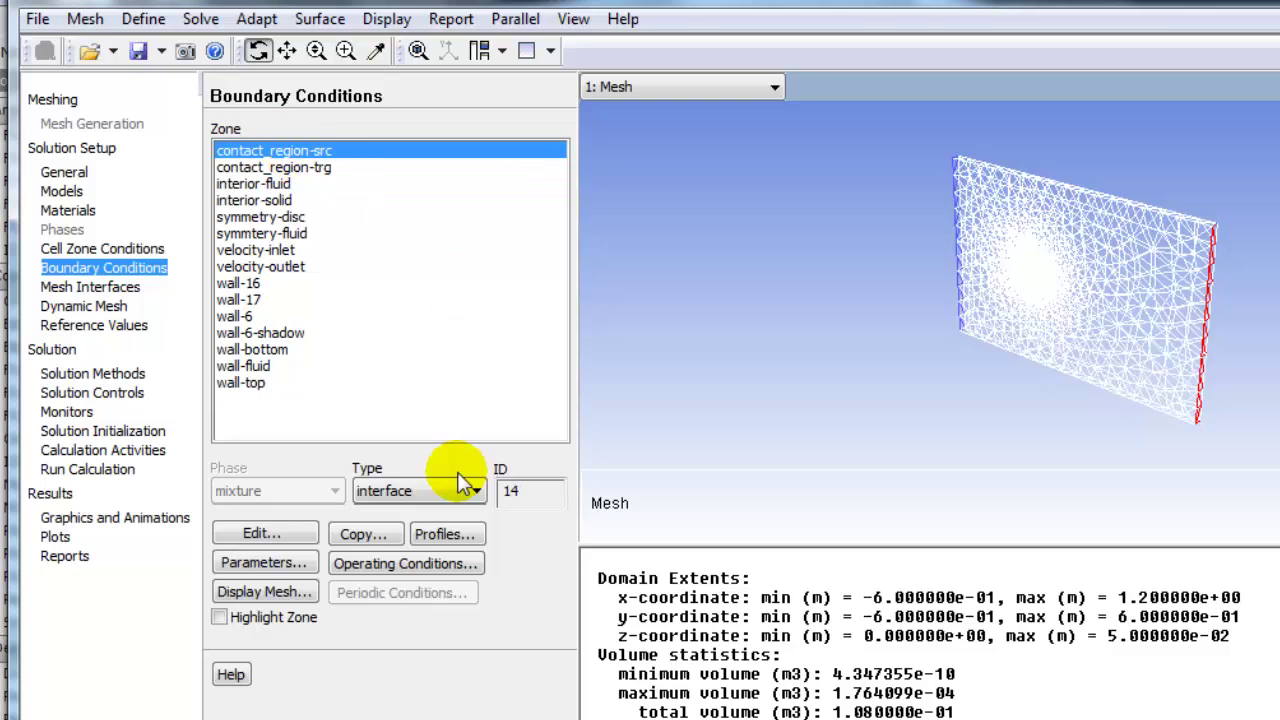
{"action": "left_click", "coordinate": [250, 533]}
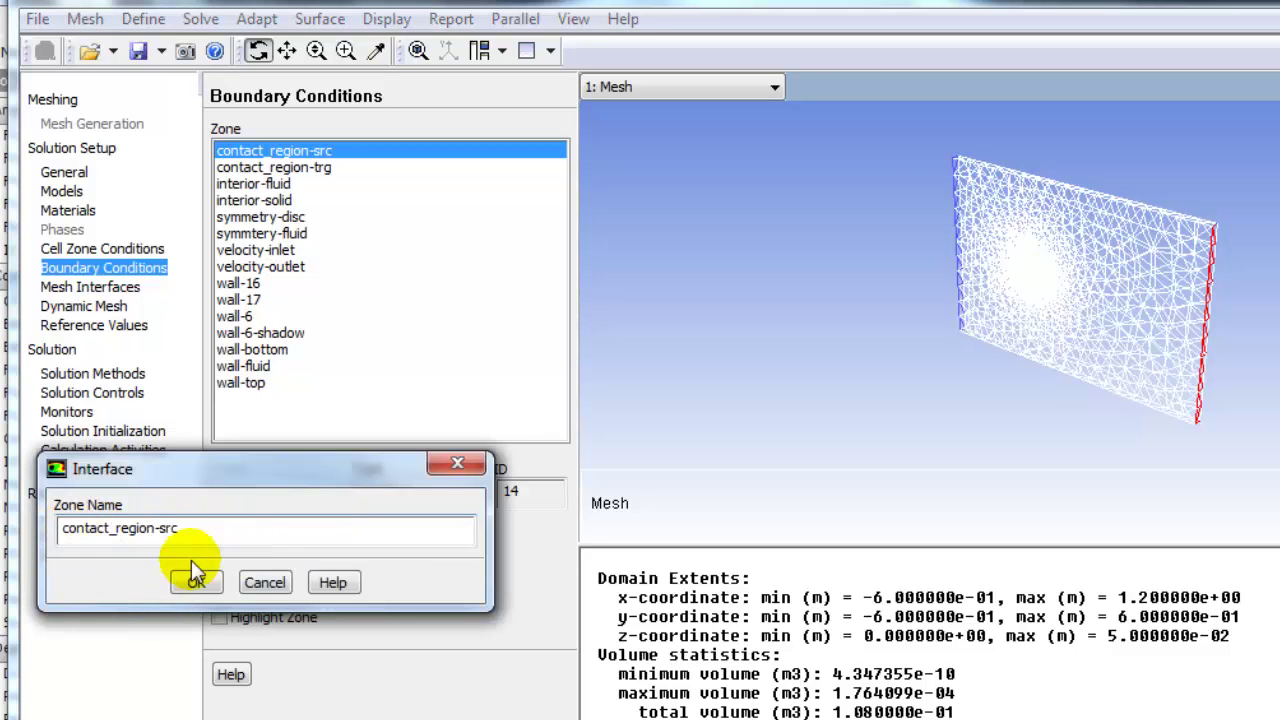
{"action": "left_click", "coordinate": [264, 582]}
Review the wall-6 boundary's momentum settings, thermal condition and material choices, and accept them without changes.
{"action": "left_click", "coordinate": [238, 316]}
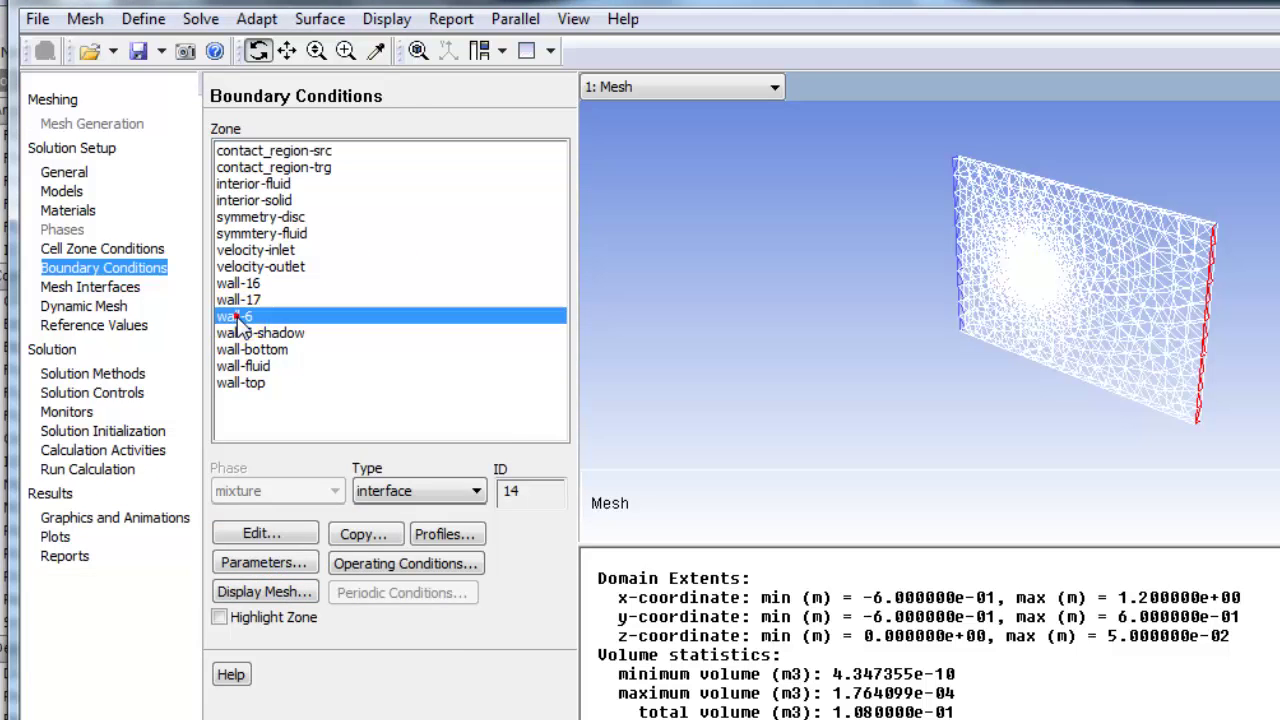
{"action": "left_click", "coordinate": [252, 332]}
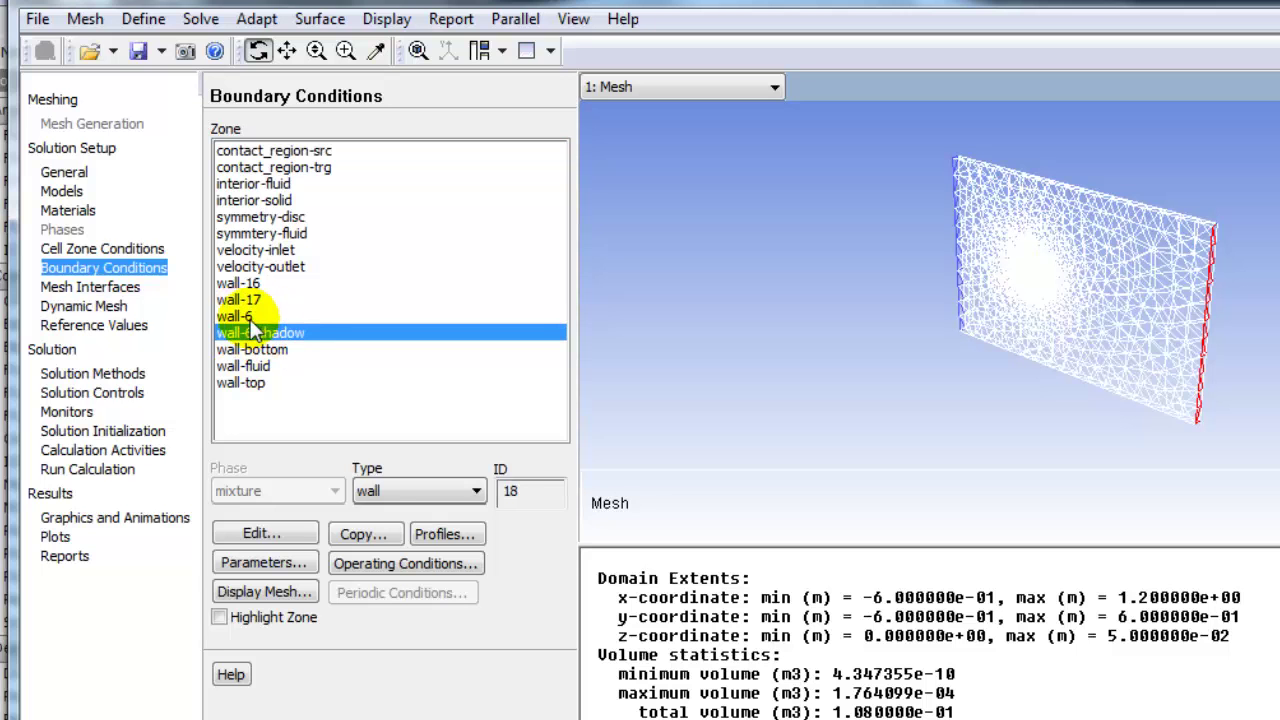
{"action": "left_click", "coordinate": [247, 316]}
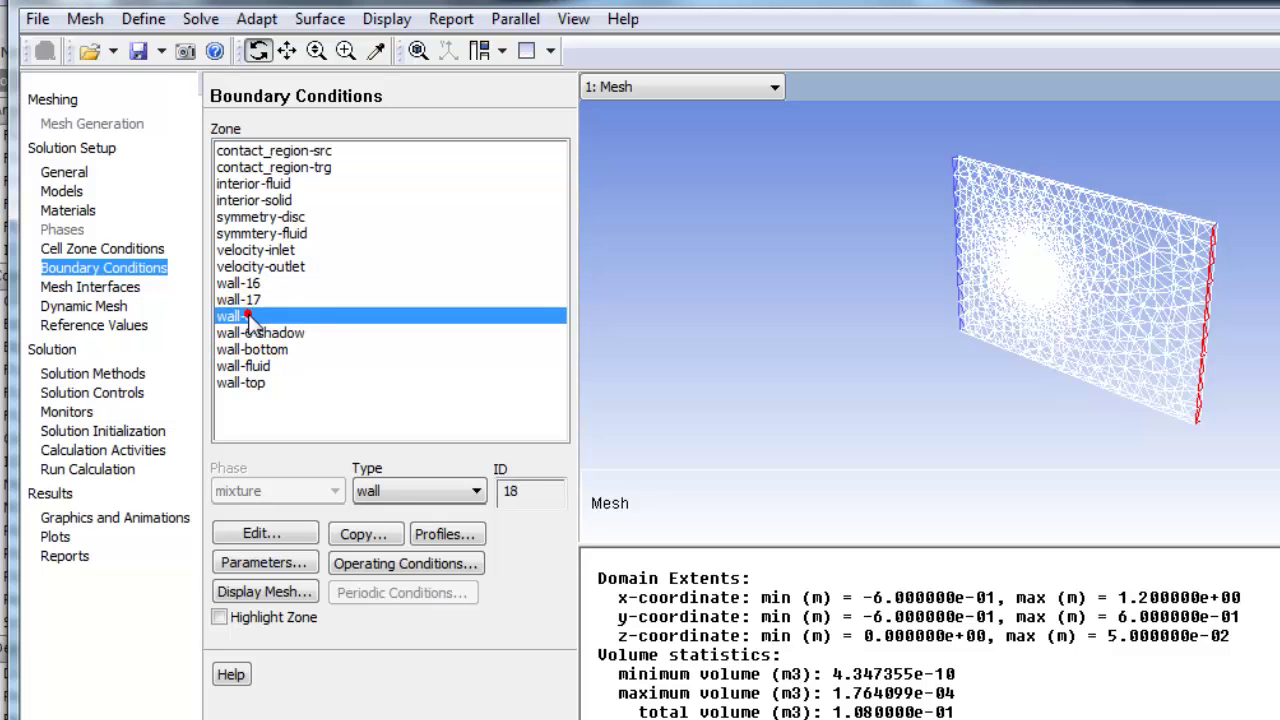
{"action": "left_click", "coordinate": [268, 533]}
{"action": "left_click_drag", "start_coordinate": [214, 240], "coordinate": [437, 223]}
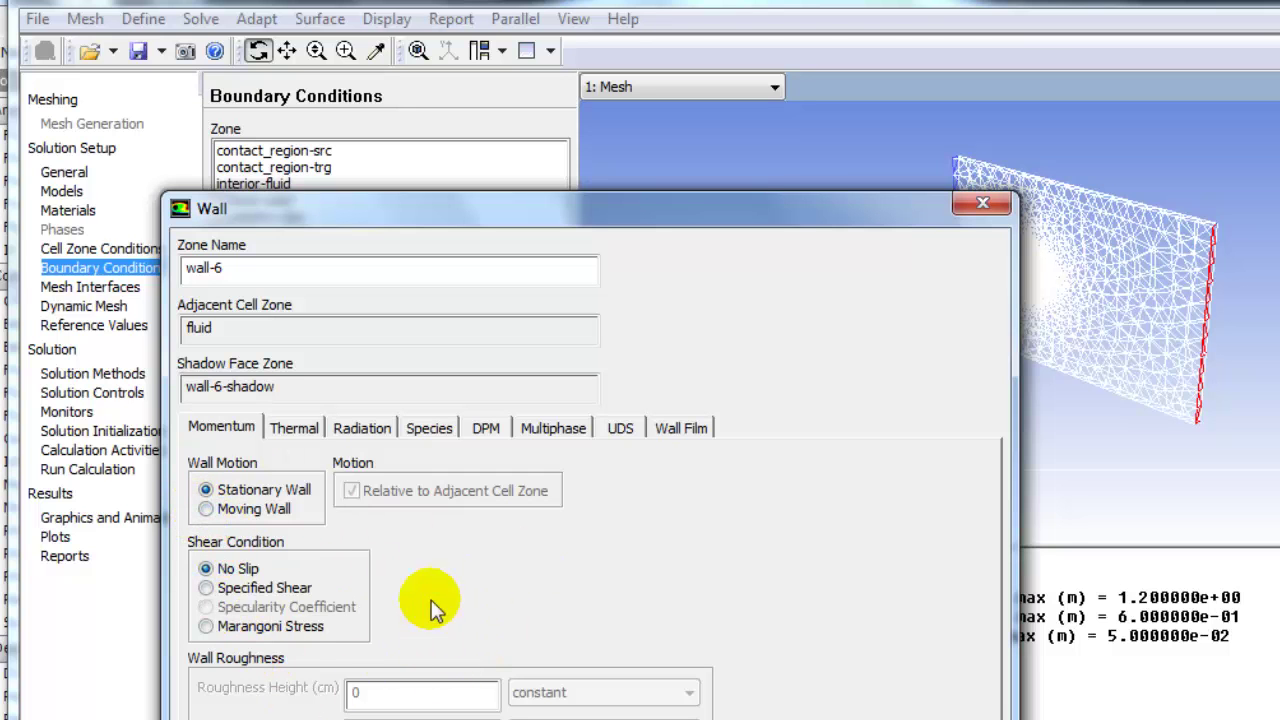
{"action": "left_click", "coordinate": [293, 428]}
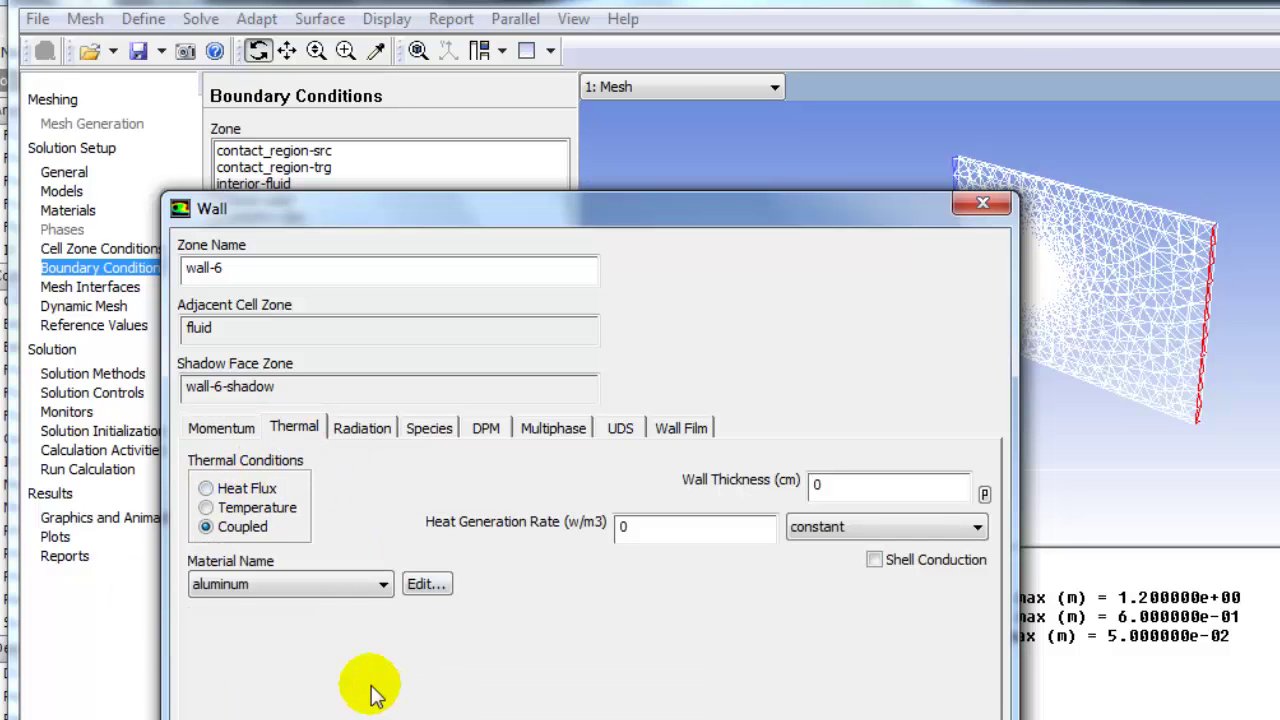
{"action": "left_click", "coordinate": [383, 586]}
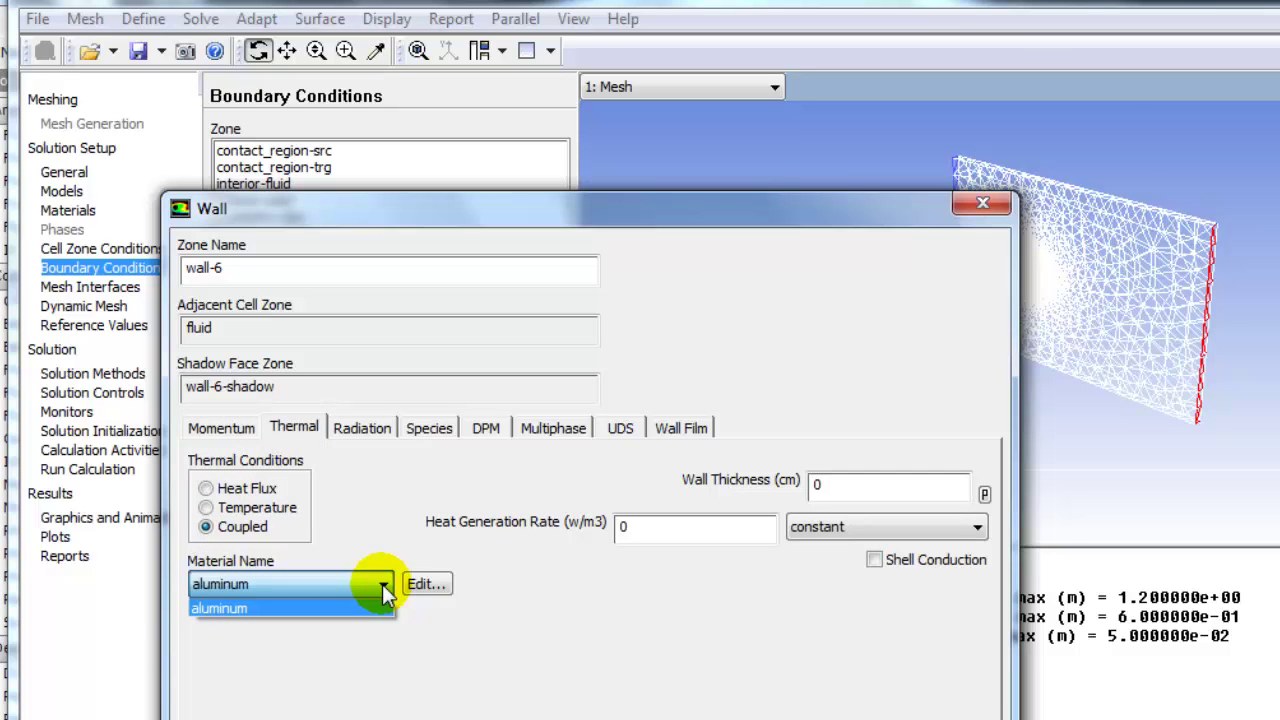
{"action": "left_click", "coordinate": [383, 586]}
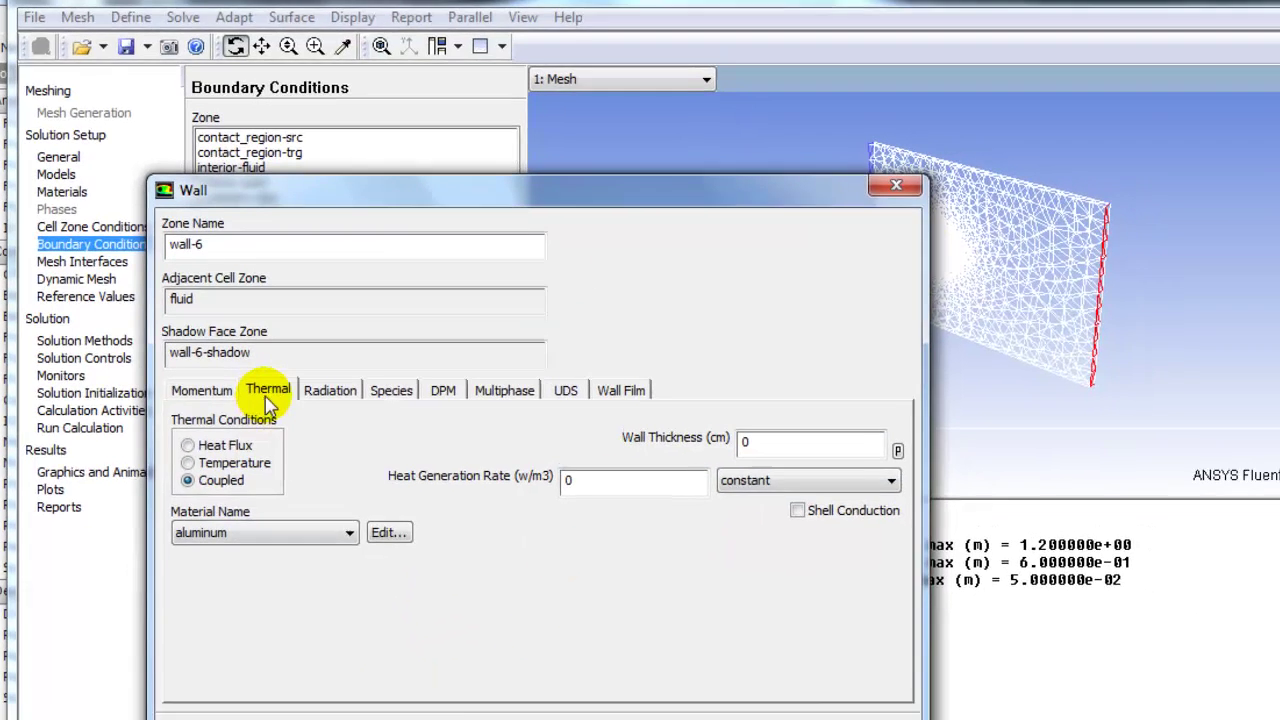
{"action": "left_click", "coordinate": [221, 428]}
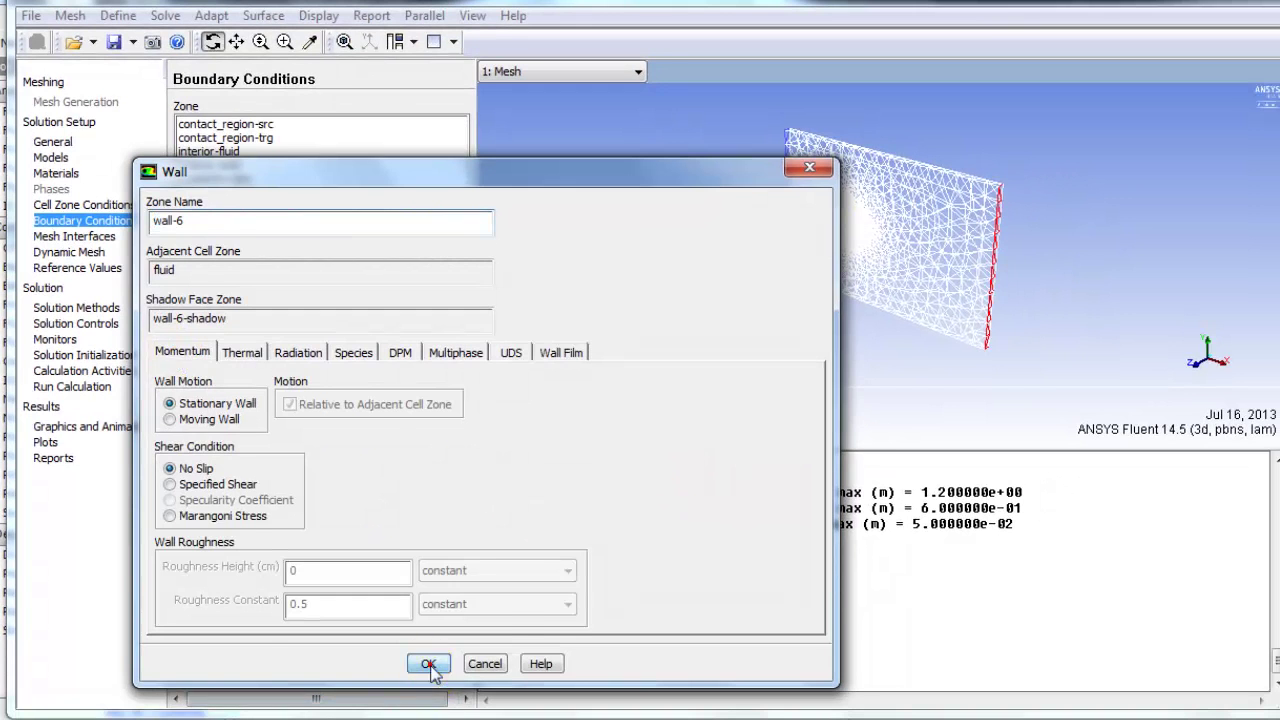
{"action": "left_click", "coordinate": [428, 664]}
Review the wall-6-shadow boundary's momentum and thermal settings and accept them without changes.
{"action": "left_click", "coordinate": [218, 275]}
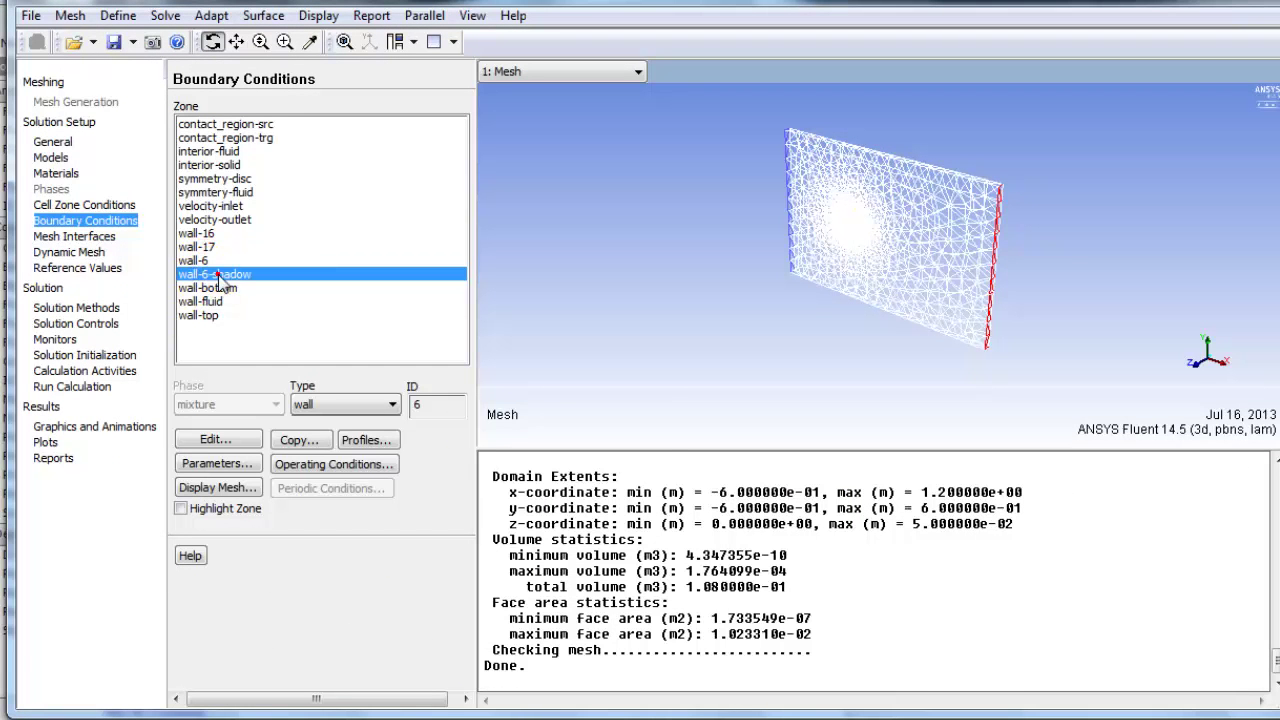
{"action": "left_click", "coordinate": [216, 440]}
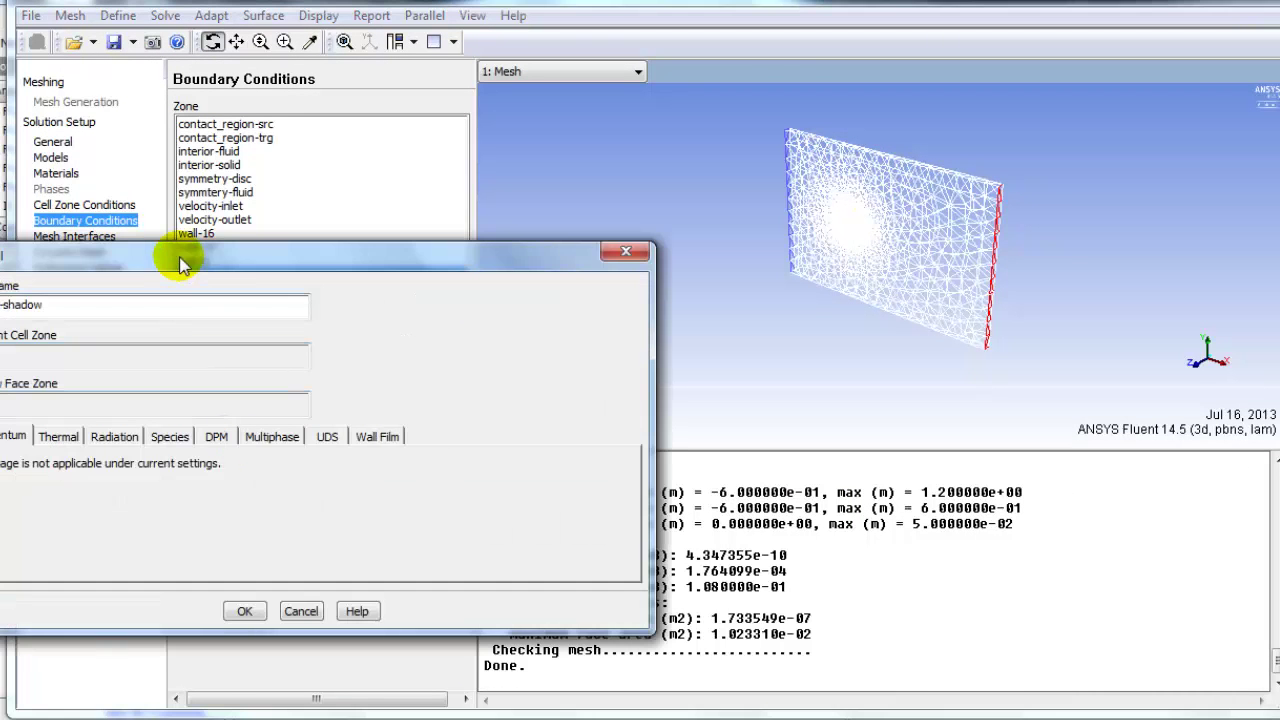
{"action": "left_click_drag", "start_coordinate": [178, 252], "coordinate": [376, 227]}
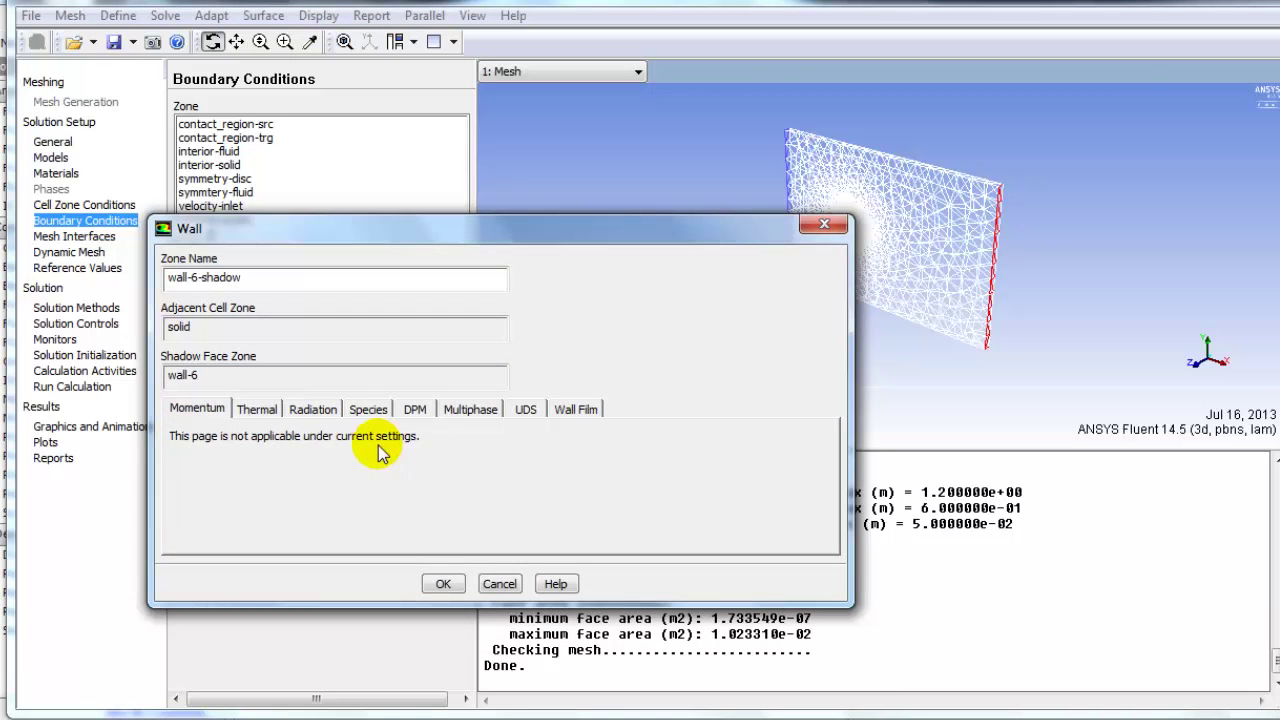
{"action": "left_click", "coordinate": [257, 410]}
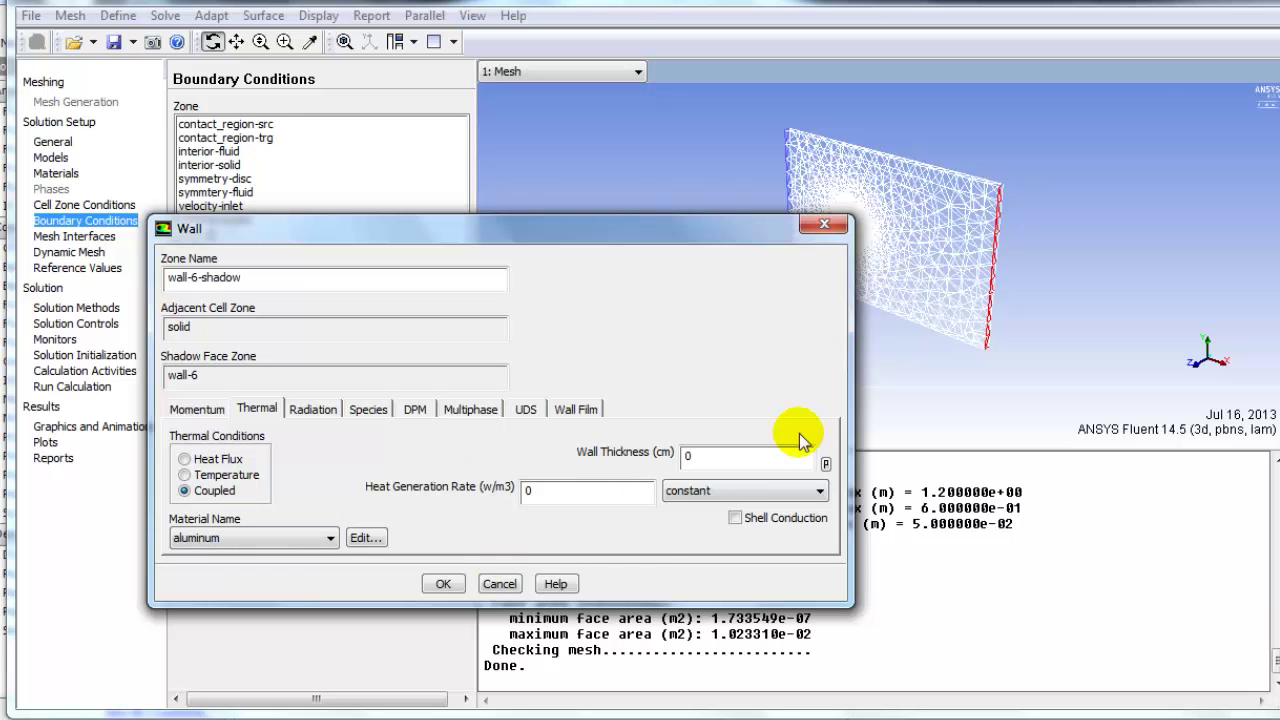
{"action": "left_click", "coordinate": [443, 585]}
{"action": "left_click", "coordinate": [202, 260]}
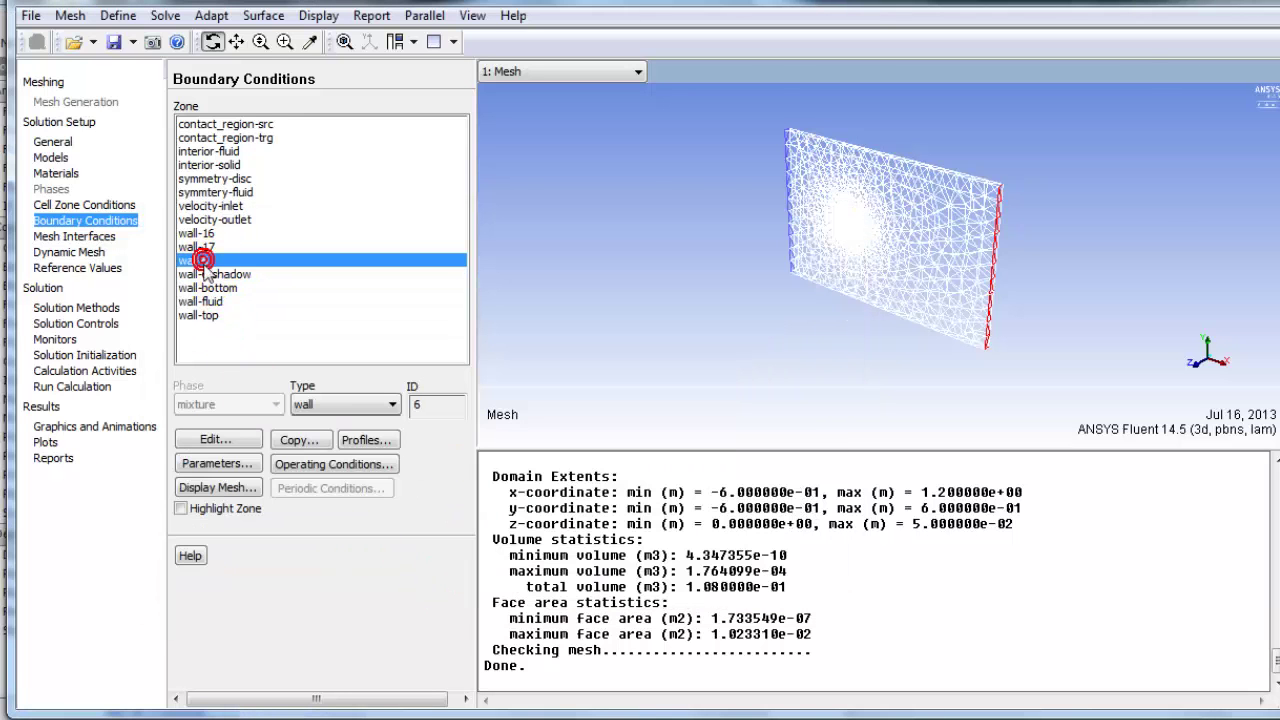
{"action": "left_click", "coordinate": [204, 272]}
{"action": "left_click", "coordinate": [204, 263]}
{"action": "left_click", "coordinate": [206, 274]}
{"action": "left_click", "coordinate": [196, 261]}
{"action": "left_click", "coordinate": [206, 274]}
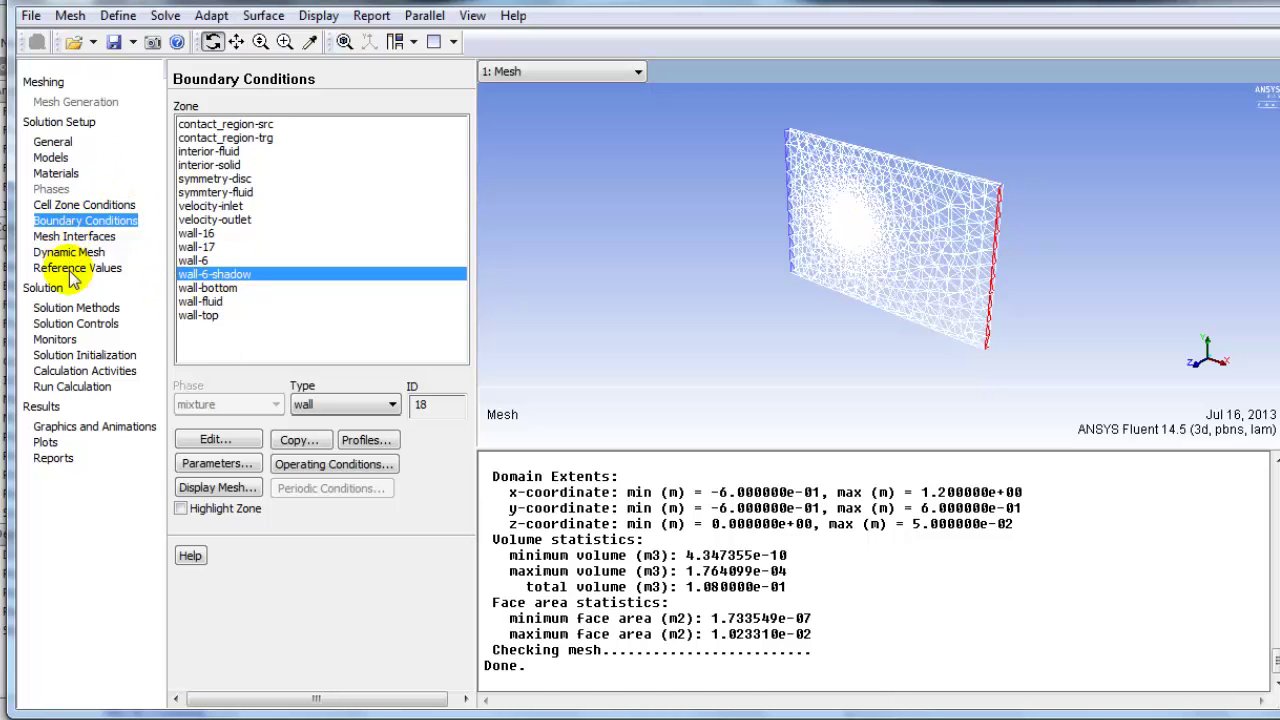
Review the solution methods, including the gradient options, the under-relaxation factors and the solution monitors, keeping the defaults.
{"action": "left_click", "coordinate": [60, 308]}
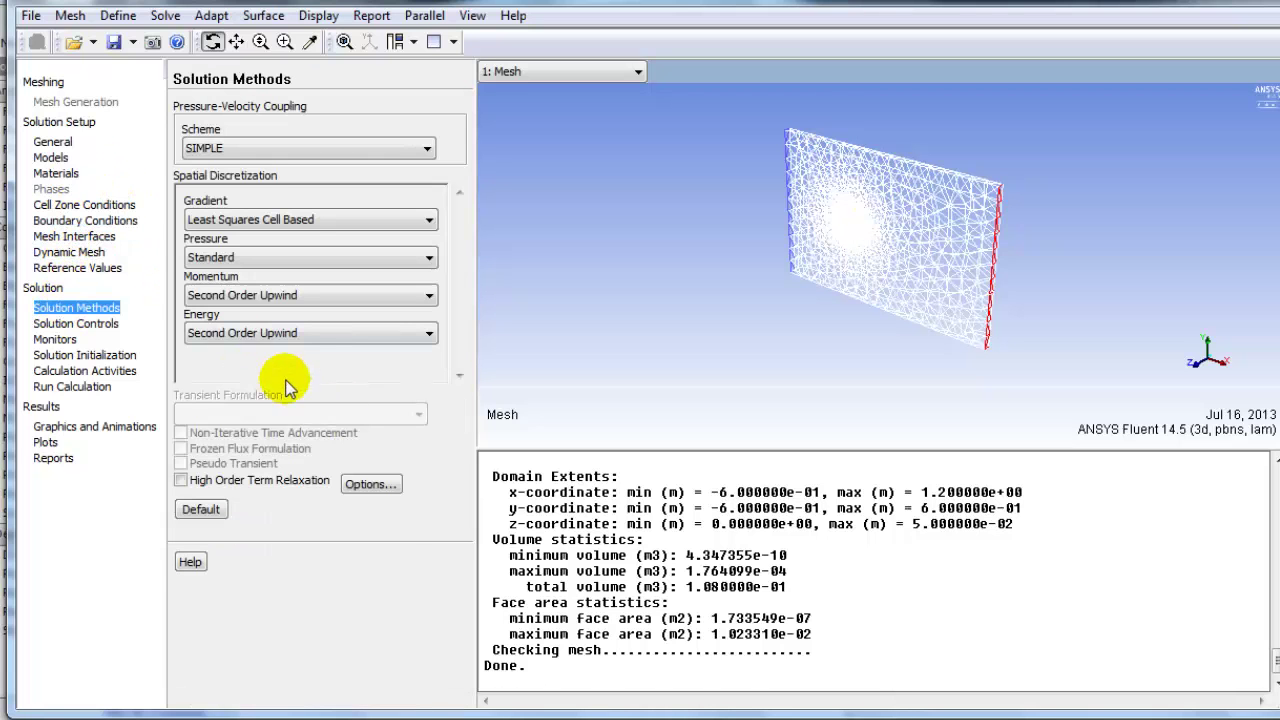
{"action": "left_click", "coordinate": [428, 219]}
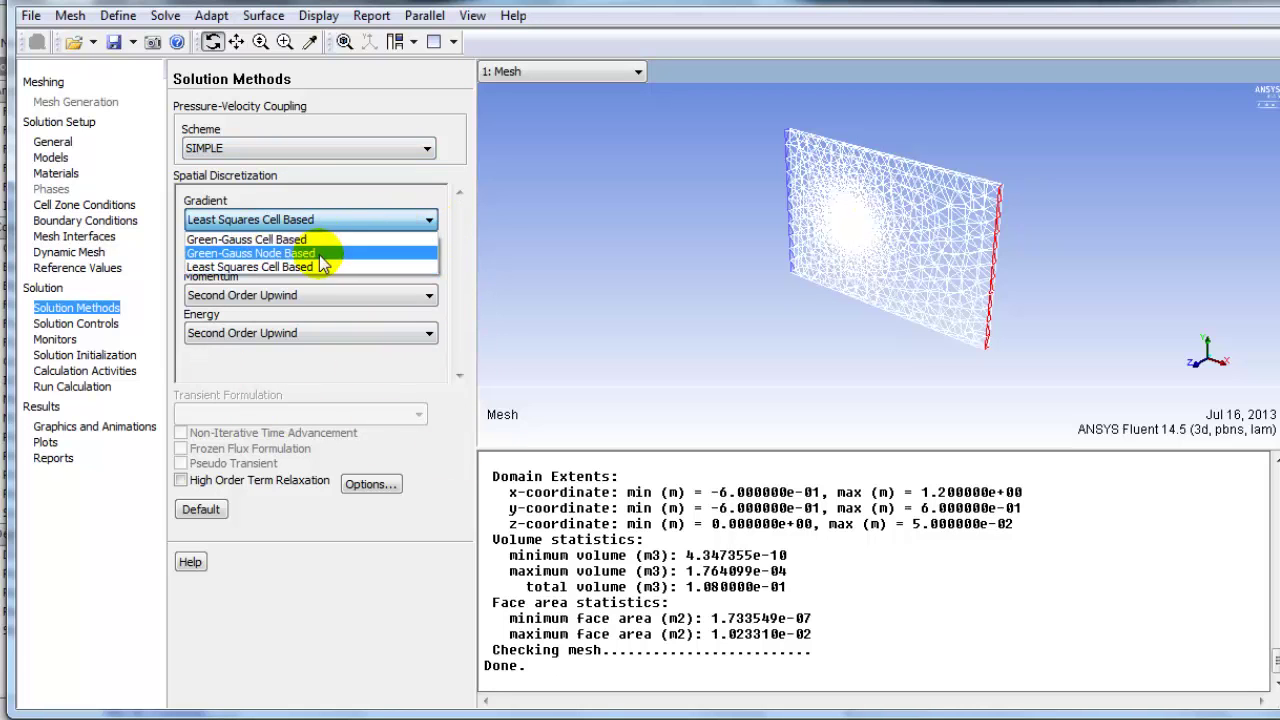
{"action": "left_click", "coordinate": [428, 219]}
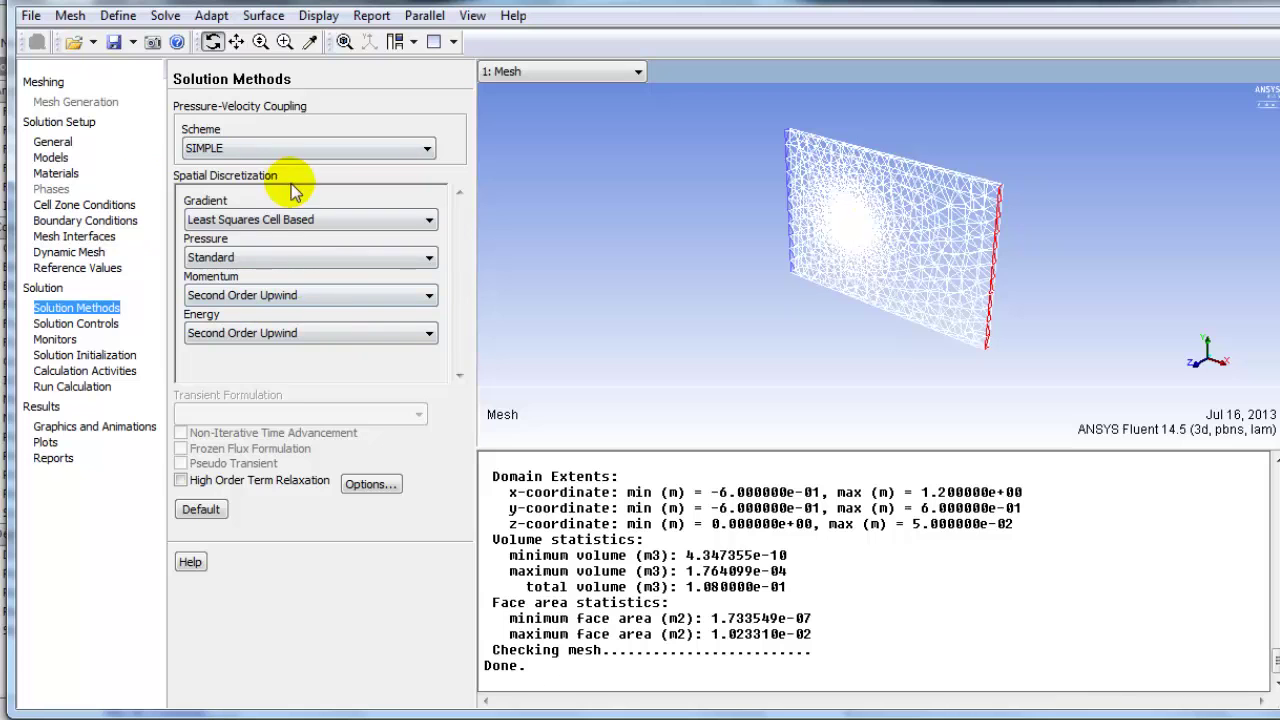
{"action": "left_click", "coordinate": [76, 323]}
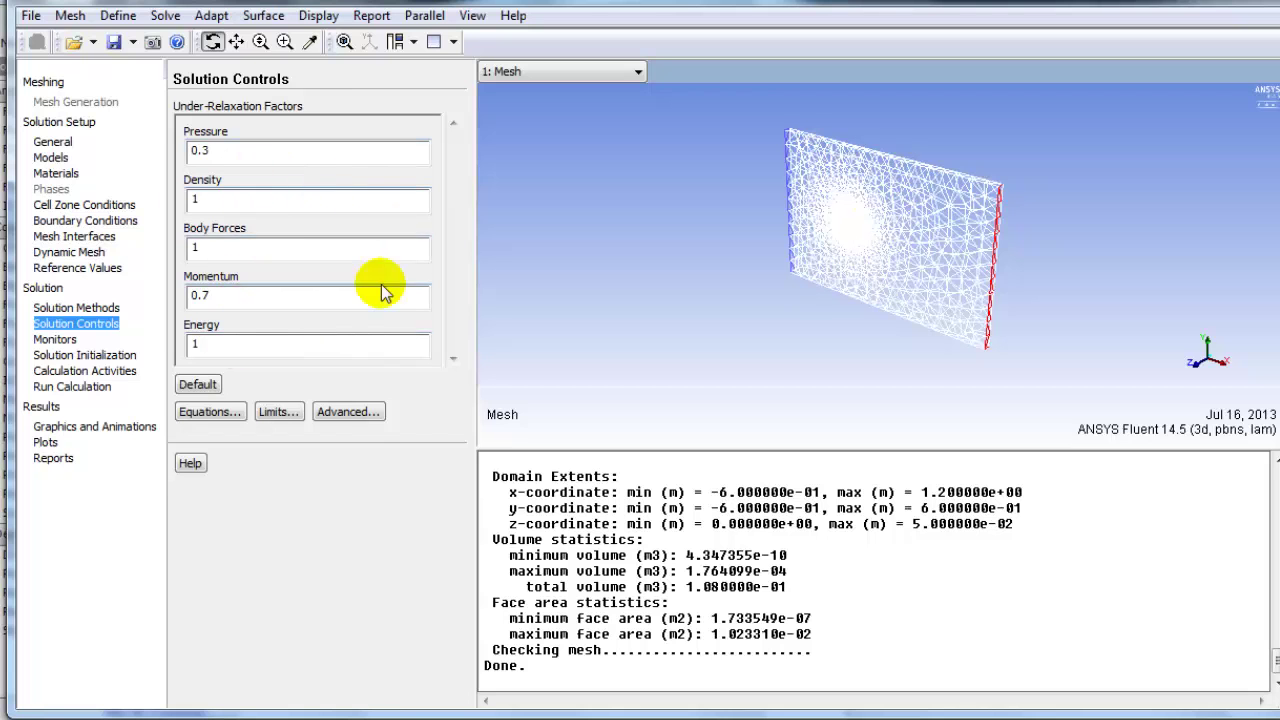
{"action": "left_click", "coordinate": [55, 340]}
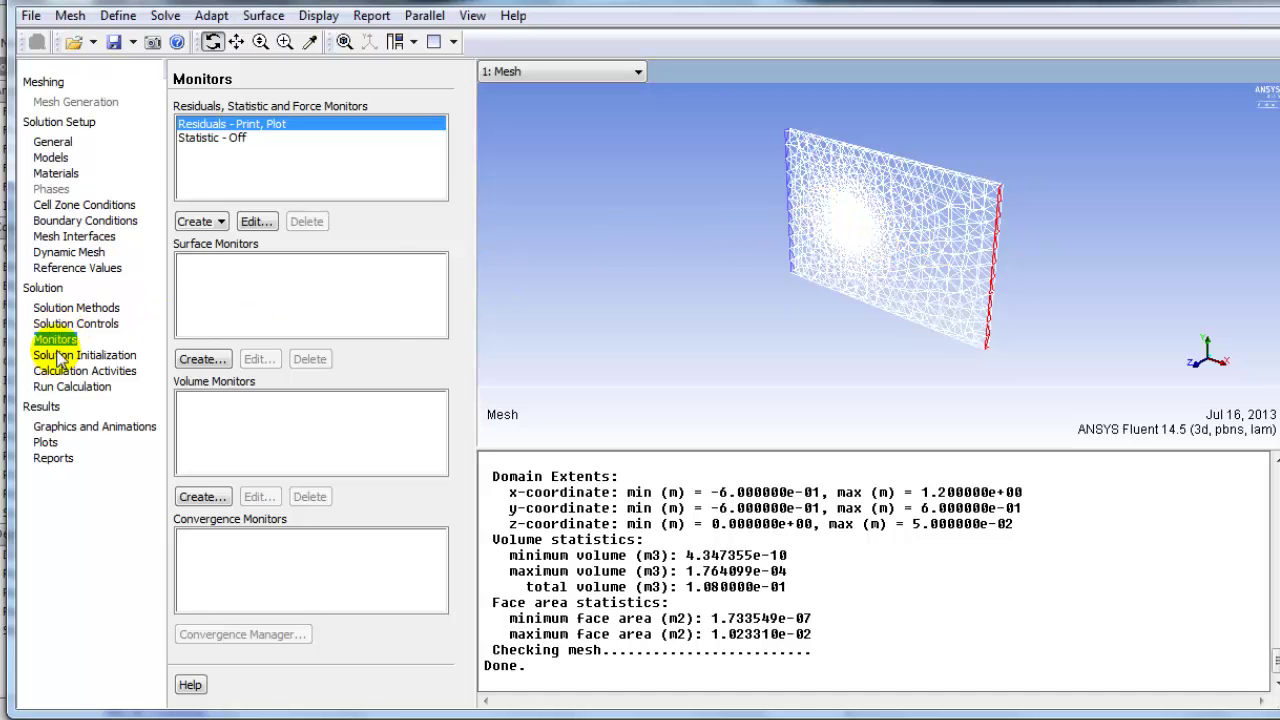
Initialize the solution with Hybrid Initialization and open the Run Calculation settings.
{"action": "left_click", "coordinate": [98, 356]}
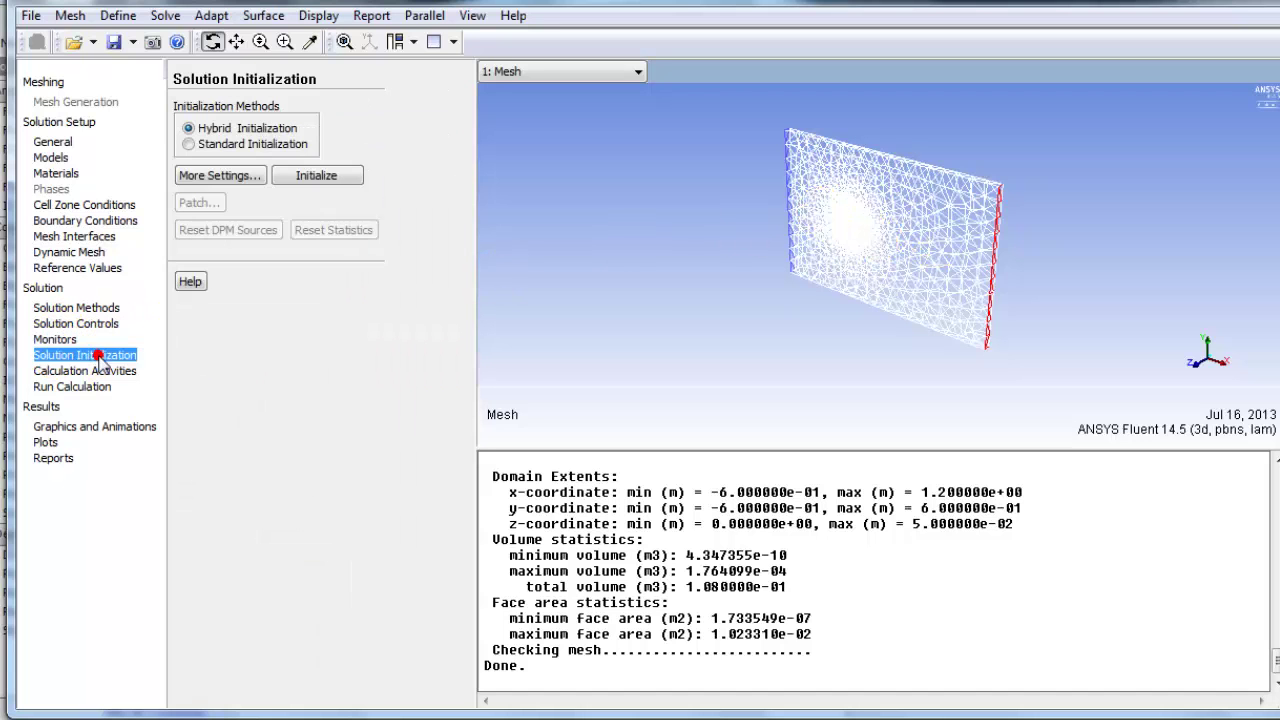
{"action": "left_click", "coordinate": [316, 175]}
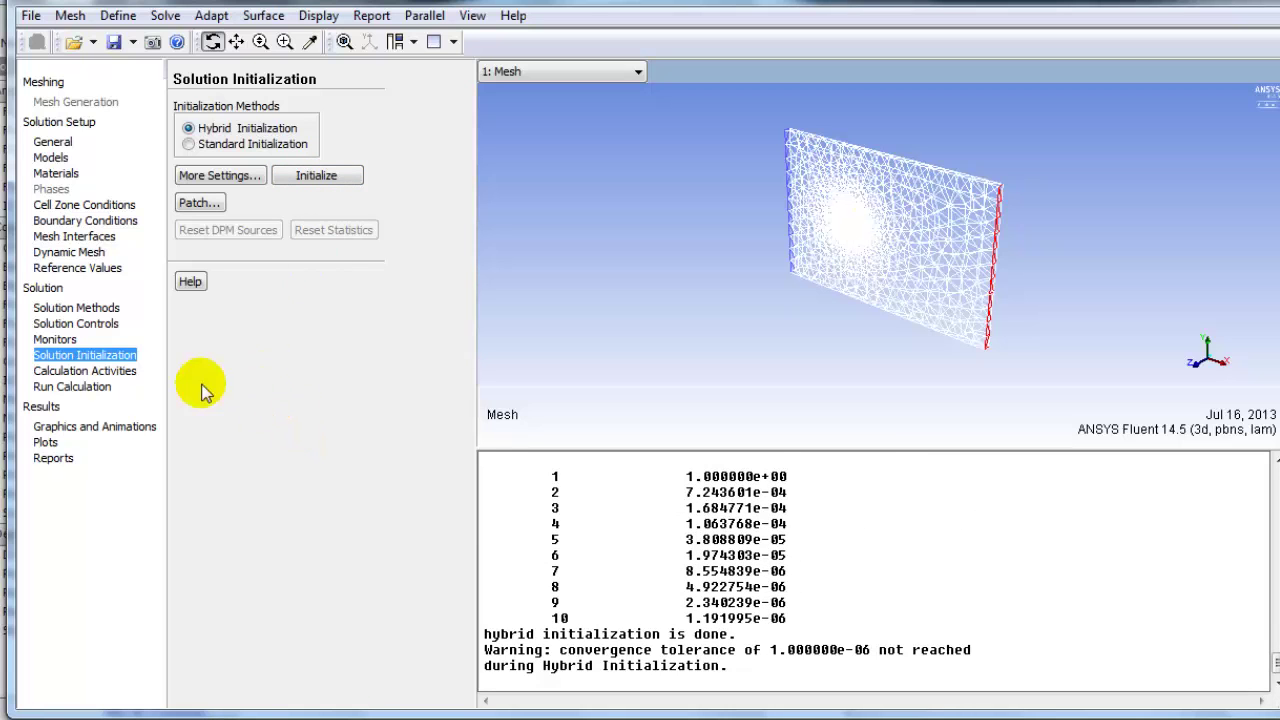
{"action": "left_click", "coordinate": [58, 387]}
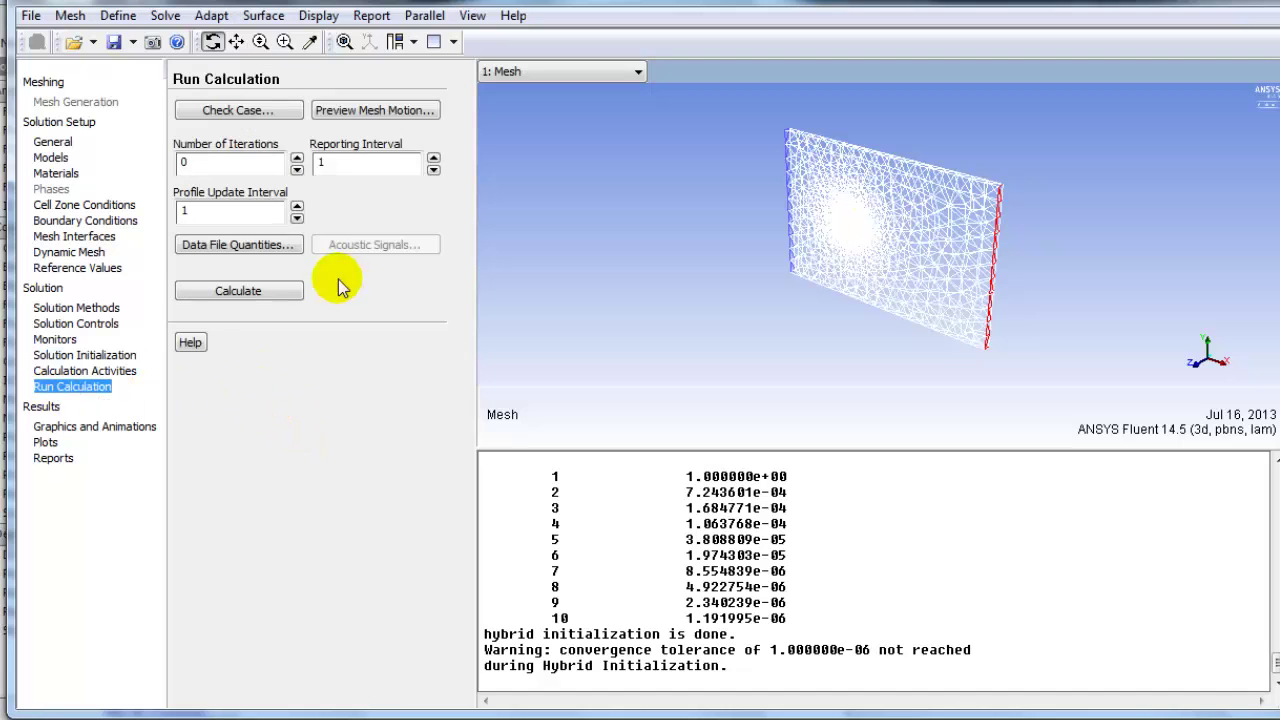
Check the case setup, set the number of iterations to 220 and run the calculation.
{"action": "left_click", "coordinate": [250, 108]}
{"action": "left_click", "coordinate": [237, 150]}
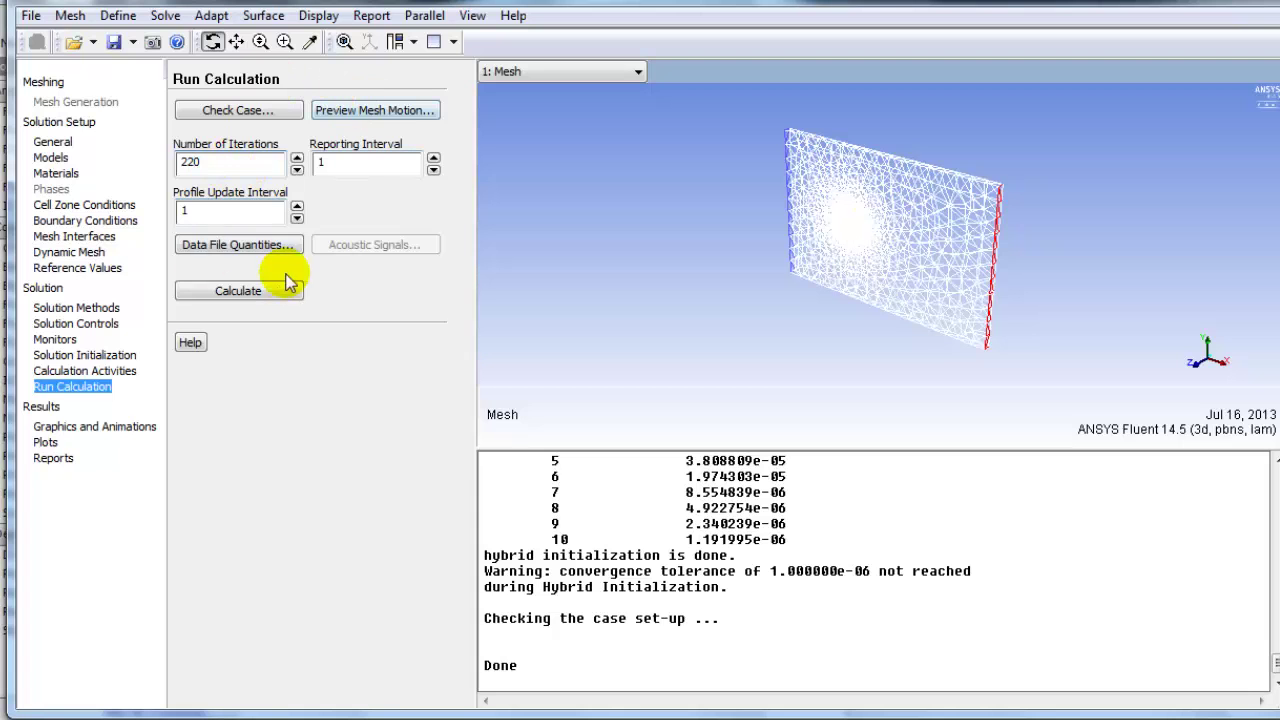
{"action": "left_click", "coordinate": [237, 295]}
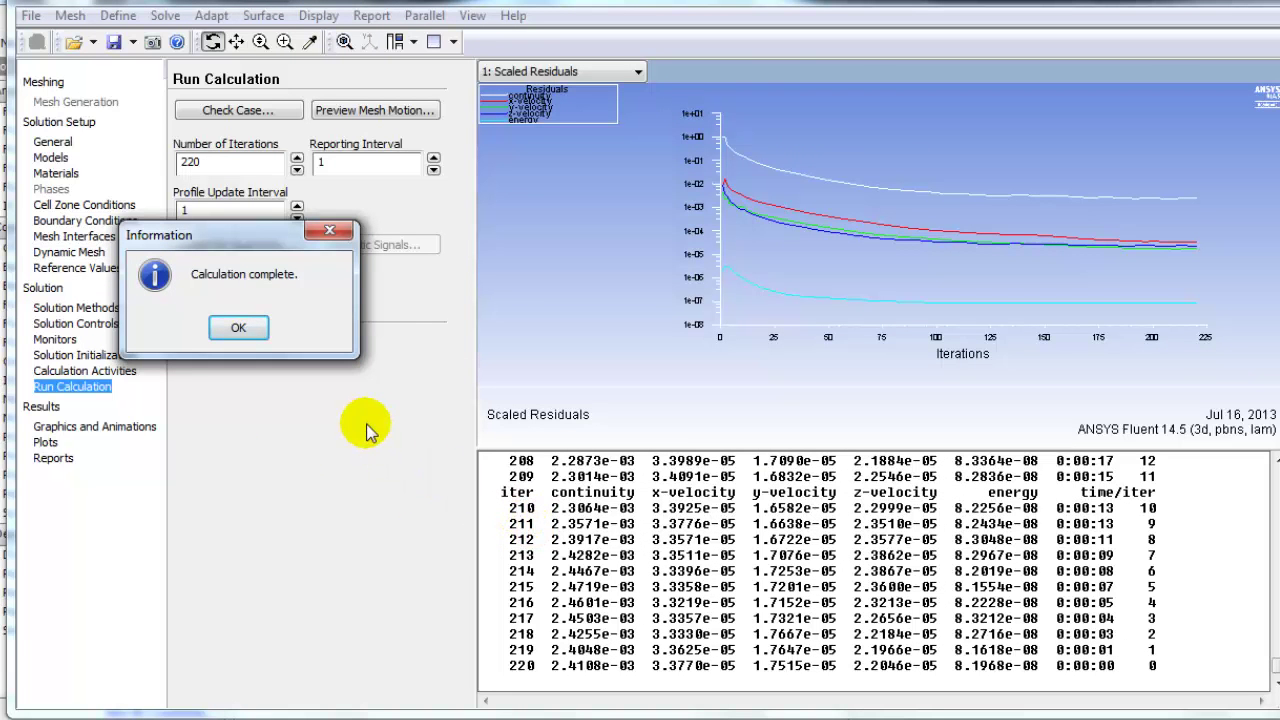
Examine the continuity and velocity residuals of iteration 220 in the console and on the residual plot, and dismiss the completion notice.
{"action": "left_click", "coordinate": [508, 662]}
{"action": "left_click_drag", "start_coordinate": [544, 663], "coordinate": [704, 673]}
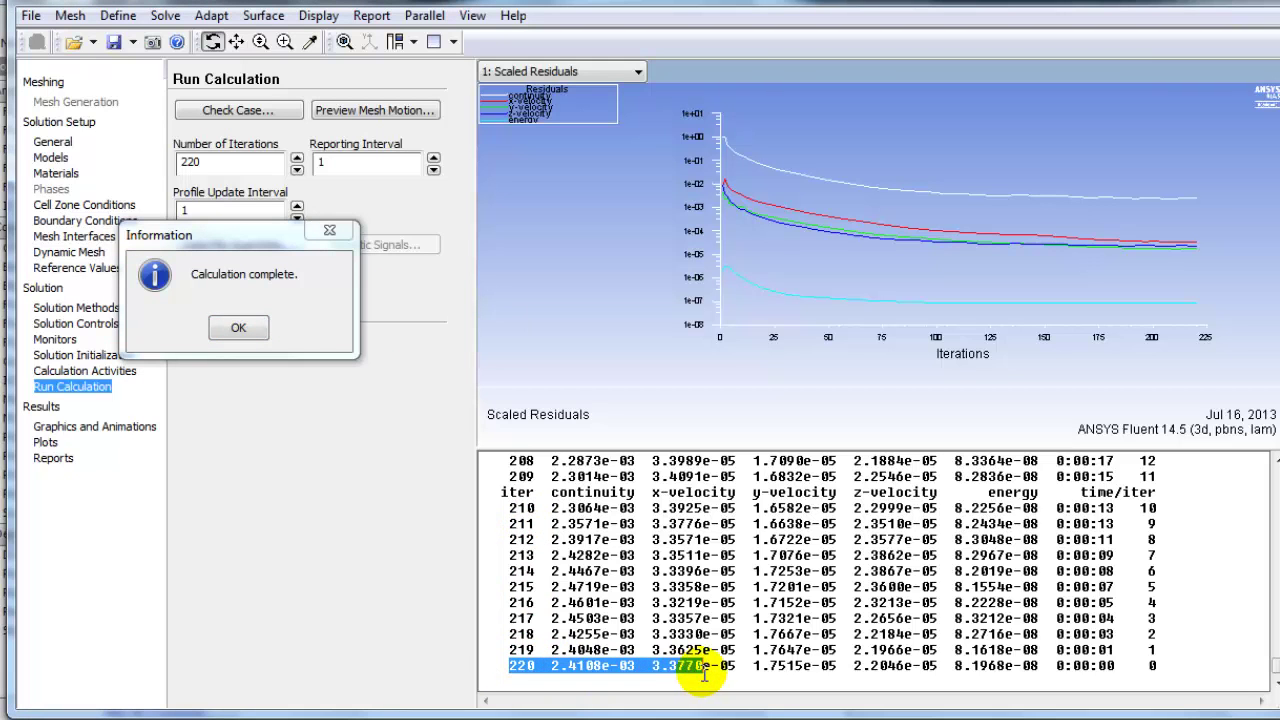
{"action": "left_click", "coordinate": [706, 673]}
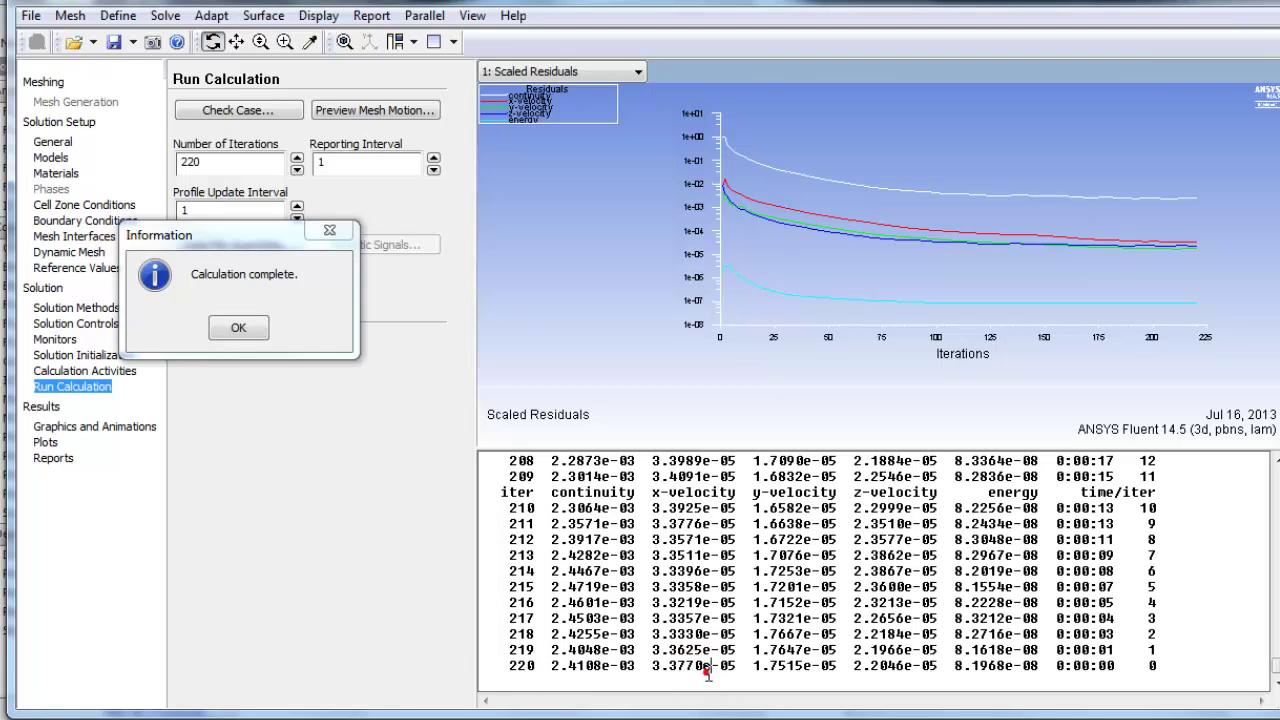
{"action": "left_click", "coordinate": [549, 666]}
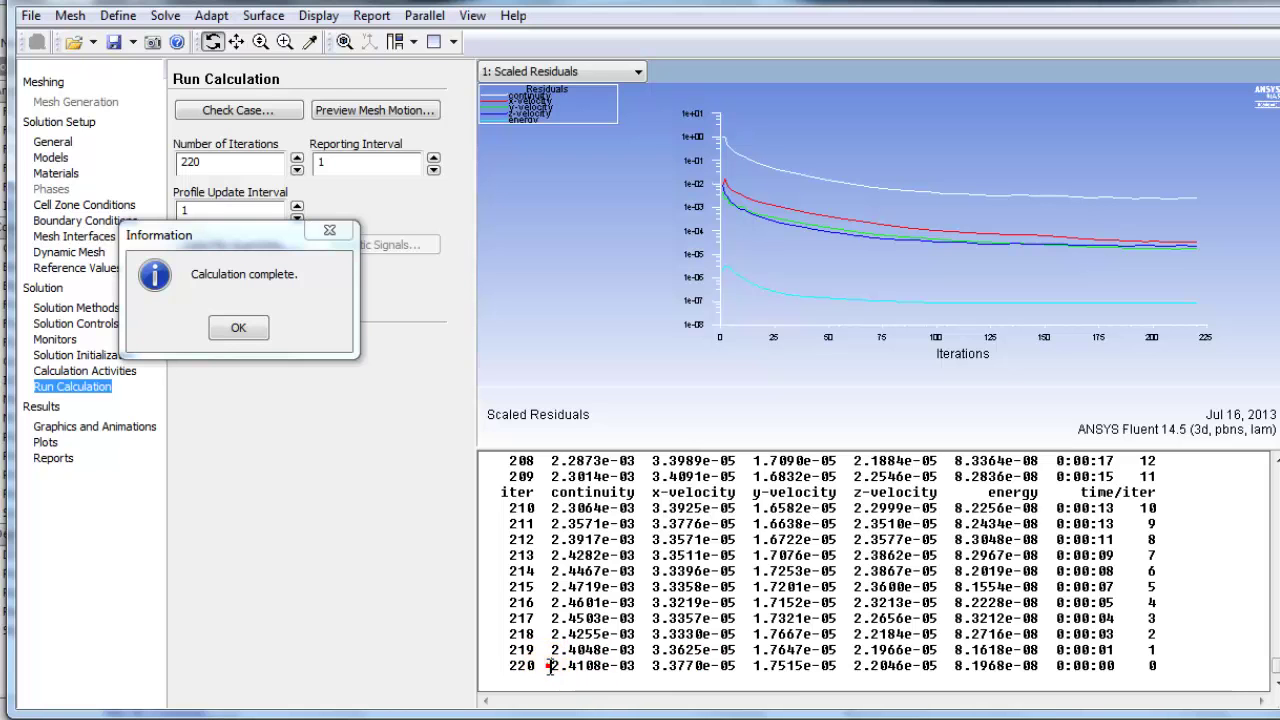
{"action": "left_click", "coordinate": [619, 663]}
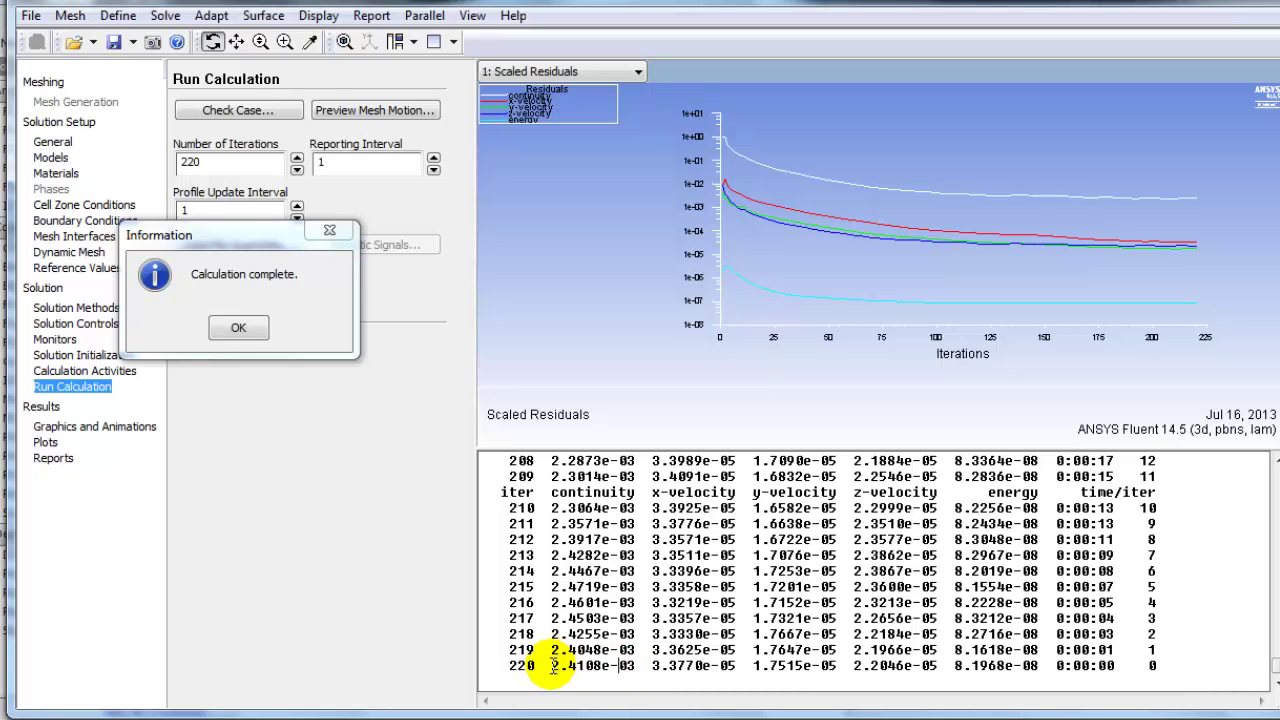
{"action": "left_click_drag", "start_coordinate": [634, 668], "coordinate": [638, 668]}
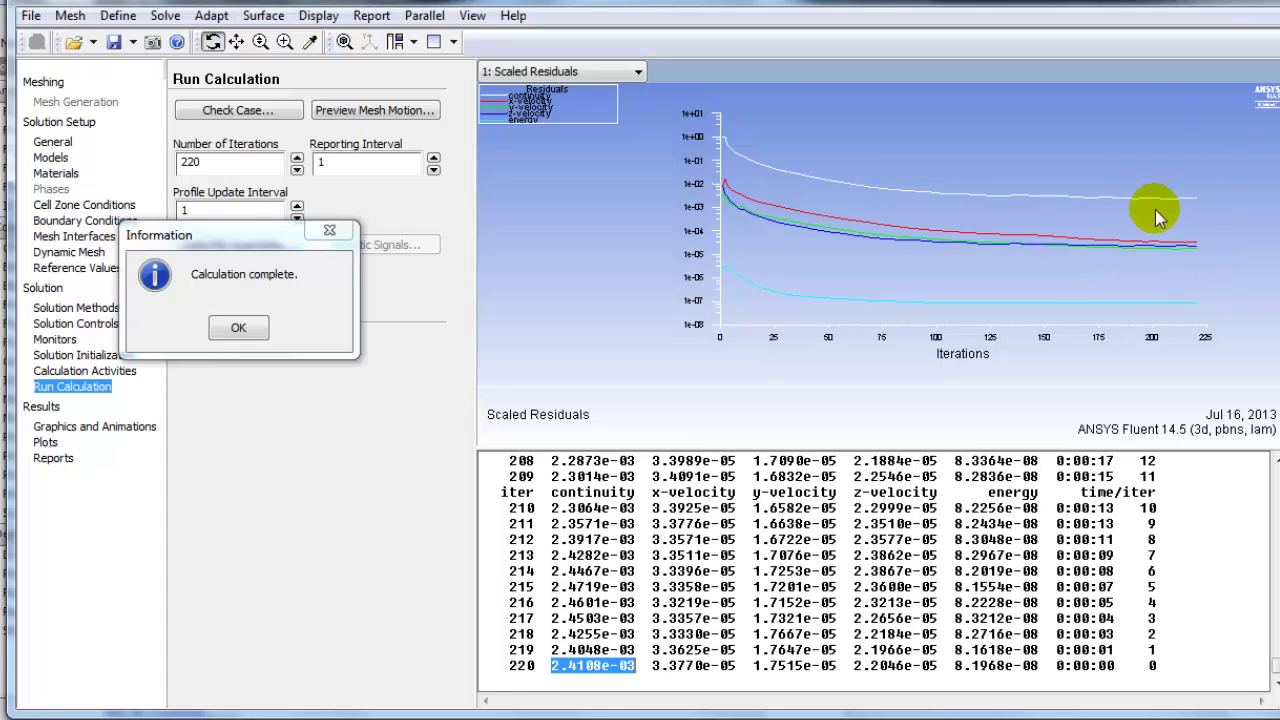
{"action": "left_click_drag", "start_coordinate": [507, 667], "coordinate": [640, 666]}
{"action": "left_click", "coordinate": [674, 667]}
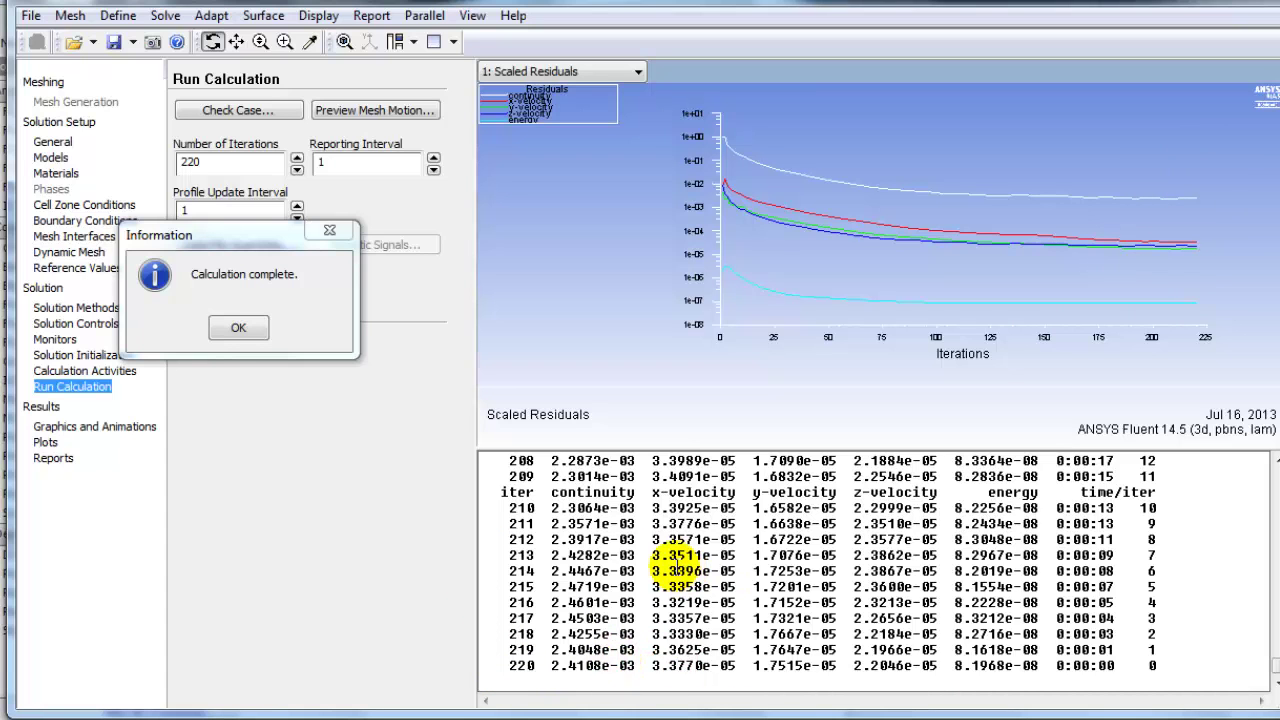
{"action": "left_click_drag", "start_coordinate": [507, 667], "coordinate": [646, 667]}
{"action": "left_click", "coordinate": [649, 668]}
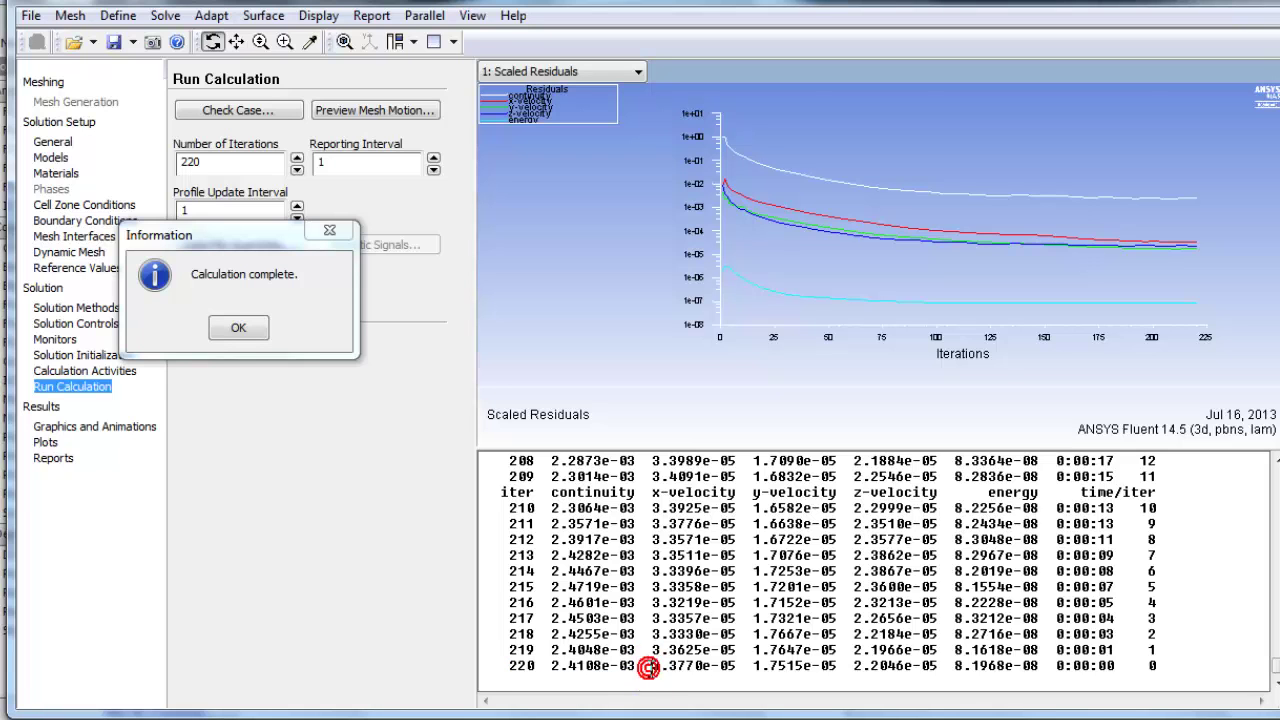
{"action": "left_click_drag", "start_coordinate": [627, 667], "coordinate": [660, 672]}
{"action": "left_click", "coordinate": [660, 672]}
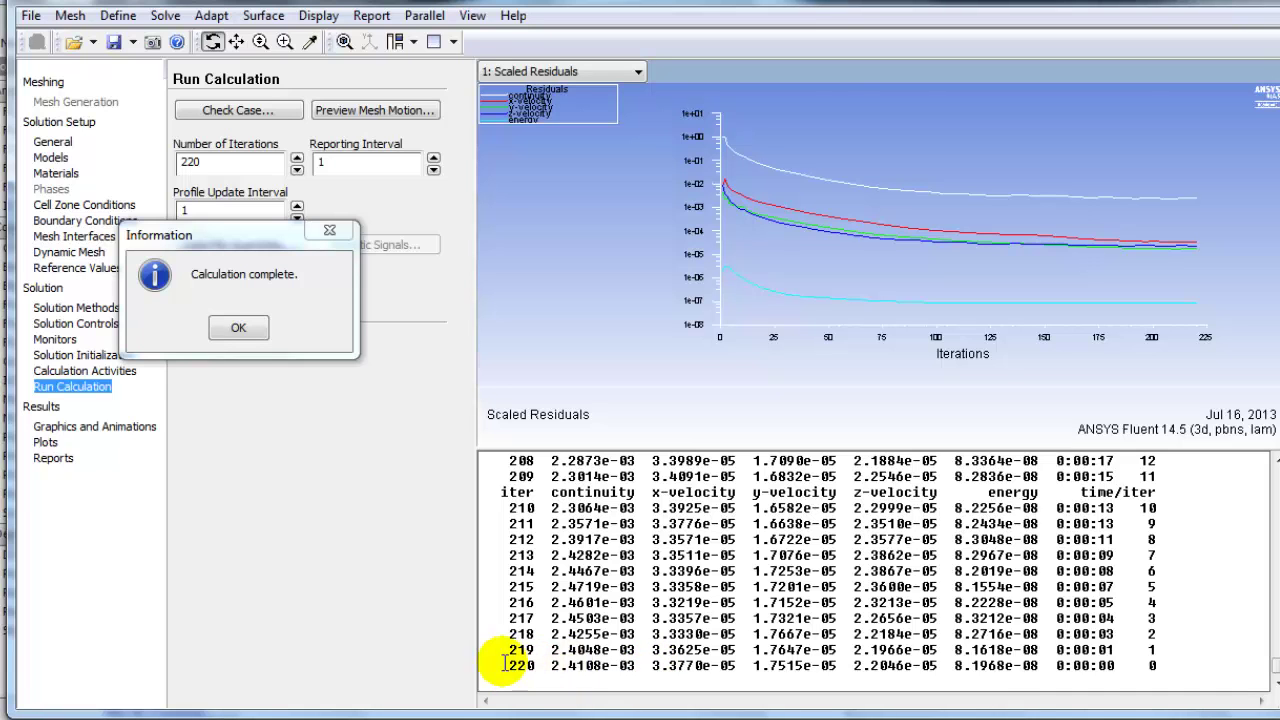
{"action": "left_click_drag", "start_coordinate": [503, 666], "coordinate": [925, 666]}
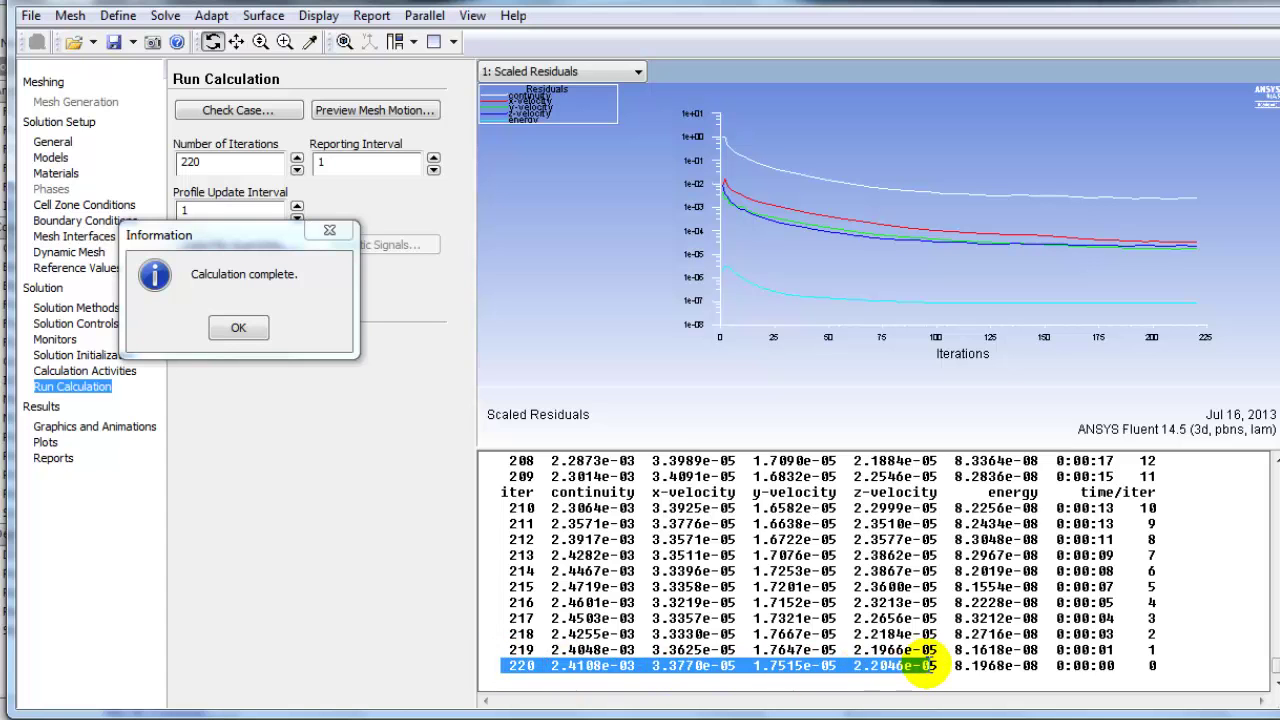
{"action": "left_click", "coordinate": [800, 672]}
{"action": "left_click_drag", "start_coordinate": [503, 667], "coordinate": [663, 667]}
{"action": "left_click", "coordinate": [650, 668]}
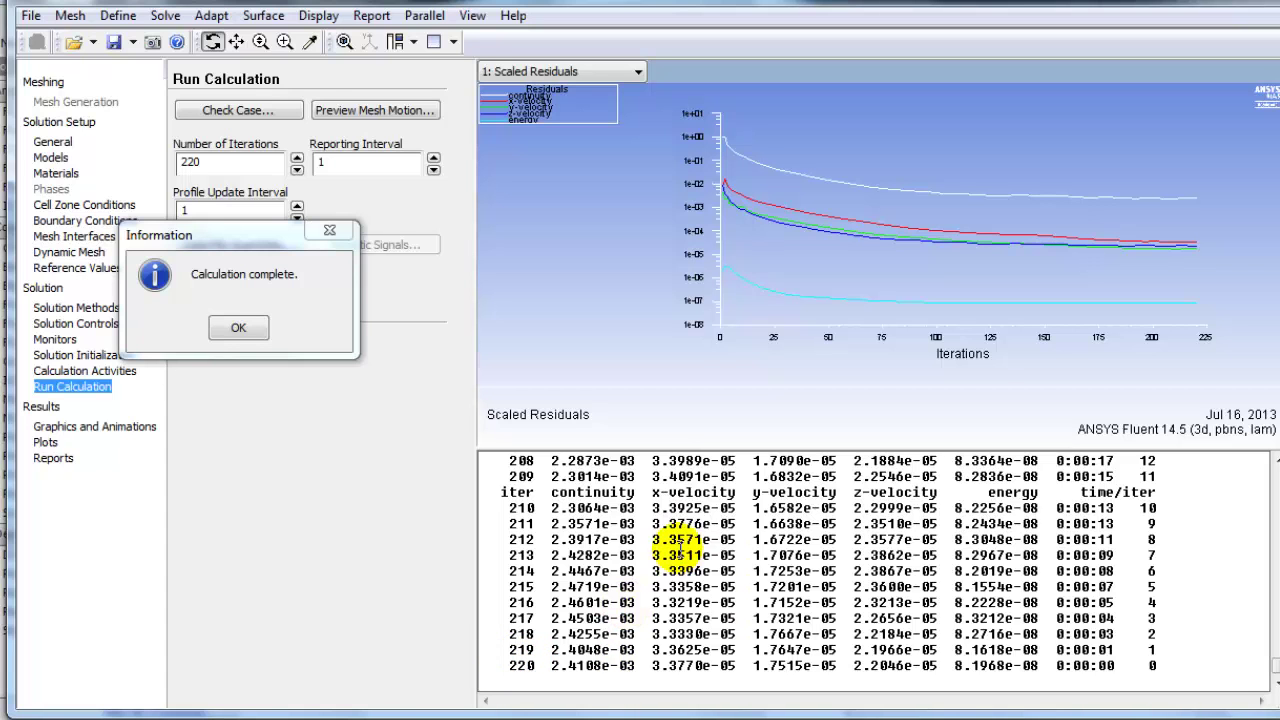
{"action": "left_click", "coordinate": [232, 326]}
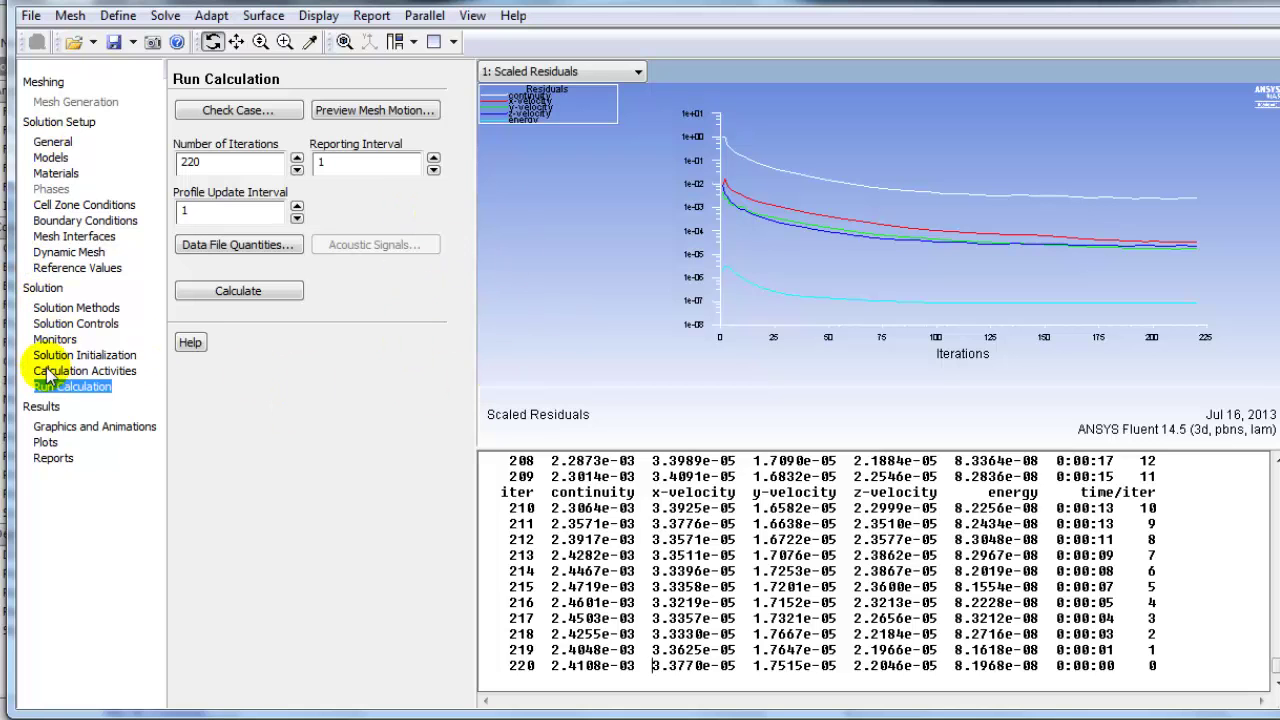
Open the contours setup and select the velocity-inlet and velocity-outlet surfaces.
{"action": "left_click", "coordinate": [60, 427]}
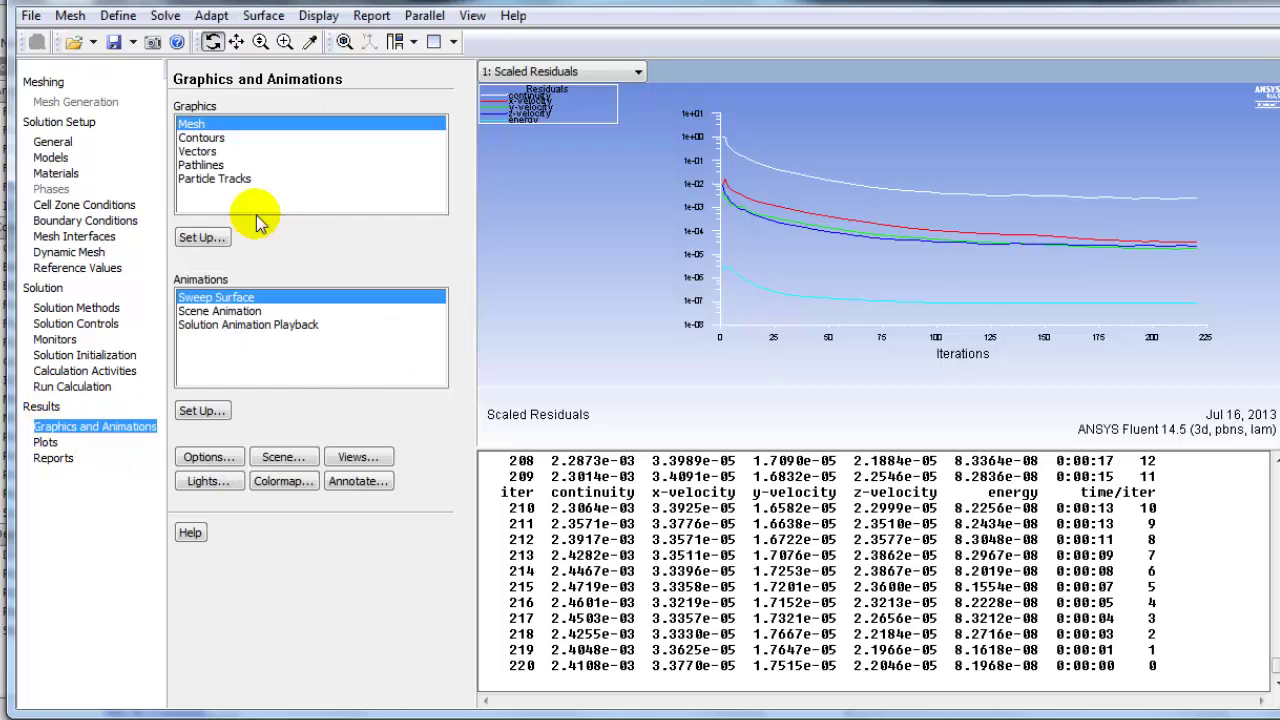
{"action": "left_click", "coordinate": [200, 139]}
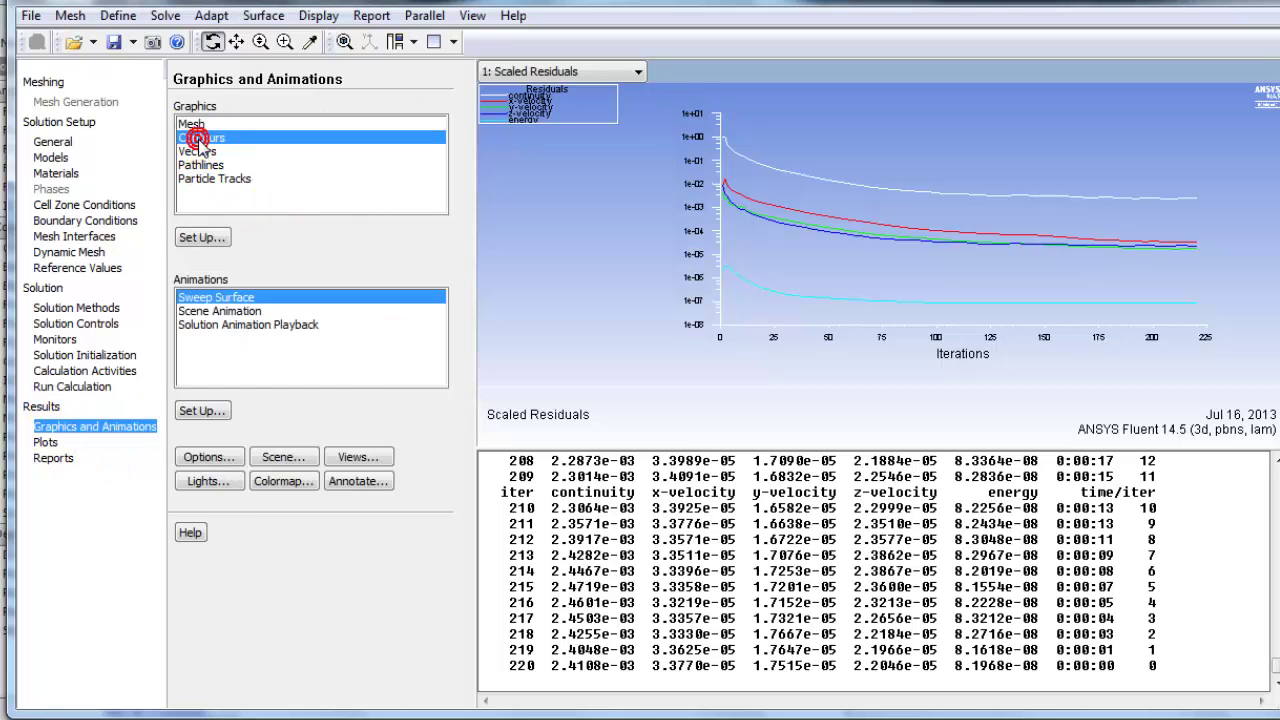
{"action": "left_click", "coordinate": [203, 239]}
{"action": "left_click_drag", "start_coordinate": [172, 20], "coordinate": [222, 189]}
{"action": "left_click_drag", "start_coordinate": [428, 380], "coordinate": [427, 408]}
{"action": "left_click", "coordinate": [427, 354]}
{"action": "left_click", "coordinate": [427, 354]}
{"action": "left_click", "coordinate": [427, 354]}
{"action": "left_click", "coordinate": [250, 380]}
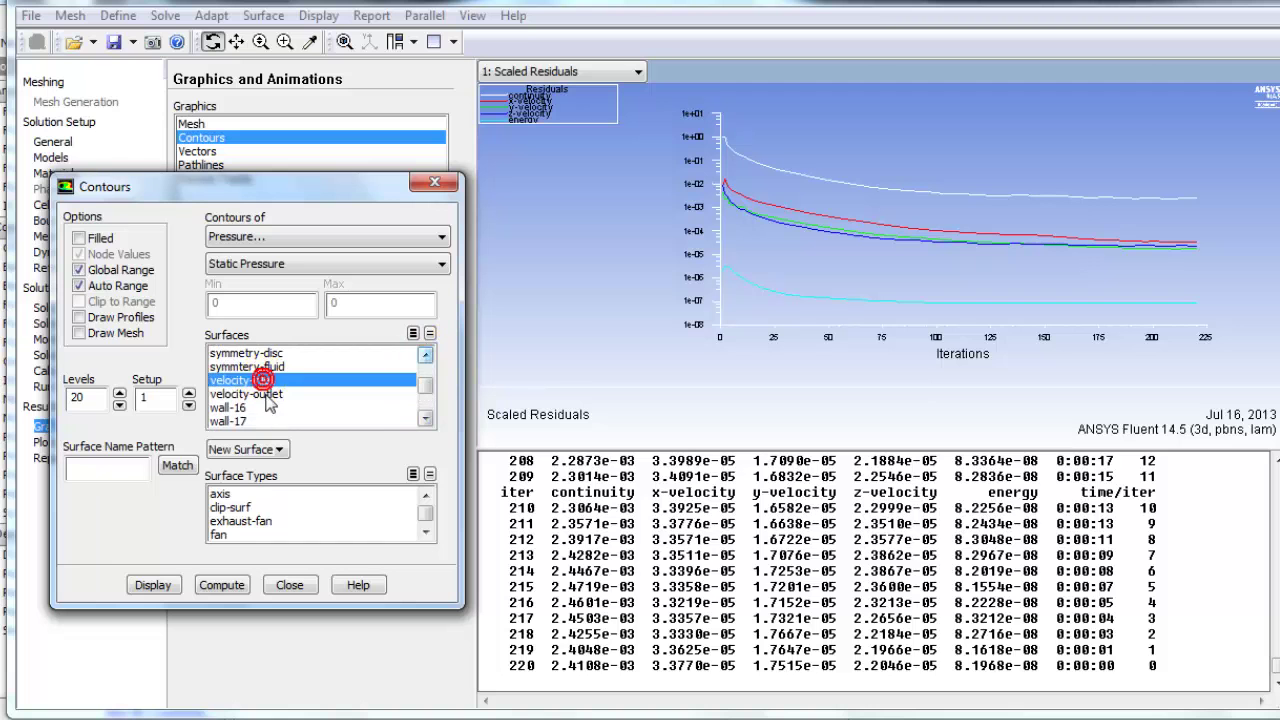
{"action": "left_click", "coordinate": [250, 394]}
Add the symmetry-disc and symmtery-fluid surfaces to the selection and display the static pressure contours.
{"action": "left_click", "coordinate": [427, 354]}
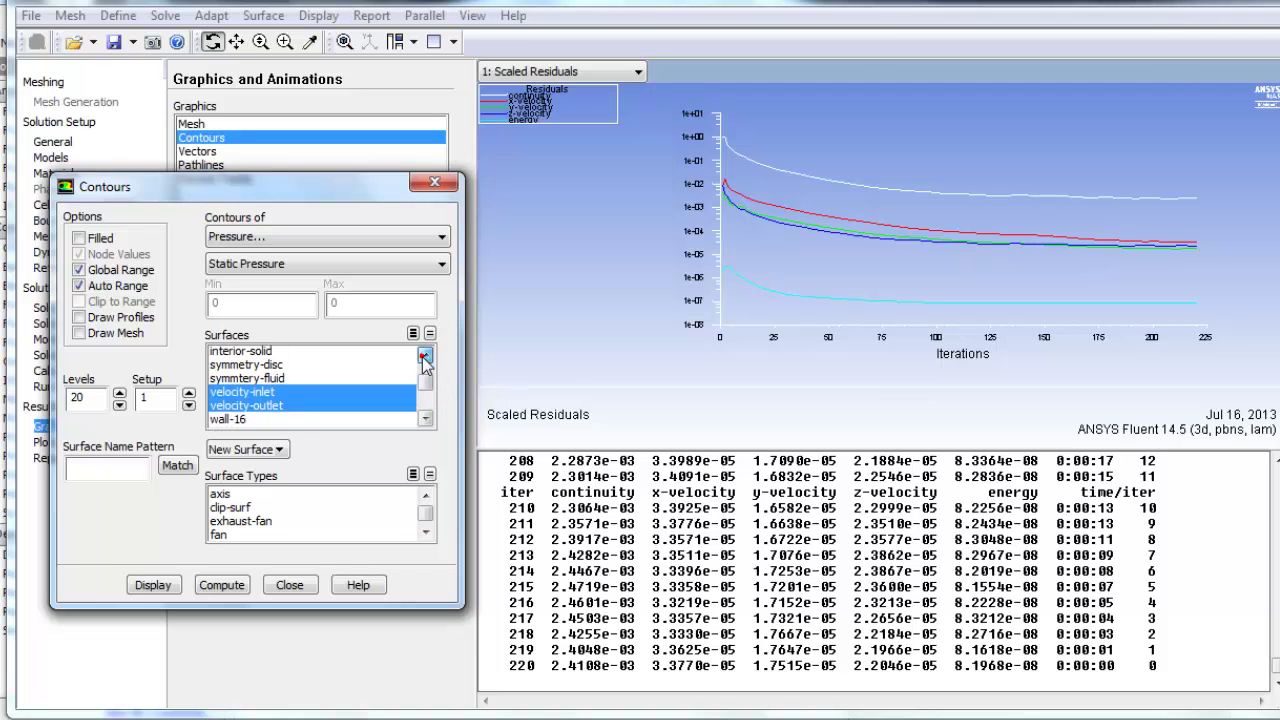
{"action": "left_click", "coordinate": [427, 354]}
{"action": "left_click", "coordinate": [427, 354]}
{"action": "left_click", "coordinate": [258, 395]}
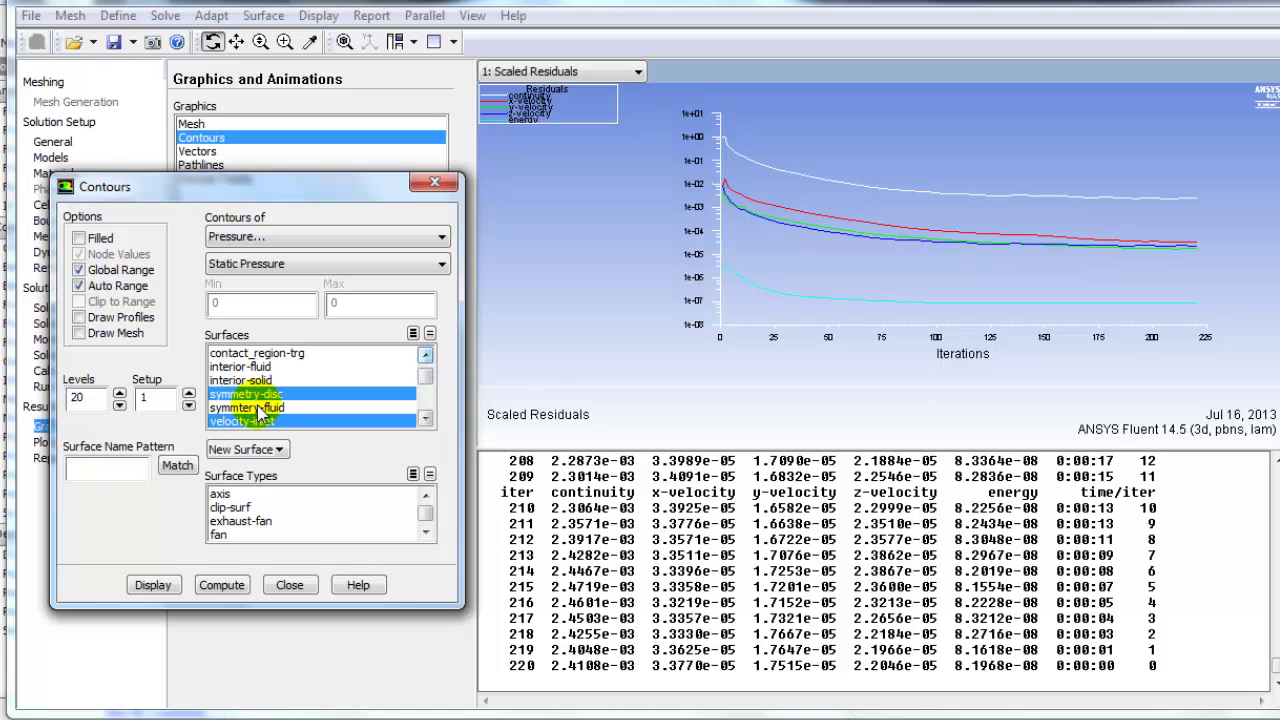
{"action": "left_click", "coordinate": [260, 408]}
{"action": "left_click", "coordinate": [155, 586]}
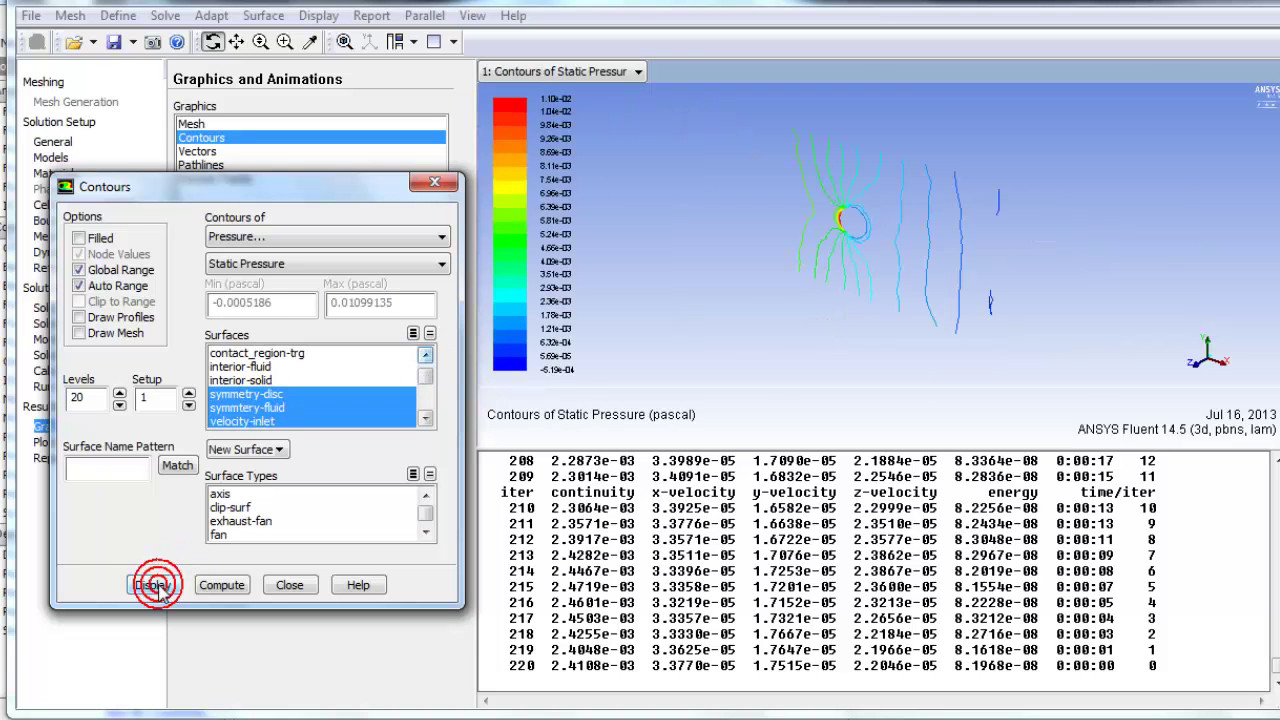
Display the static pressure as filled contours and view them straight along the Z axis.
{"action": "left_click", "coordinate": [79, 238]}
{"action": "left_click", "coordinate": [152, 585]}
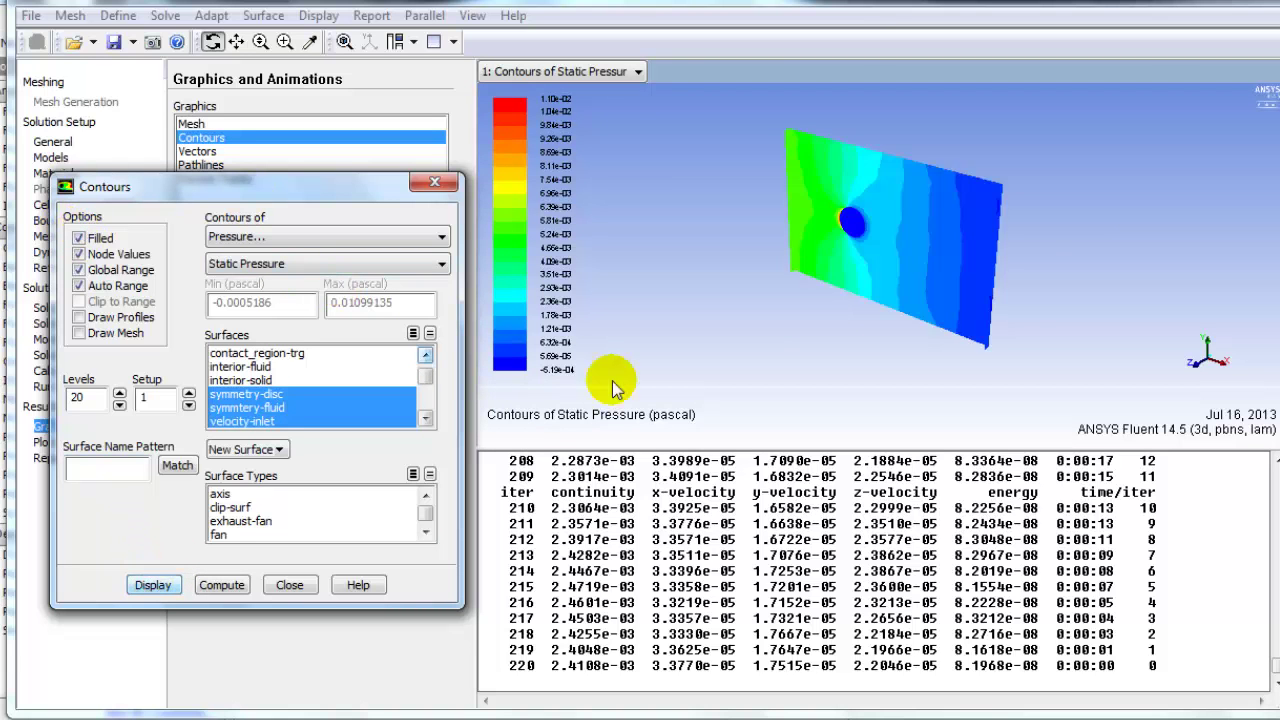
{"action": "mouse_move", "coordinate": [925, 240]}
{"action": "left_mouse_down"}
{"action": "mouse_move", "coordinate": [988, 190]}
{"action": "mouse_move", "coordinate": [1011, 190]}
{"action": "left_mouse_up"}
{"action": "left_click_drag", "start_coordinate": [884, 265], "coordinate": [896, 295]}
{"action": "left_click_drag", "start_coordinate": [1140, 305], "coordinate": [1098, 300]}
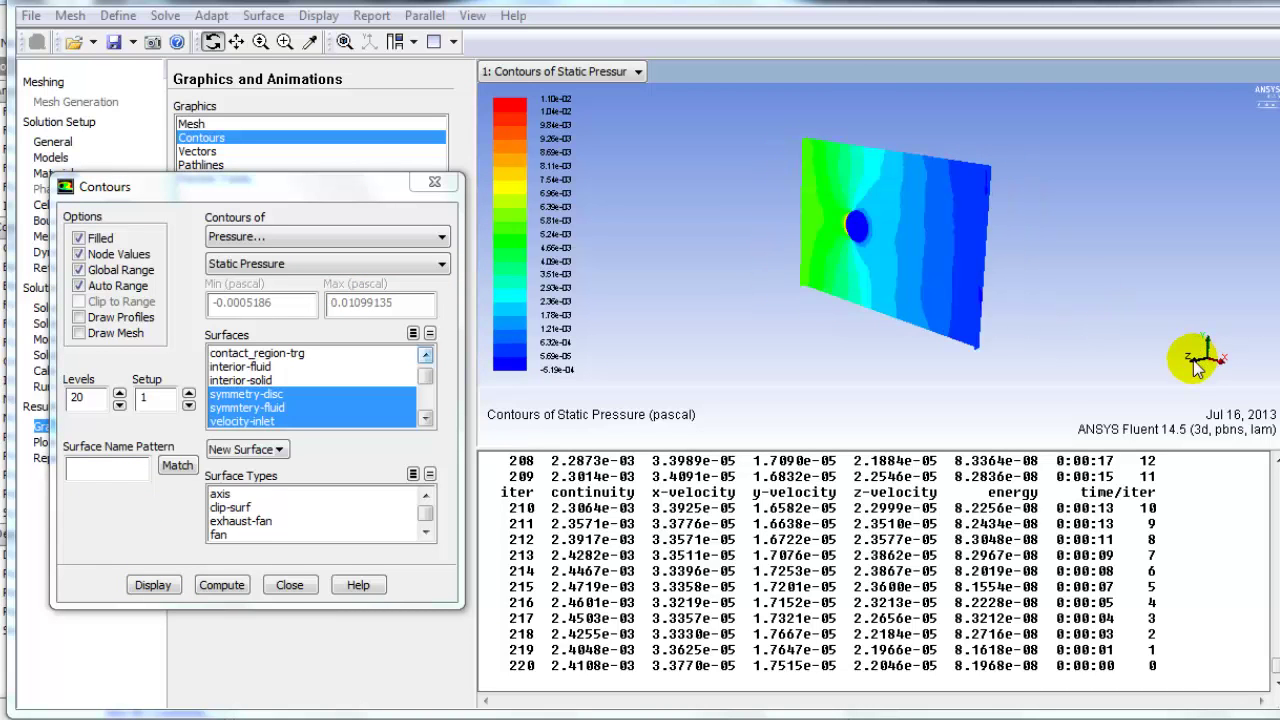
{"action": "left_click", "coordinate": [1193, 358]}
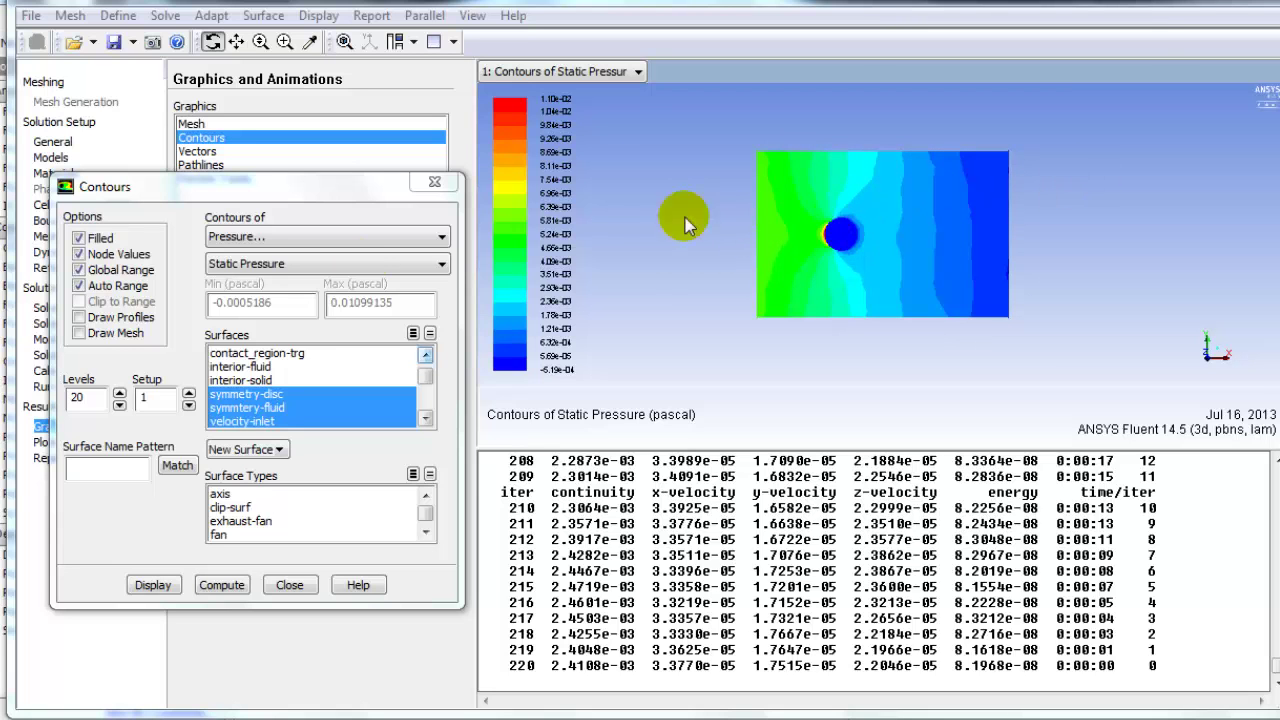
Display filled contours of velocity magnitude on the selected surfaces and examine the flow around the disc.
{"action": "left_click", "coordinate": [230, 237]}
{"action": "left_click", "coordinate": [231, 275]}
{"action": "left_click", "coordinate": [153, 585]}
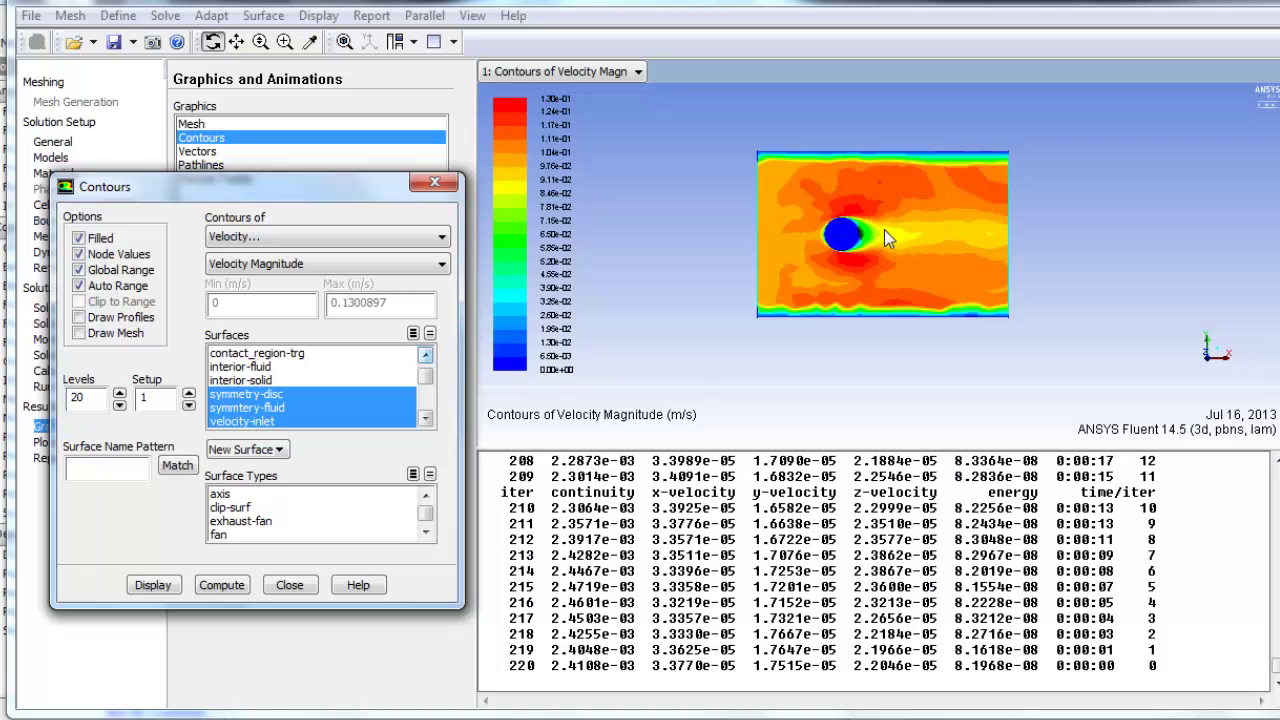
{"action": "middle_click_drag", "start_coordinate": [786, 147], "coordinate": [969, 307]}
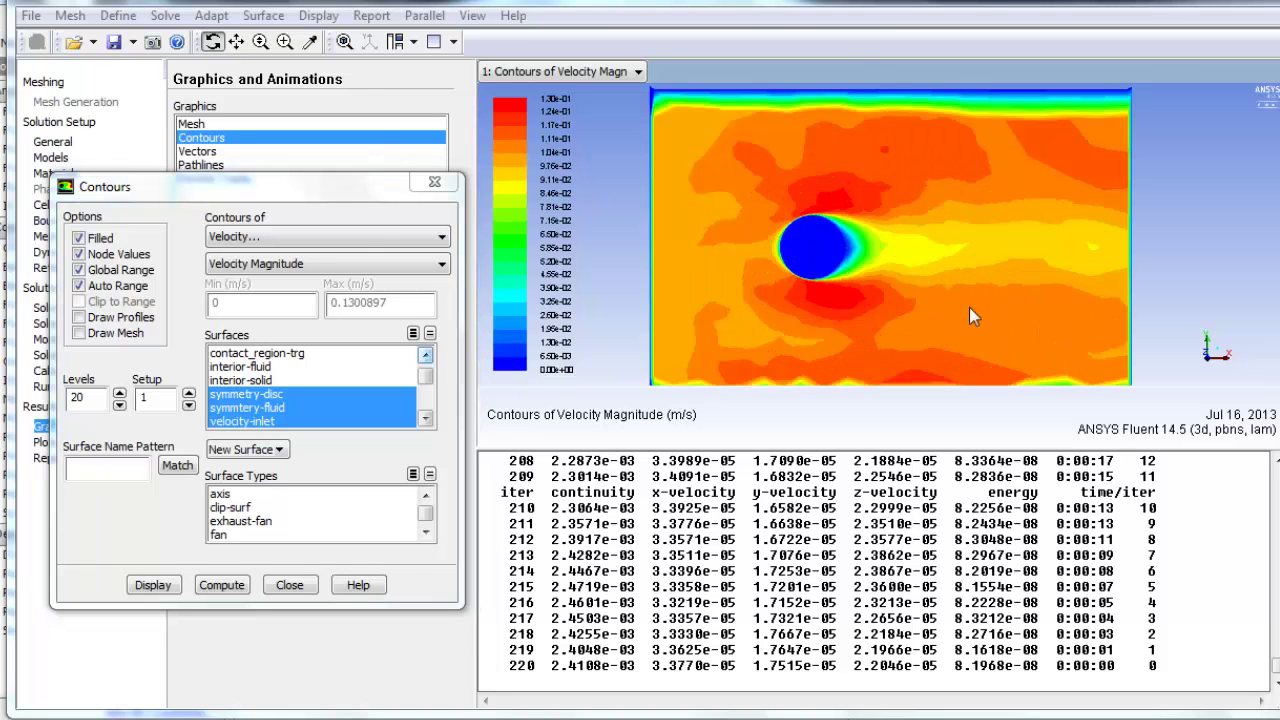
Display the velocity magnitude contours without node values for comparison, and restore node values.
{"action": "left_click", "coordinate": [79, 254]}
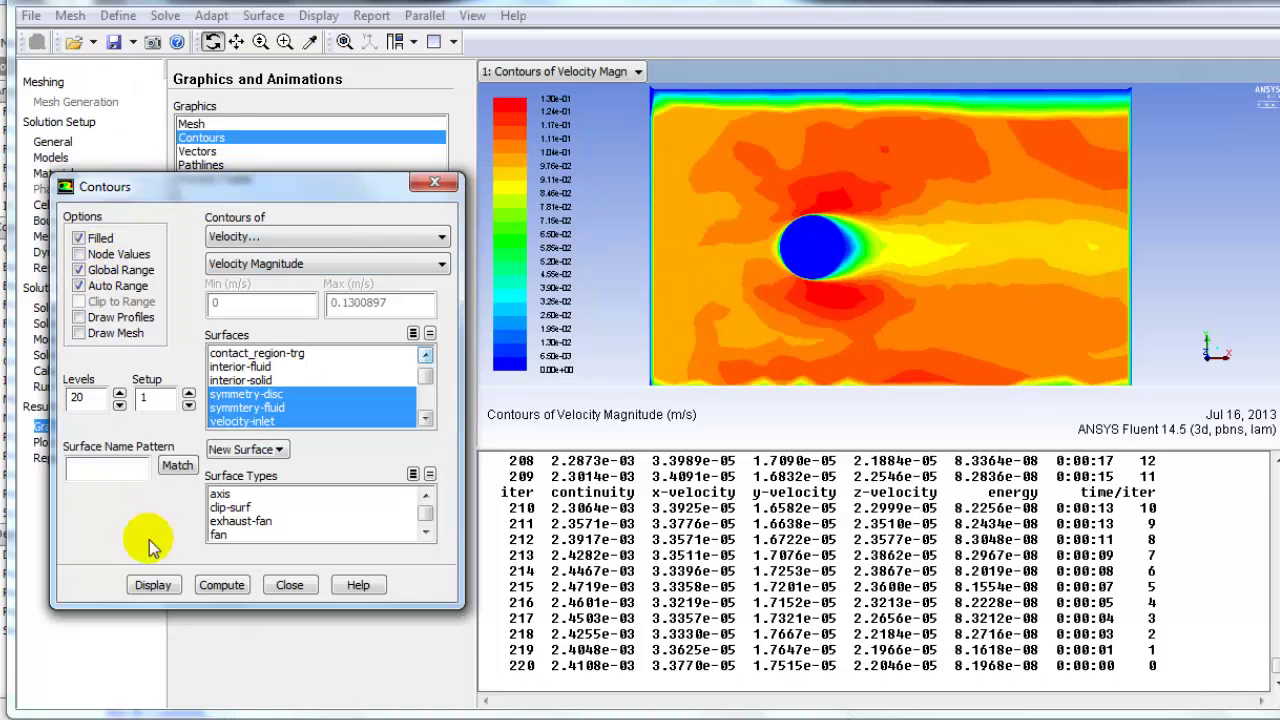
{"action": "left_click", "coordinate": [153, 585]}
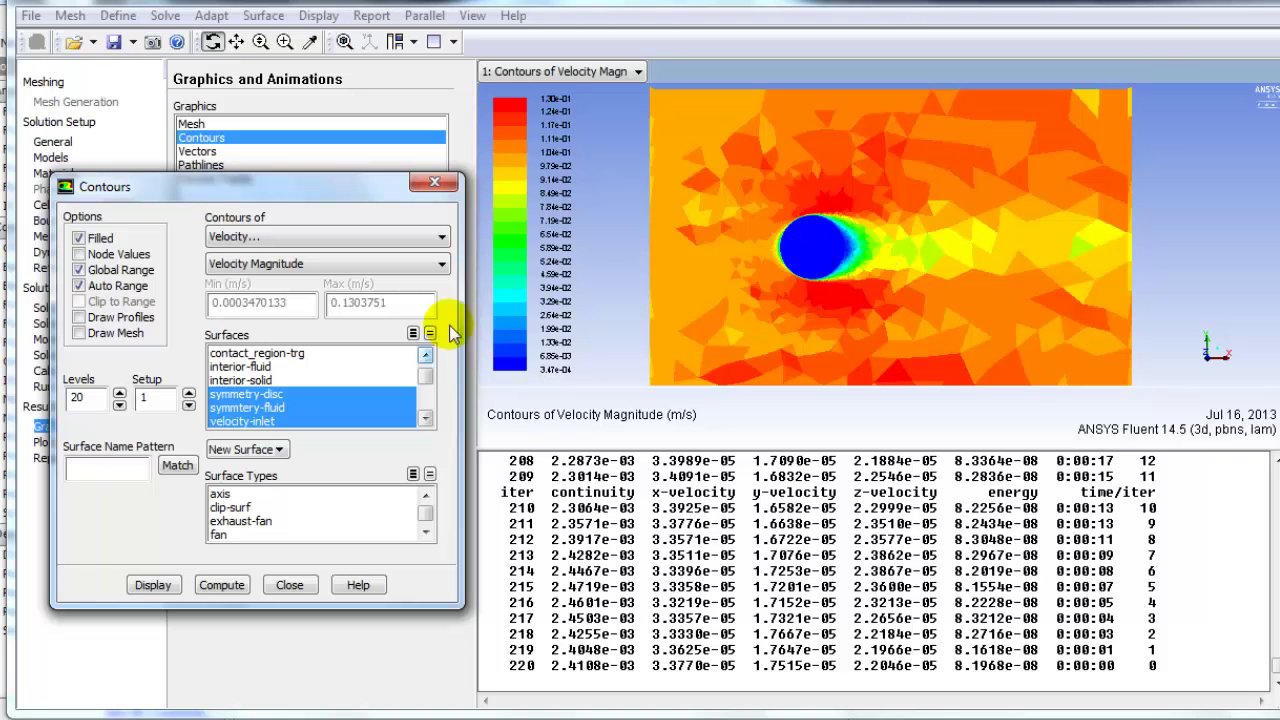
{"action": "left_click", "coordinate": [78, 254]}
{"action": "left_click", "coordinate": [155, 583]}
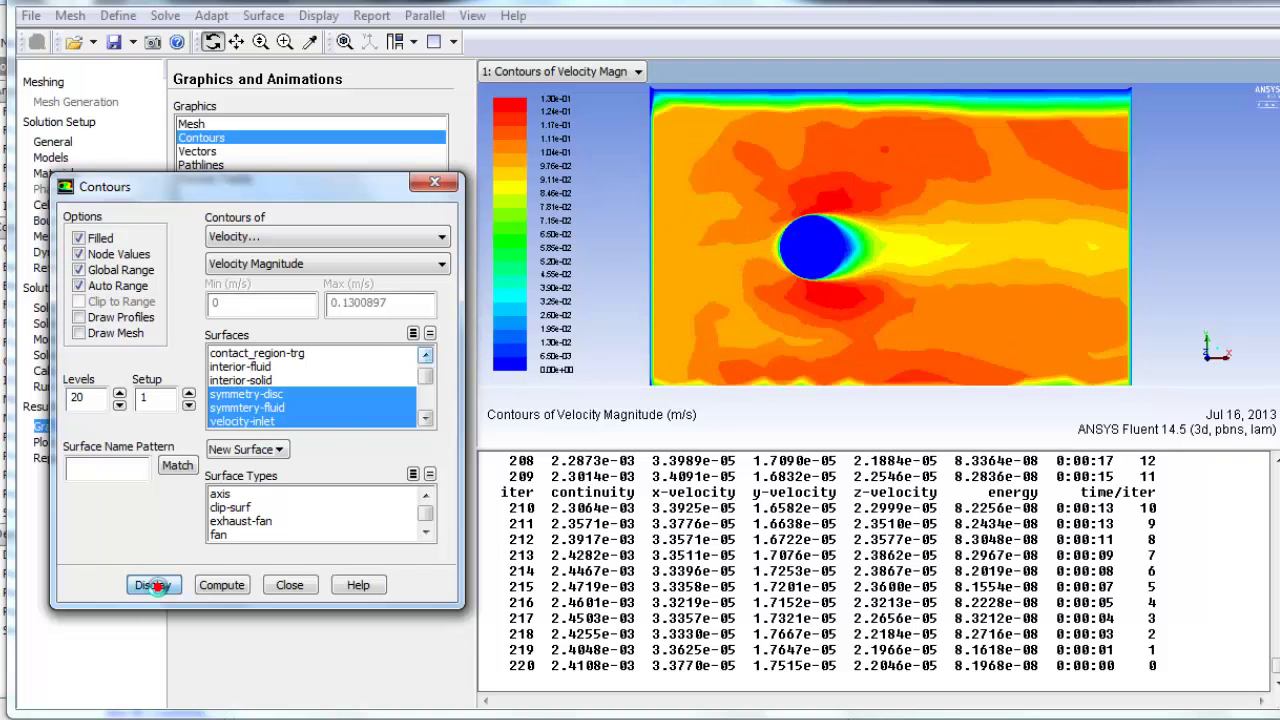
Display filled contours of static temperature on the selected surfaces and inspect the disc and its wake from different angles.
{"action": "left_click", "coordinate": [442, 238]}
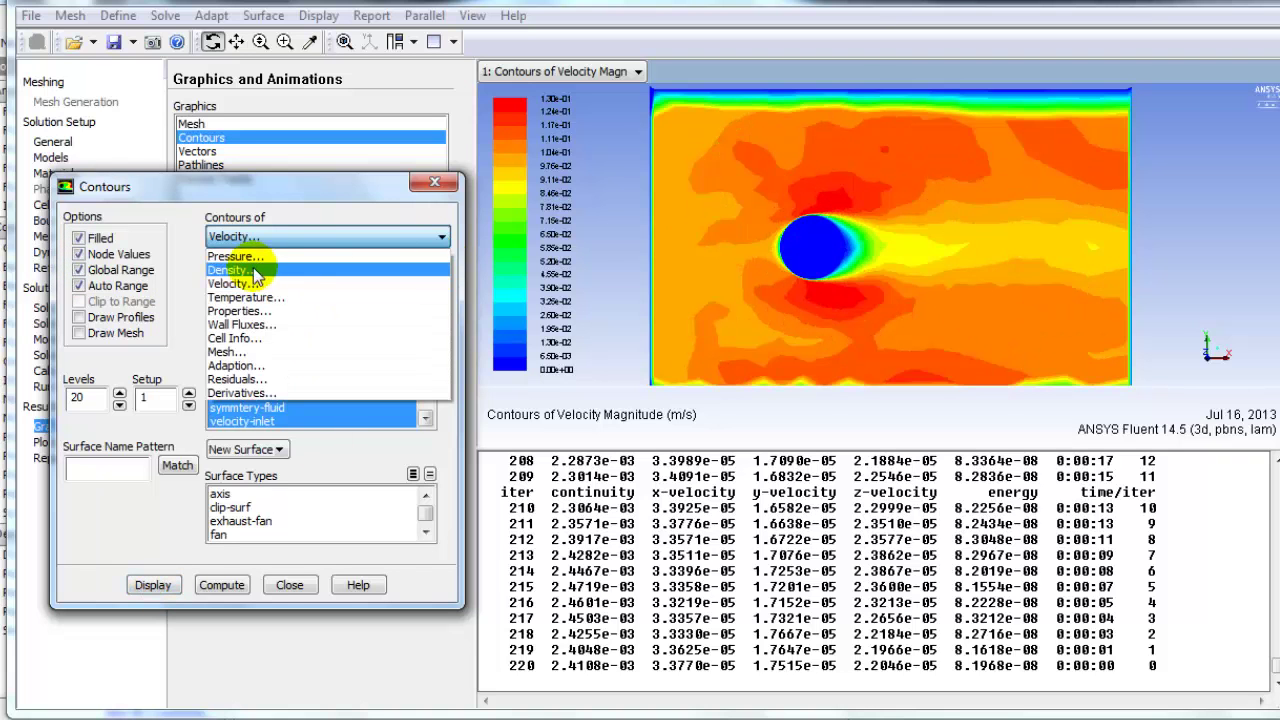
{"action": "left_click", "coordinate": [245, 297]}
{"action": "left_click", "coordinate": [148, 583]}
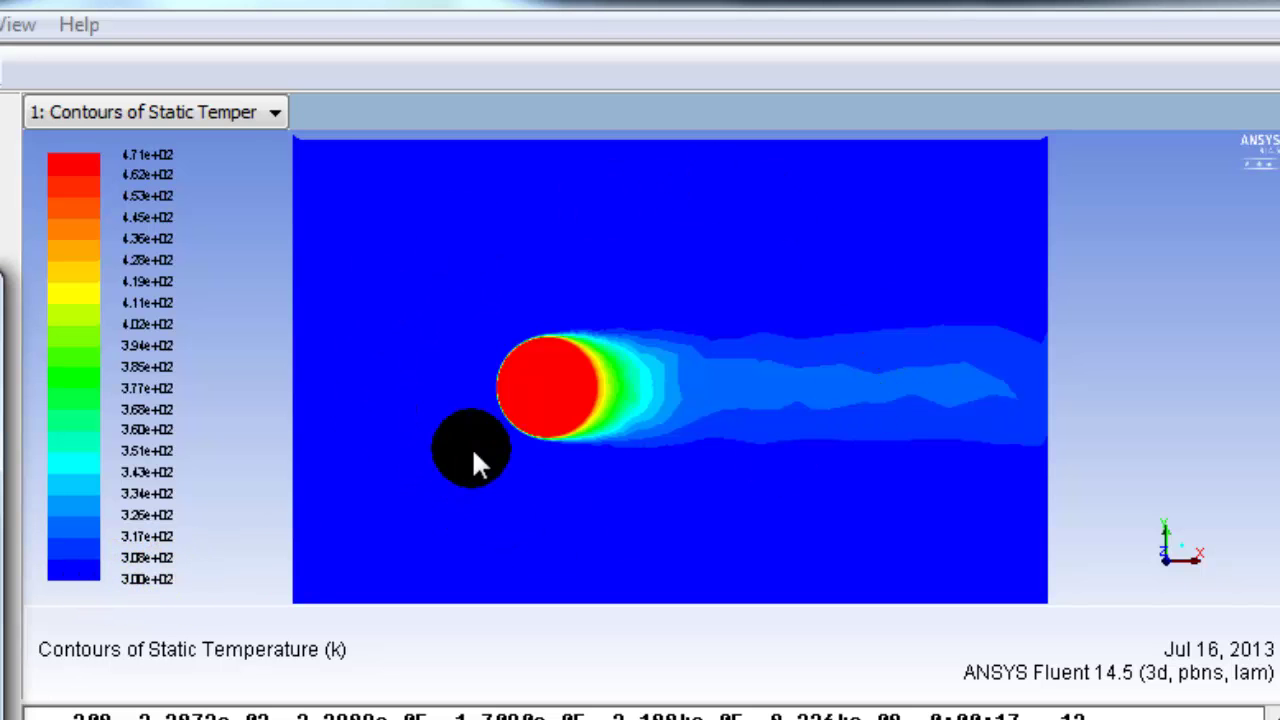
{"action": "left_click_drag", "start_coordinate": [651, 466], "coordinate": [526, 447]}
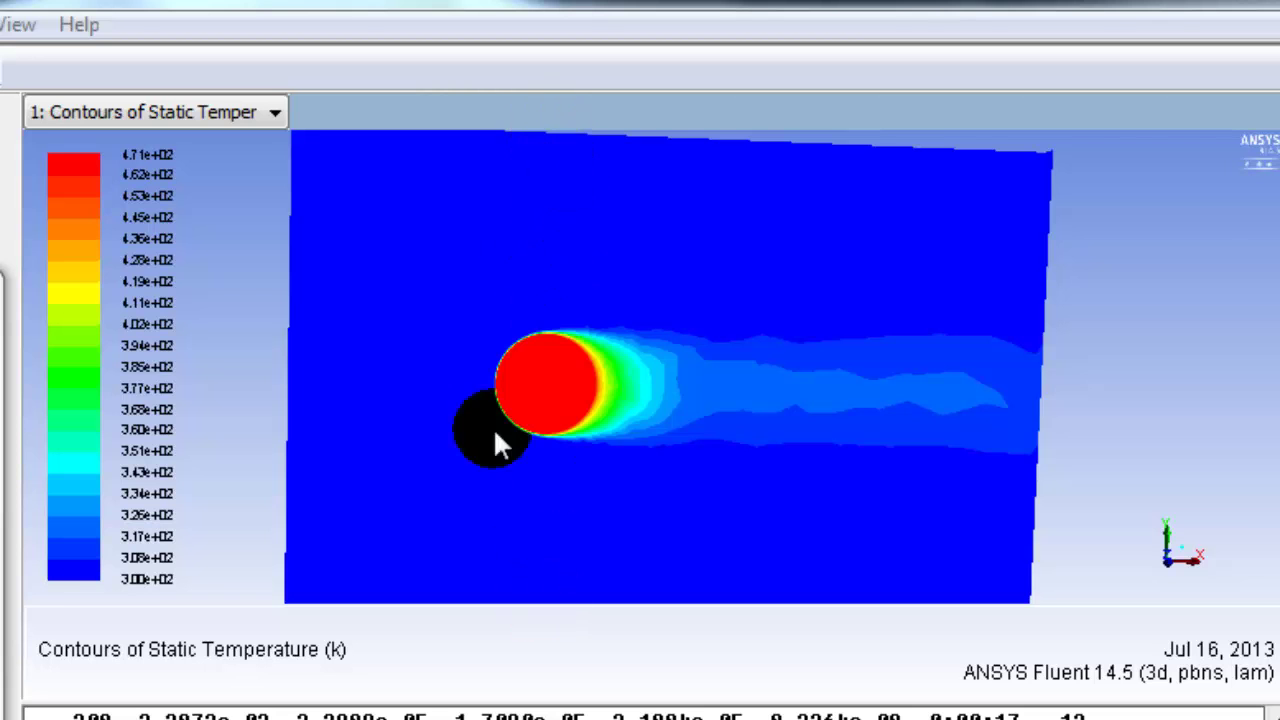
{"action": "left_click_drag", "start_coordinate": [444, 310], "coordinate": [414, 226]}
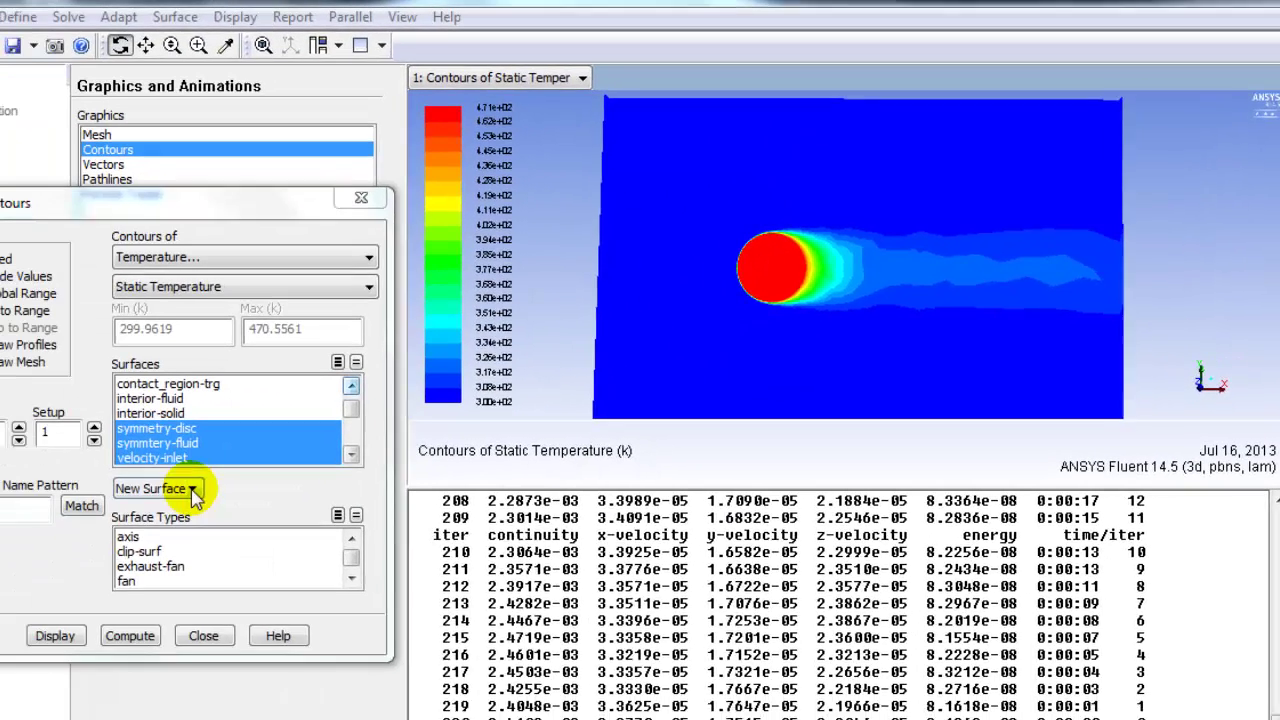
Start a new plane surface from the contours setup and set its x0, x1 and x2 coordinates to 0 cm.
{"action": "left_click", "coordinate": [246, 465]}
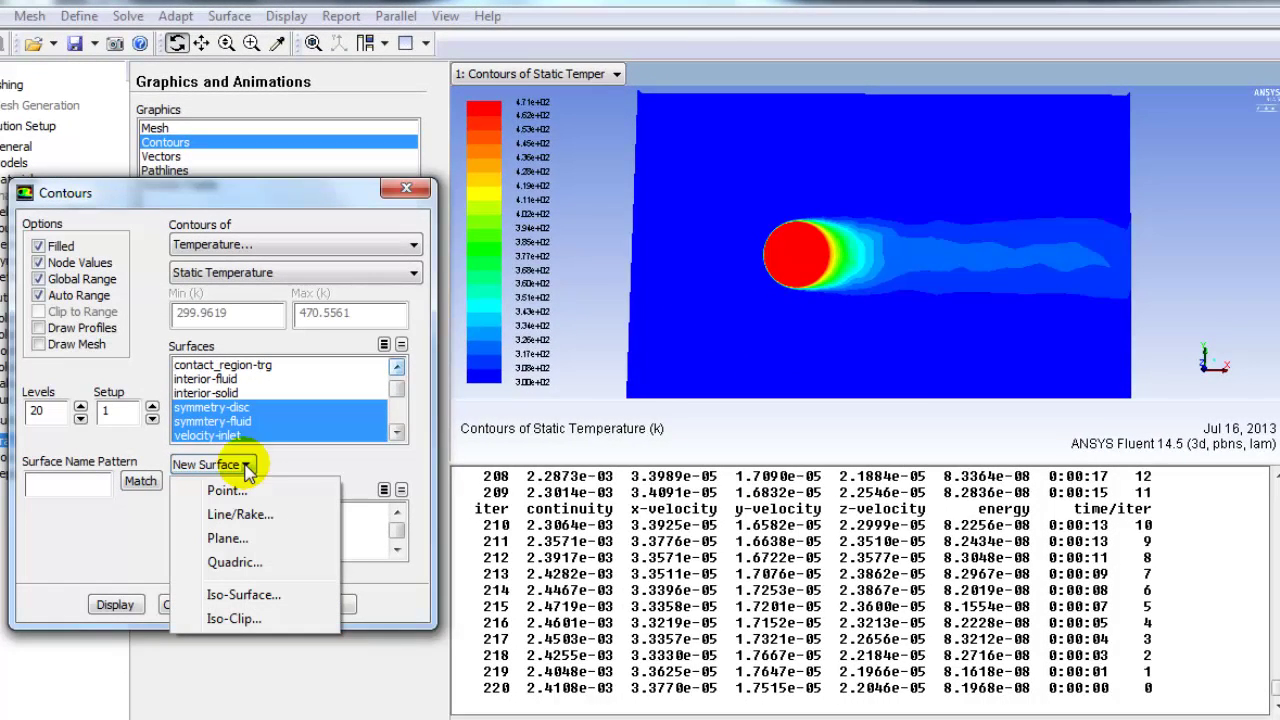
{"action": "left_click", "coordinate": [228, 538]}
{"action": "left_click_drag", "start_coordinate": [543, 134], "coordinate": [291, 160]}
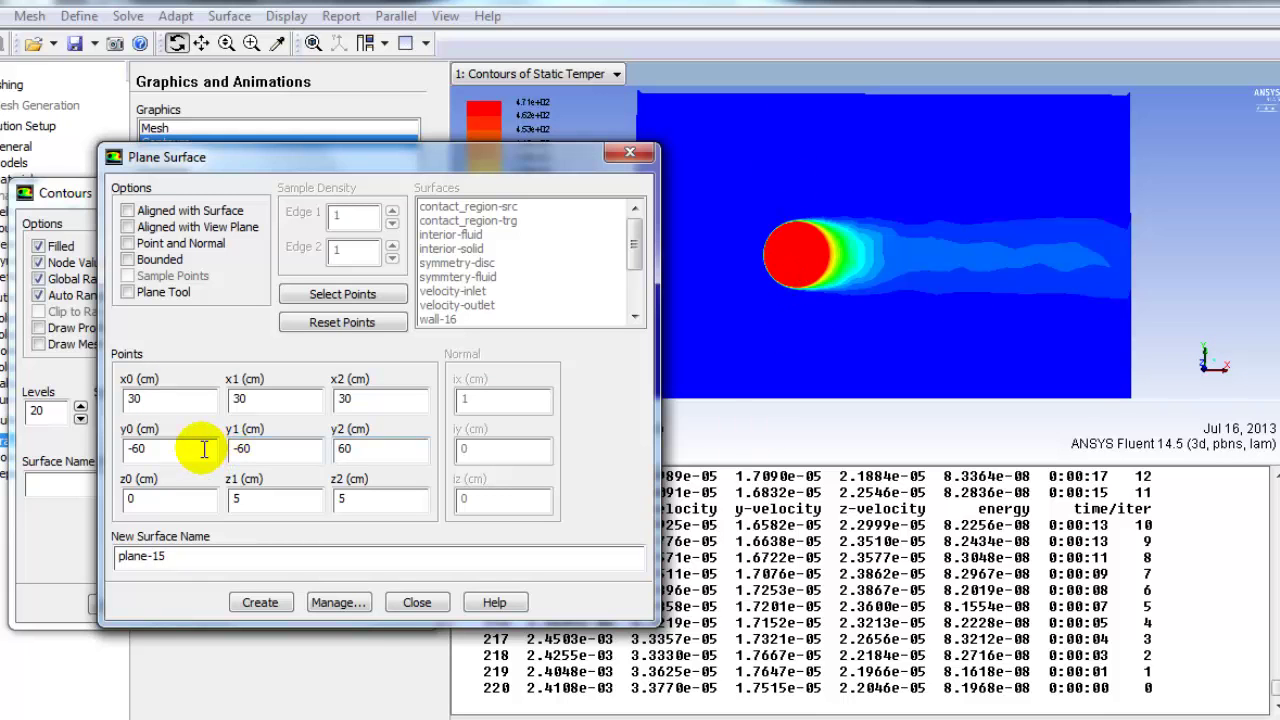
{"action": "left_click", "coordinate": [166, 399]}
{"action": "left_click_drag", "start_coordinate": [166, 399], "coordinate": [99, 395]}
{"action": "type", "text": "0"}
{"action": "double_click", "coordinate": [257, 399]}
{"action": "type", "text": "0"}
{"action": "double_click", "coordinate": [399, 400]}
{"action": "type", "text": "0"}
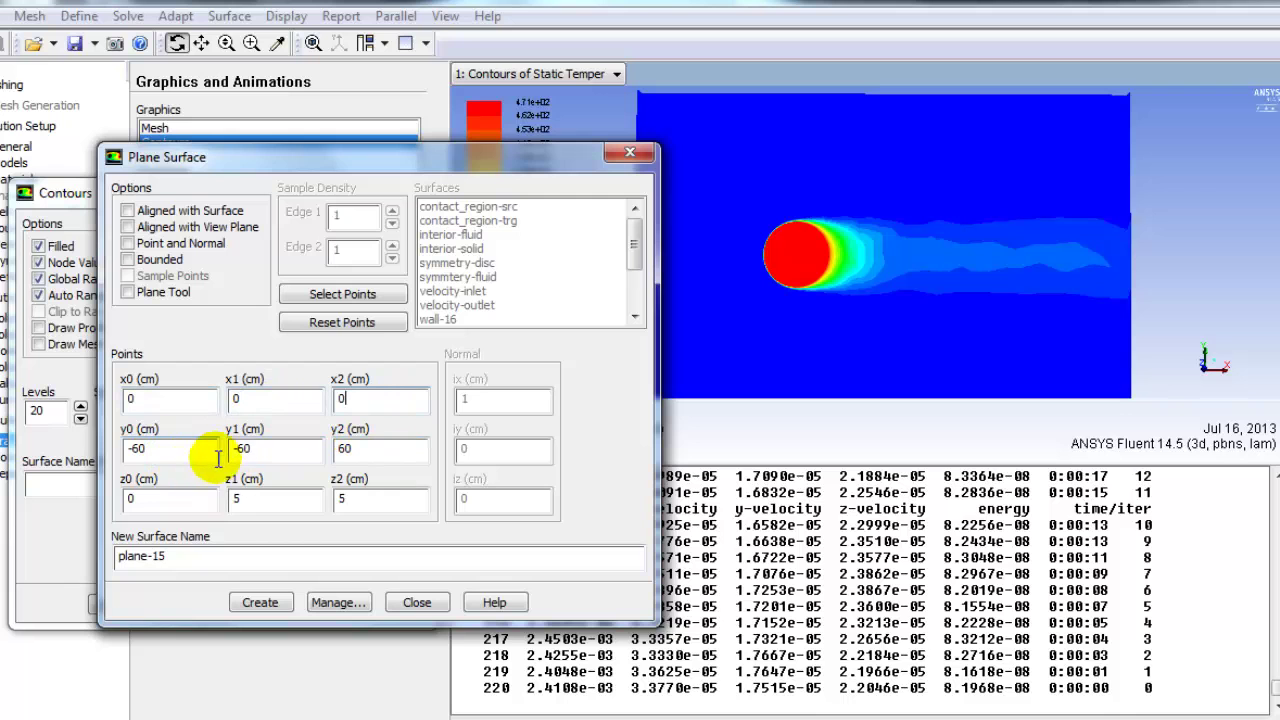
Set the plane's y1 coordinate to -550 cm and create the plane surface.
{"action": "left_click", "coordinate": [241, 449]}
{"action": "double_click", "coordinate": [242, 449]}
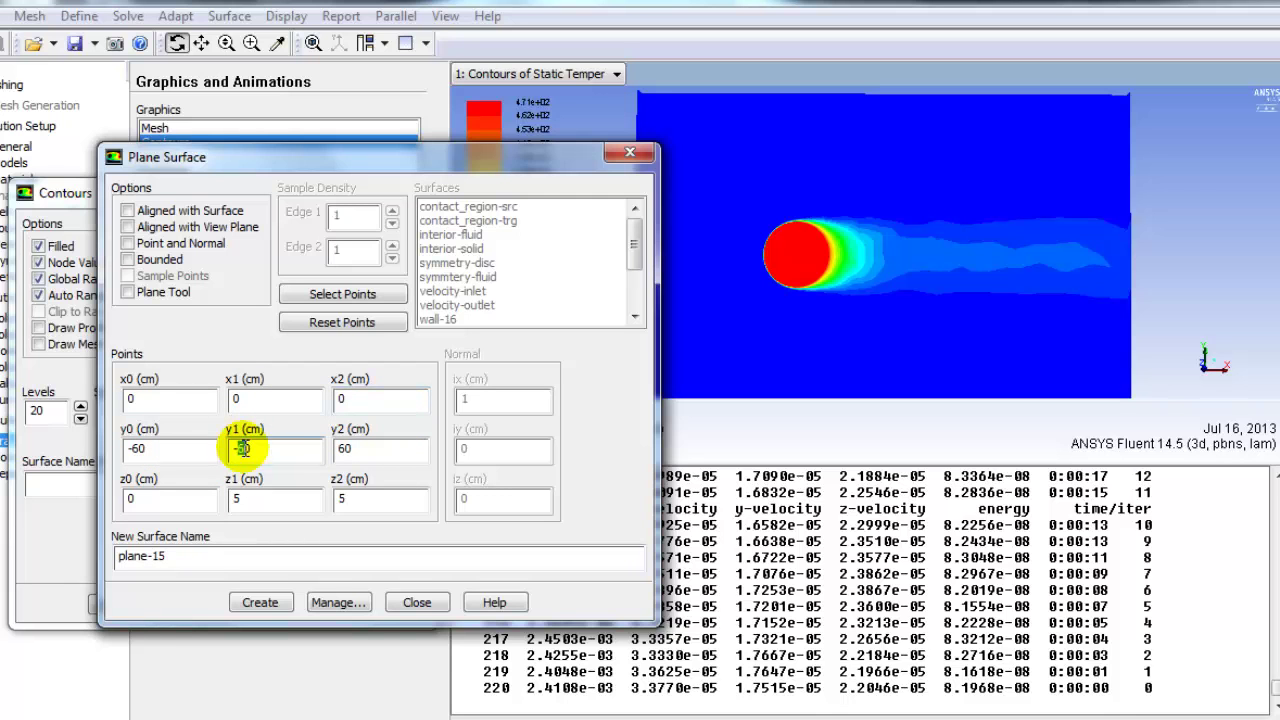
{"action": "type", "text": "-550"}
{"action": "left_click", "coordinate": [175, 556]}
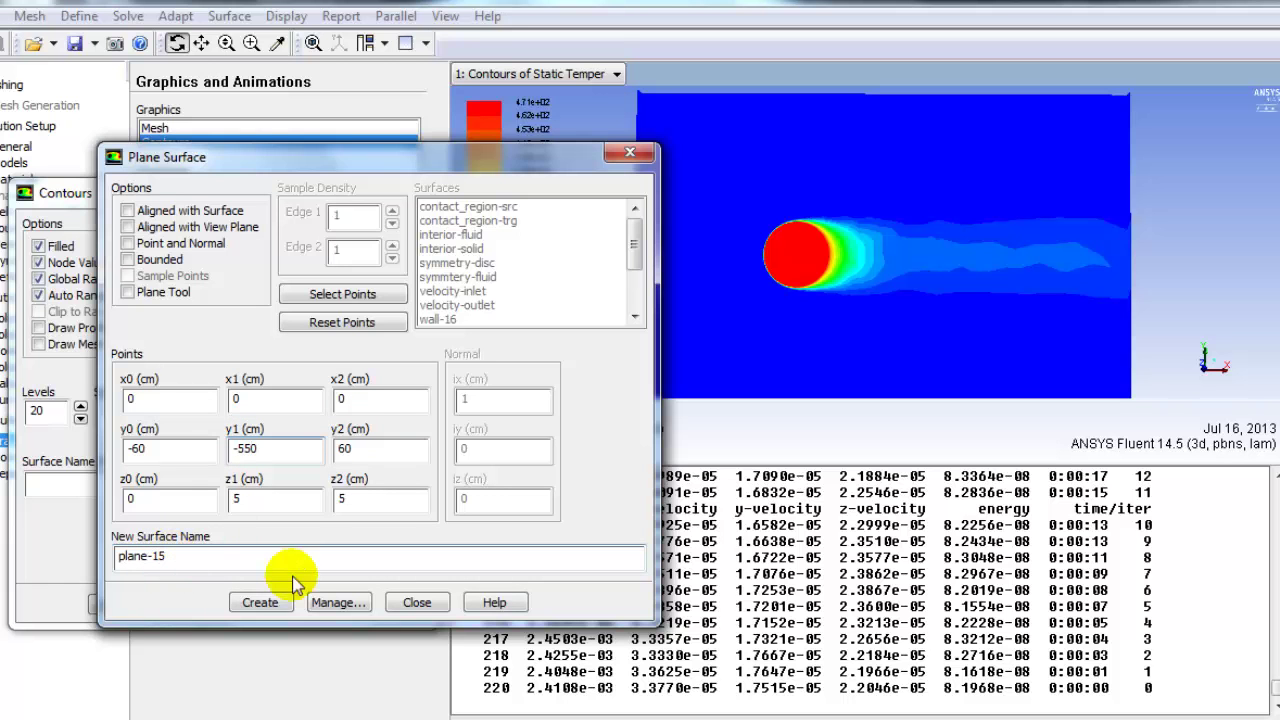
{"action": "left_click", "coordinate": [262, 603]}
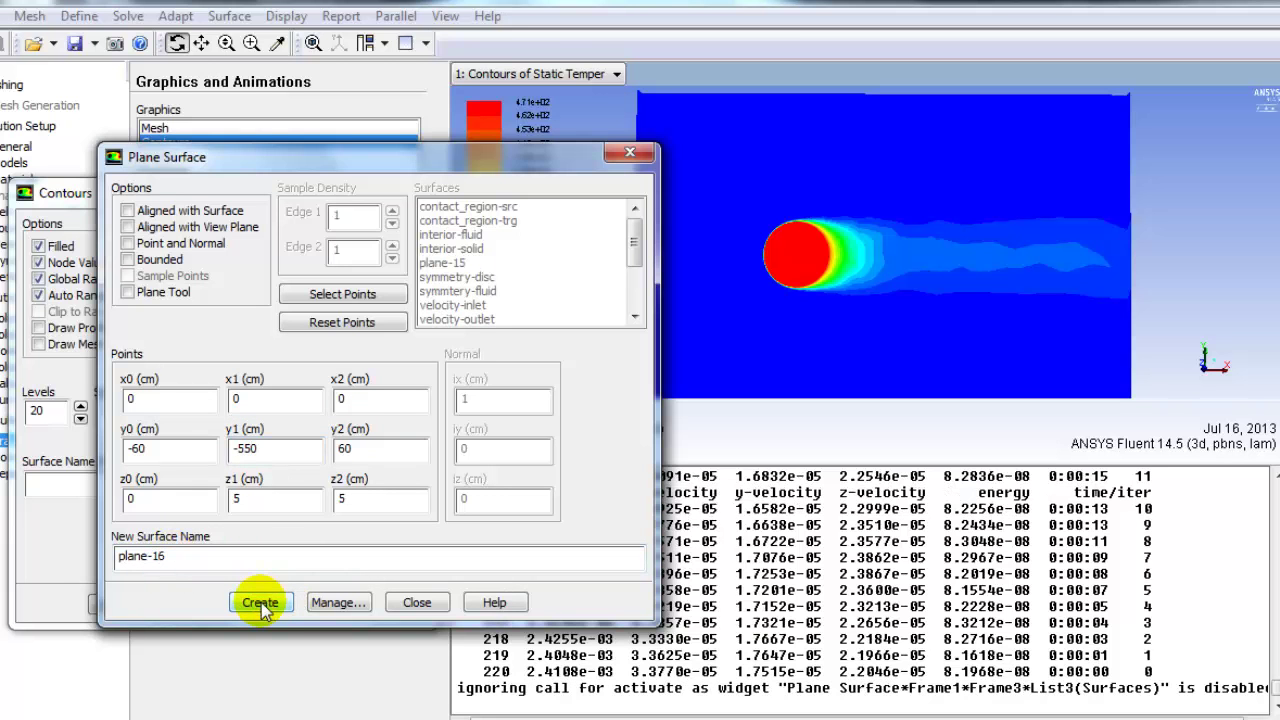
Add plane-15 to the surfaces of the static temperature contours, display them and inspect the cut through the disc.
{"action": "left_click_drag", "start_coordinate": [322, 159], "coordinate": [948, 424]}
{"action": "left_click", "coordinate": [200, 407]}
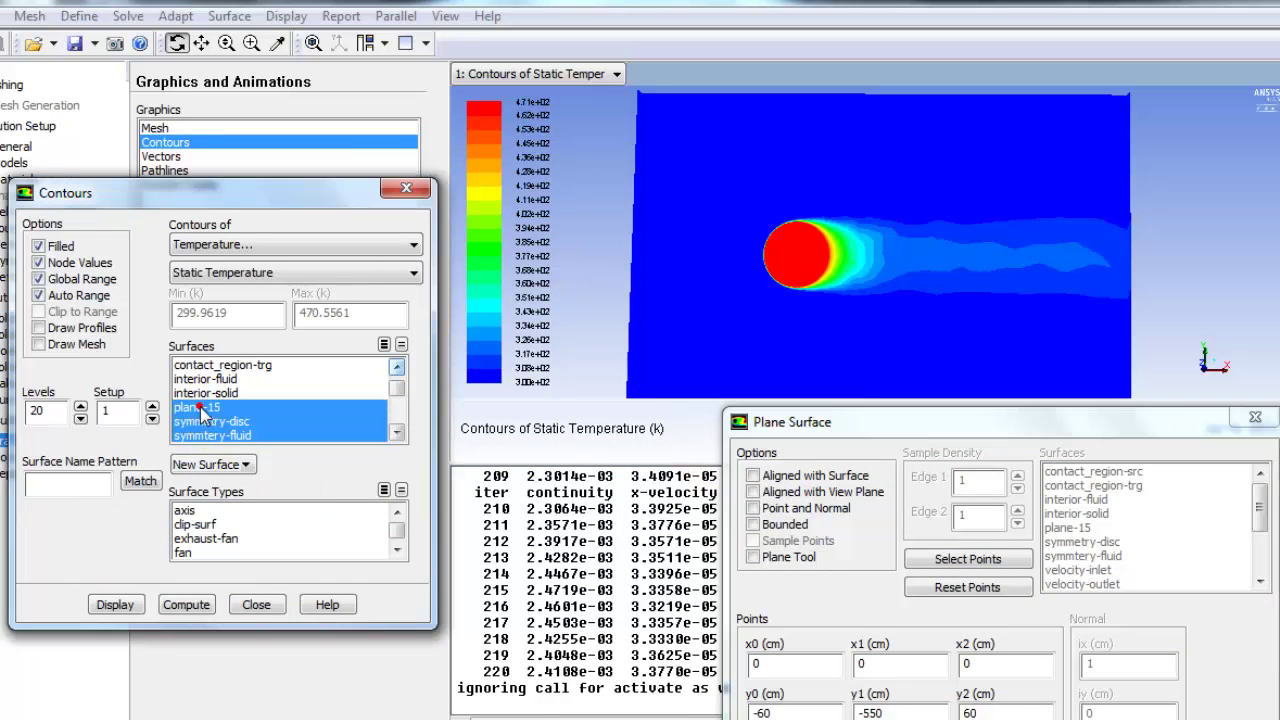
{"action": "left_click", "coordinate": [114, 604]}
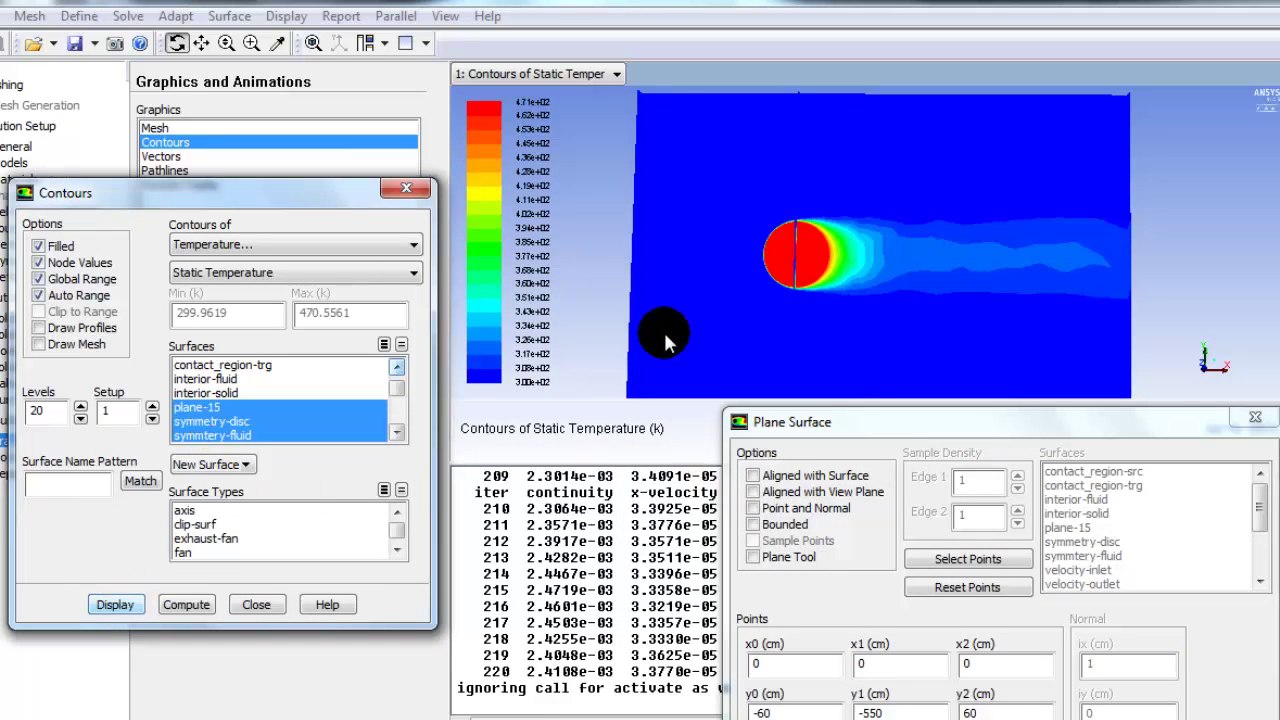
{"action": "left_click_drag", "start_coordinate": [851, 303], "coordinate": [671, 331]}
{"action": "left_click_drag", "start_coordinate": [797, 300], "coordinate": [826, 154]}
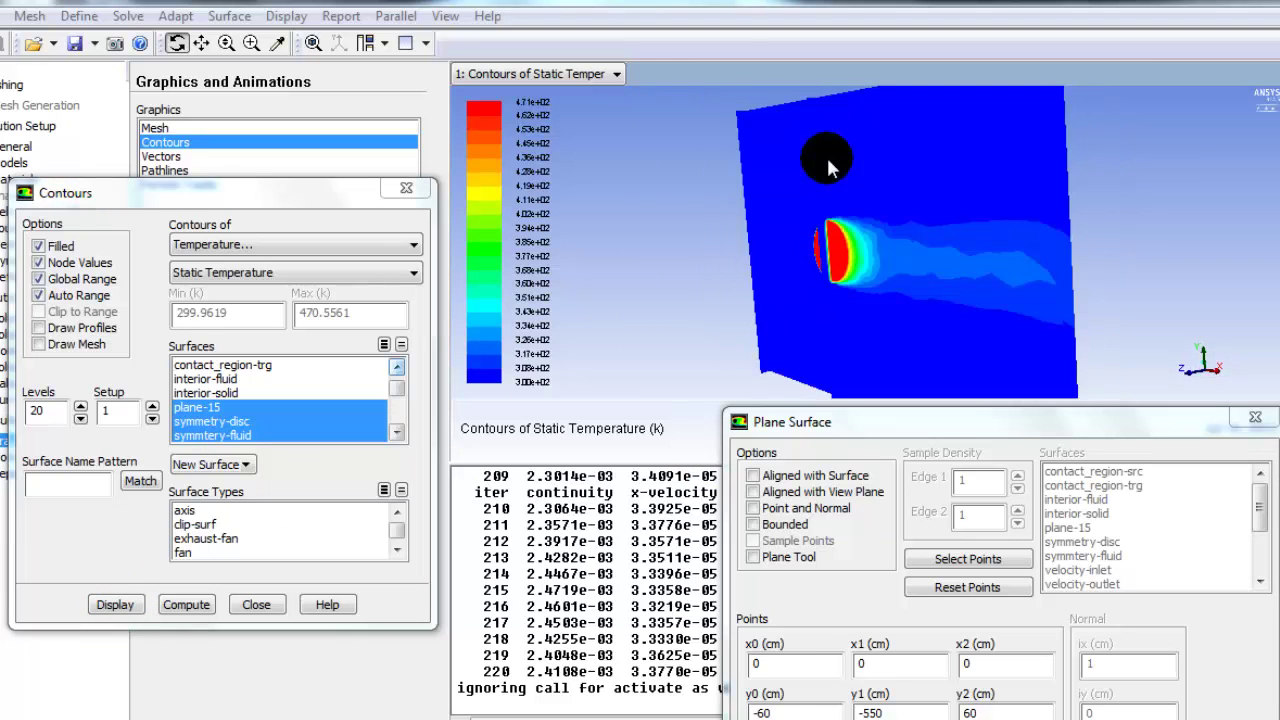
Display the static temperature contours on plane-15 only, viewed along the x axis, and examine the temperature layer beside the disc.
{"action": "left_click", "coordinate": [401, 345]}
{"action": "left_click", "coordinate": [213, 408]}
{"action": "left_click", "coordinate": [114, 604]}
{"action": "left_click_drag", "start_coordinate": [927, 423], "coordinate": [782, 463]}
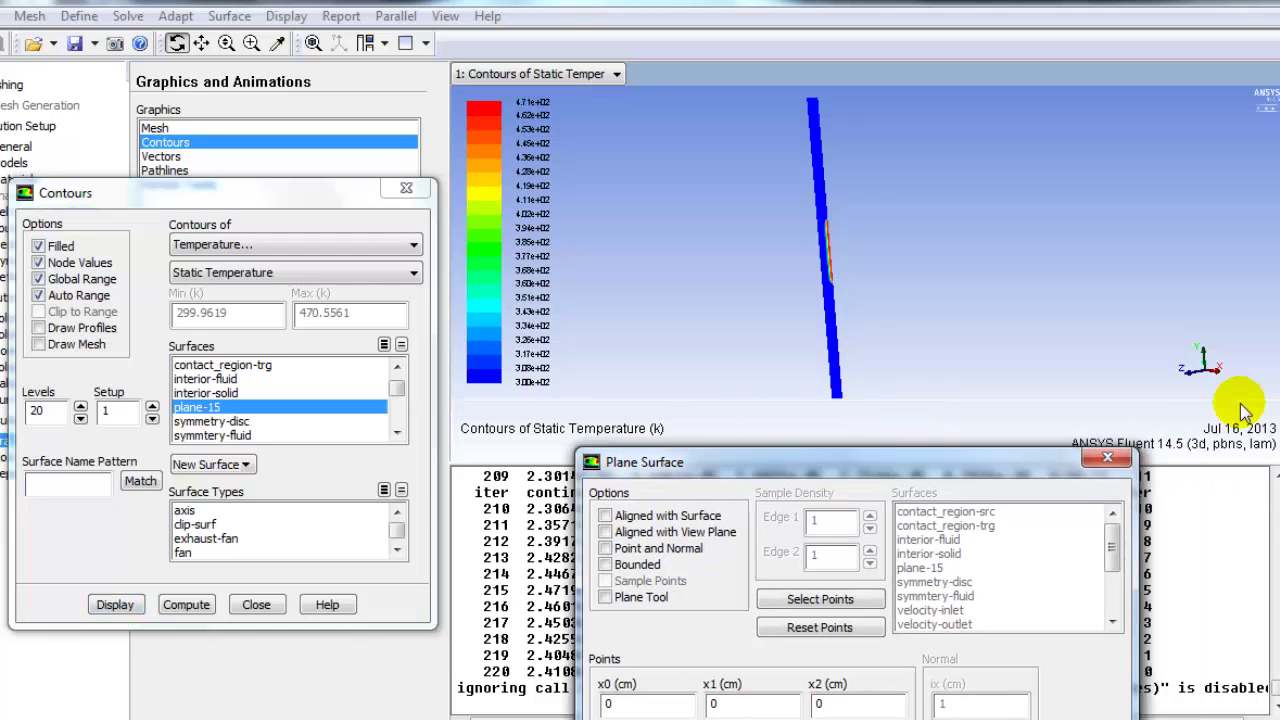
{"action": "left_click", "coordinate": [1215, 372]}
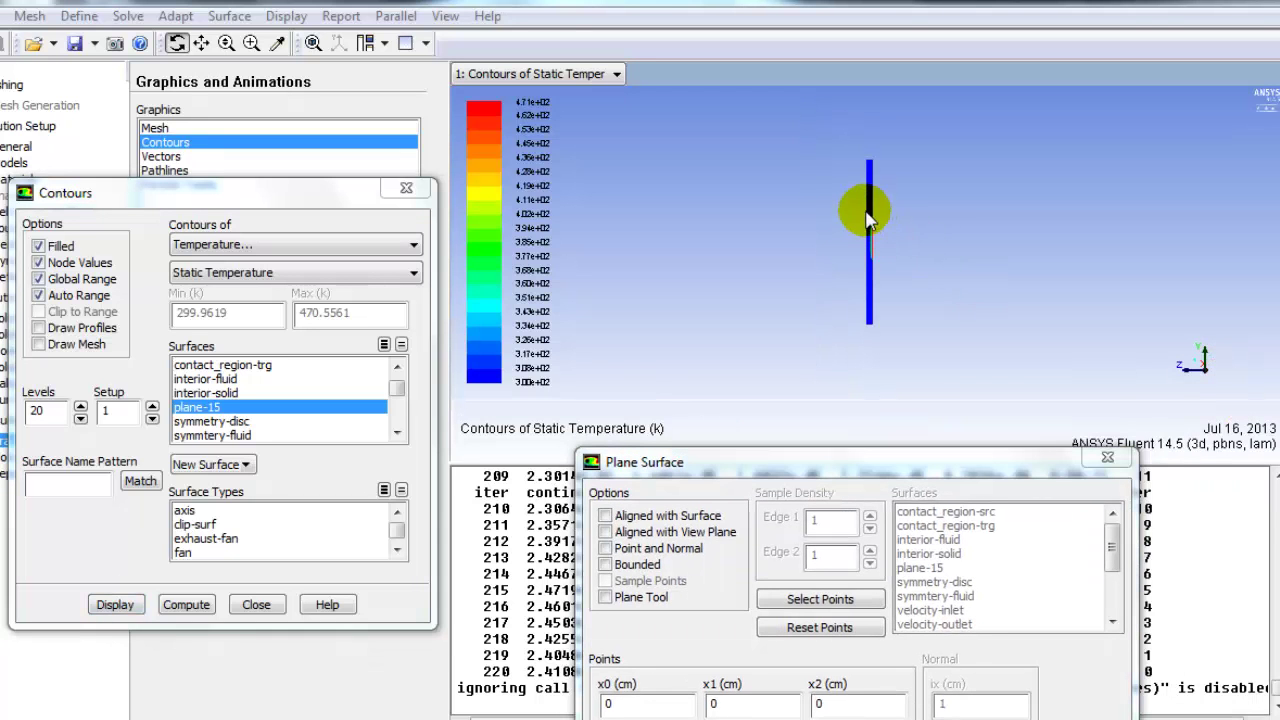
{"action": "middle_click_drag", "start_coordinate": [852, 203], "coordinate": [894, 262]}
{"action": "middle_click_drag", "start_coordinate": [826, 175], "coordinate": [924, 267]}
{"action": "middle_click_drag", "start_coordinate": [782, 159], "coordinate": [923, 291]}
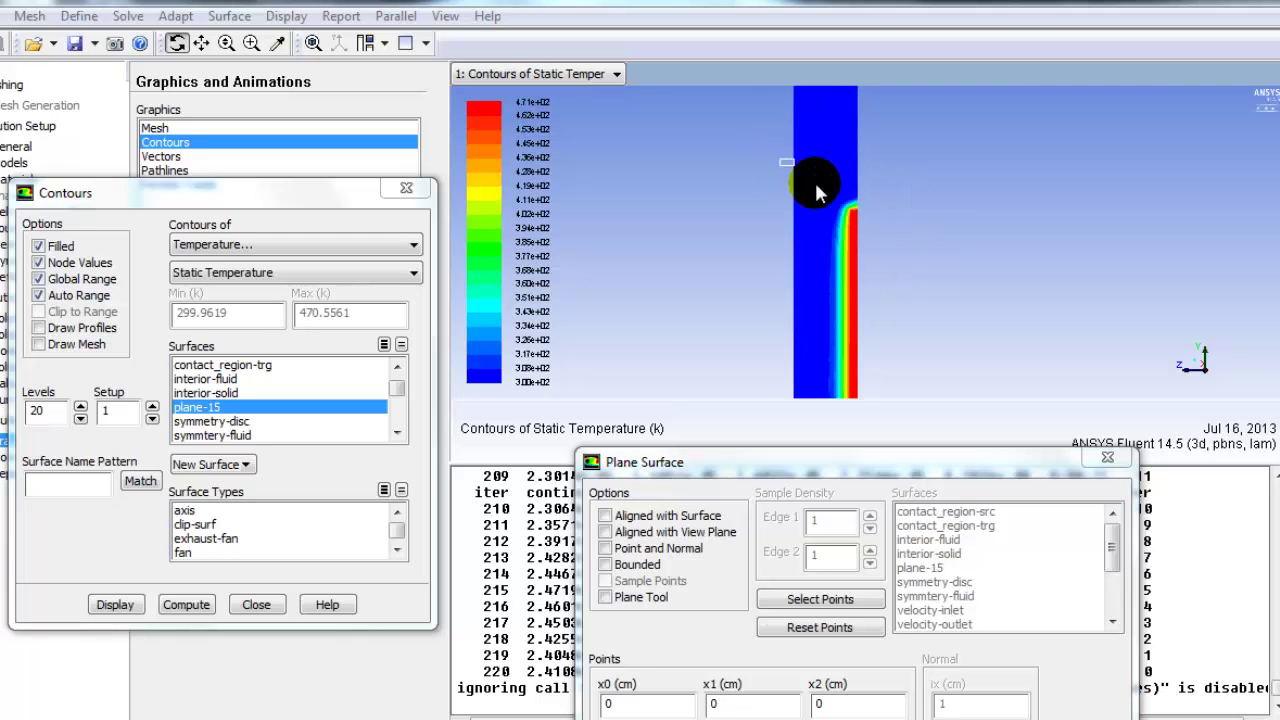
{"action": "middle_click_drag", "start_coordinate": [657, 206], "coordinate": [789, 336]}
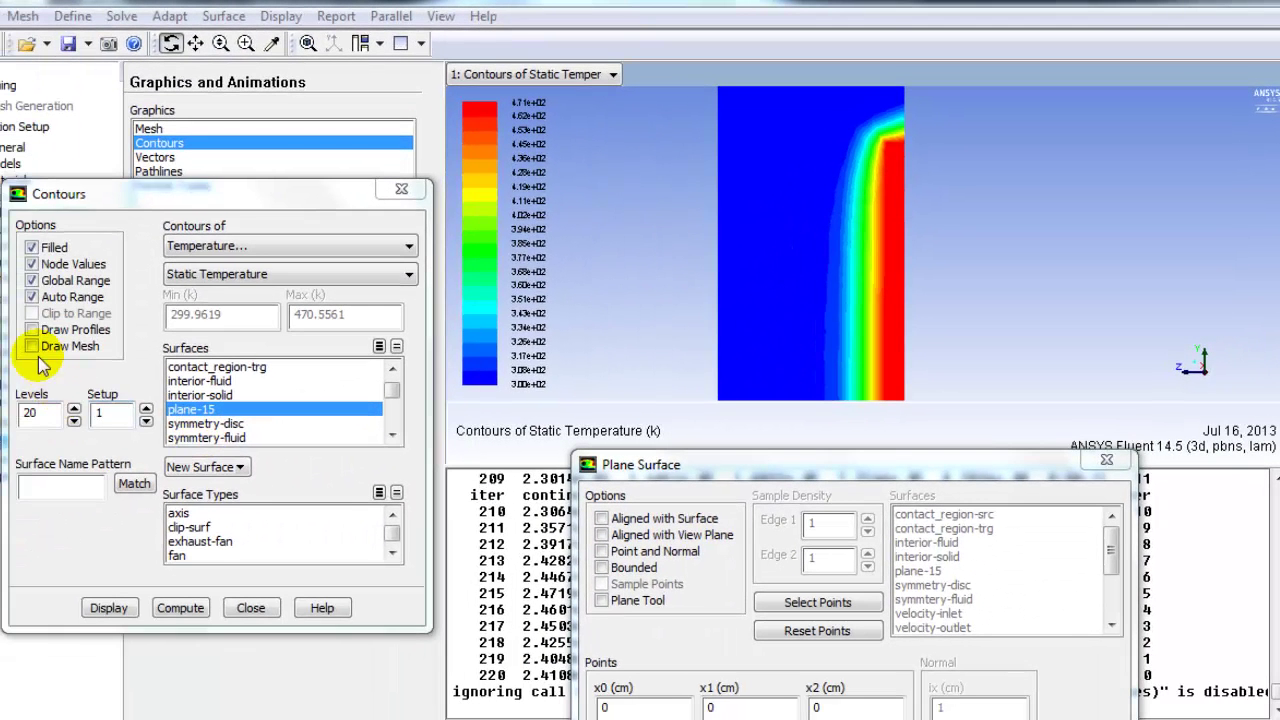
Overlay only plane-15's mesh edges on the temperature contours and examine the cells near the disc wall.
{"action": "left_click", "coordinate": [32, 346]}
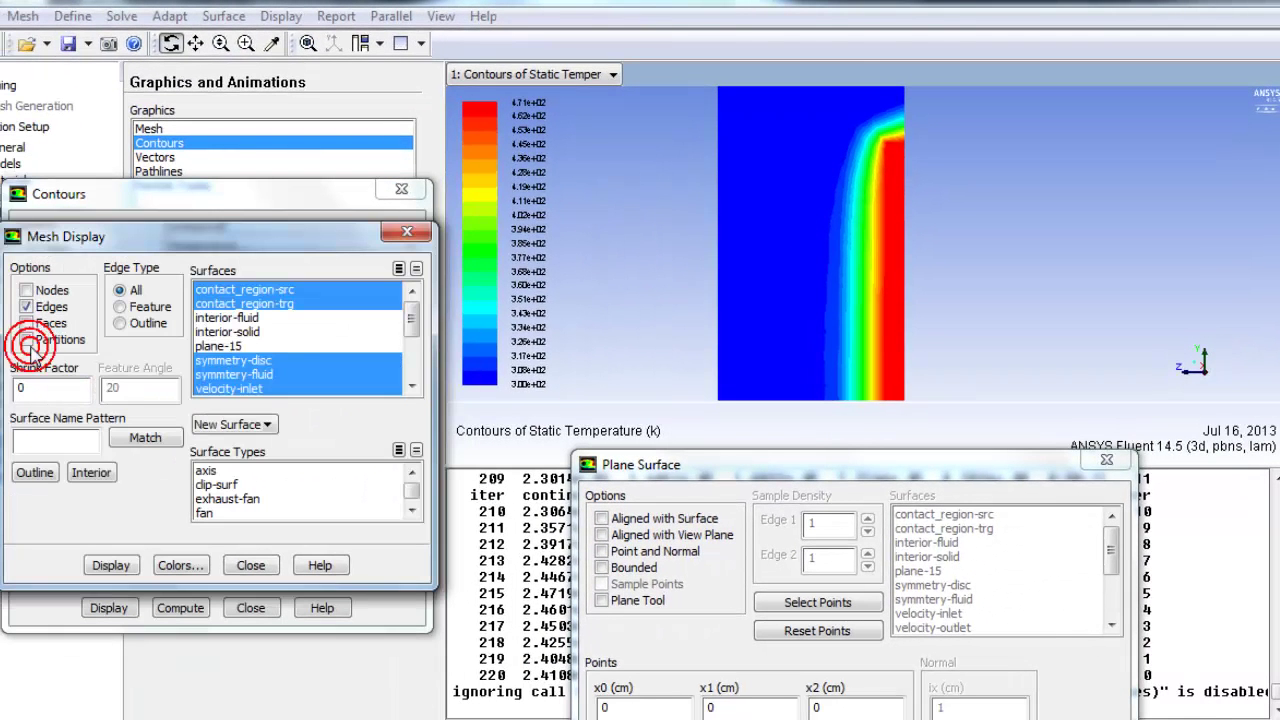
{"action": "left_click", "coordinate": [416, 270]}
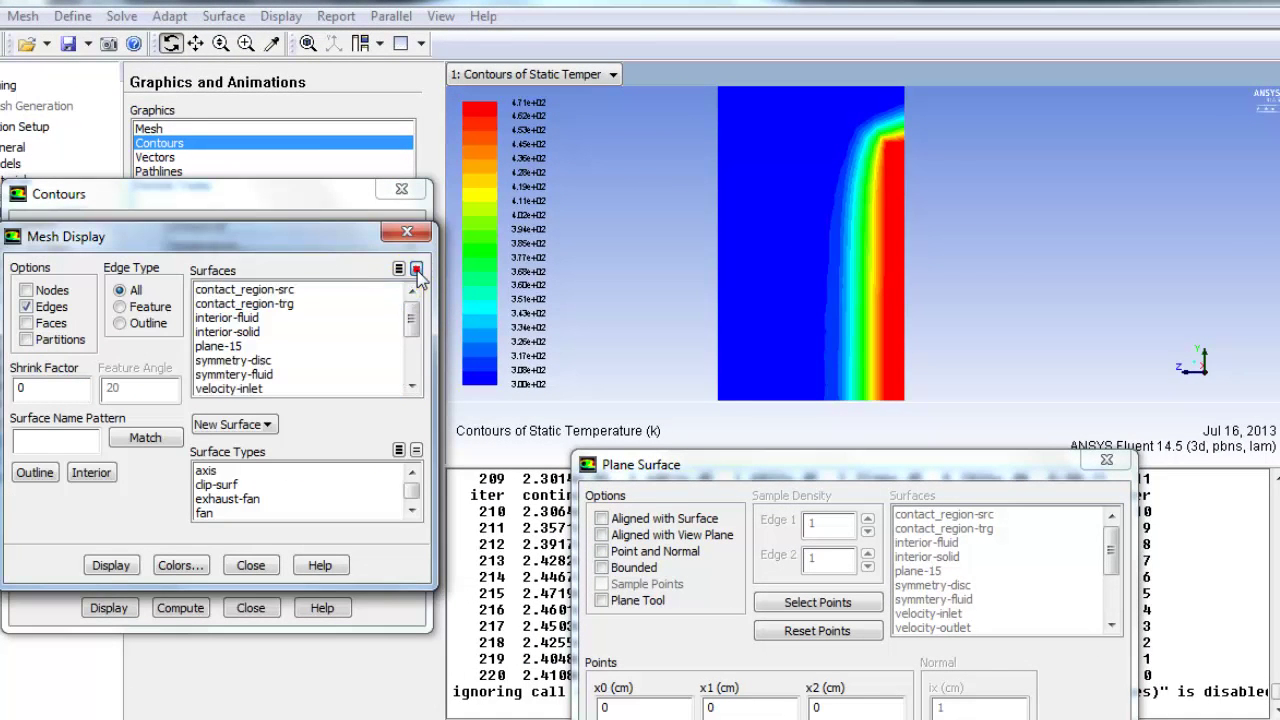
{"action": "left_click", "coordinate": [230, 346]}
{"action": "left_click", "coordinate": [110, 566]}
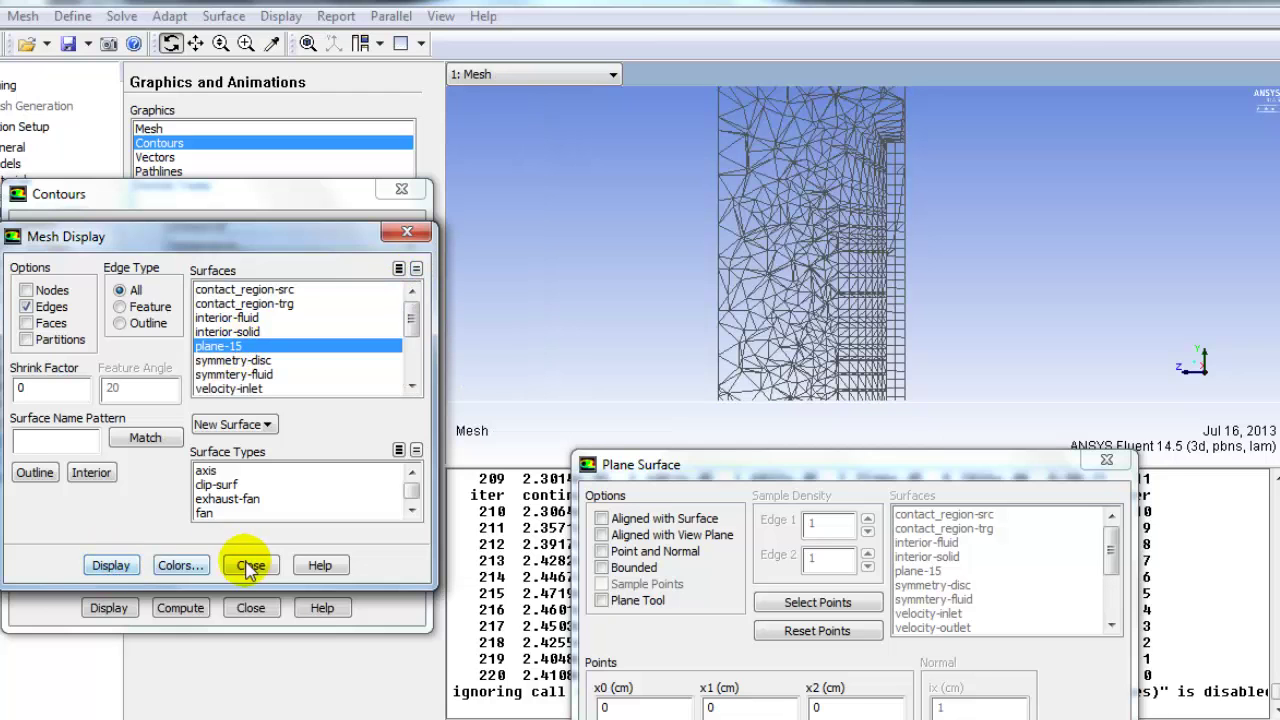
{"action": "left_click", "coordinate": [251, 565]}
{"action": "left_click", "coordinate": [109, 608]}
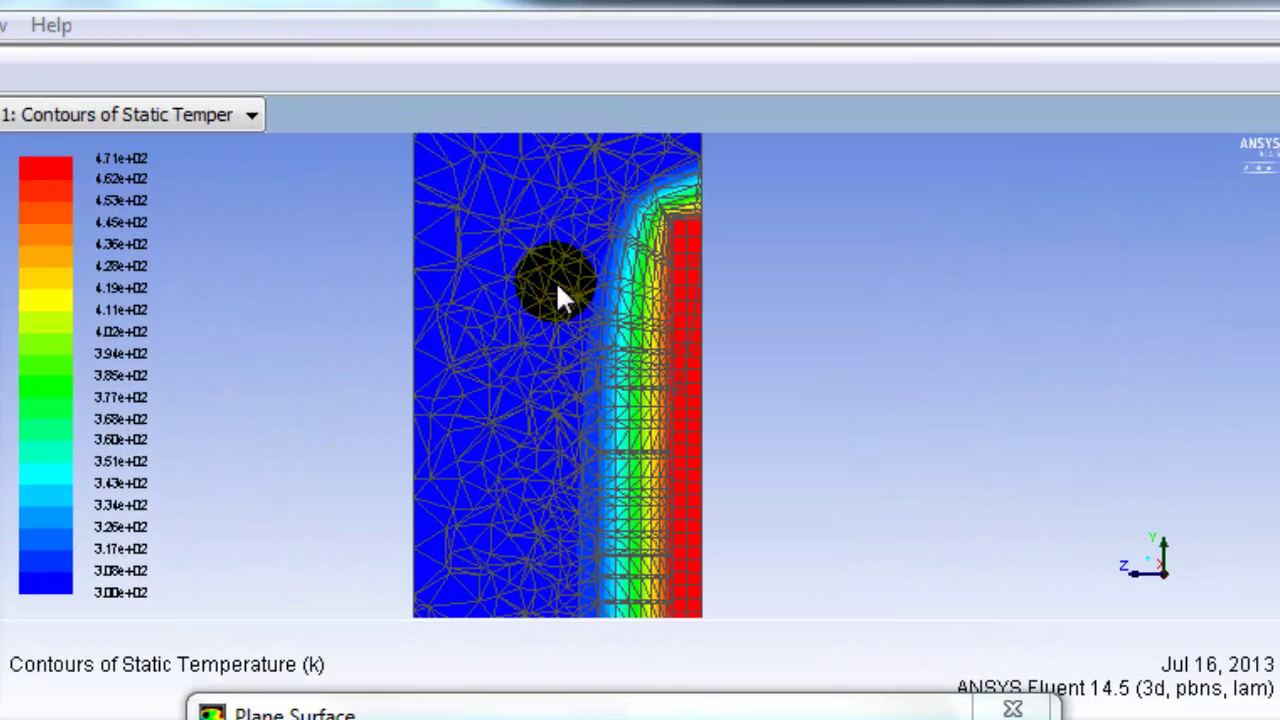
{"action": "middle_click_drag", "start_coordinate": [558, 290], "coordinate": [774, 497]}
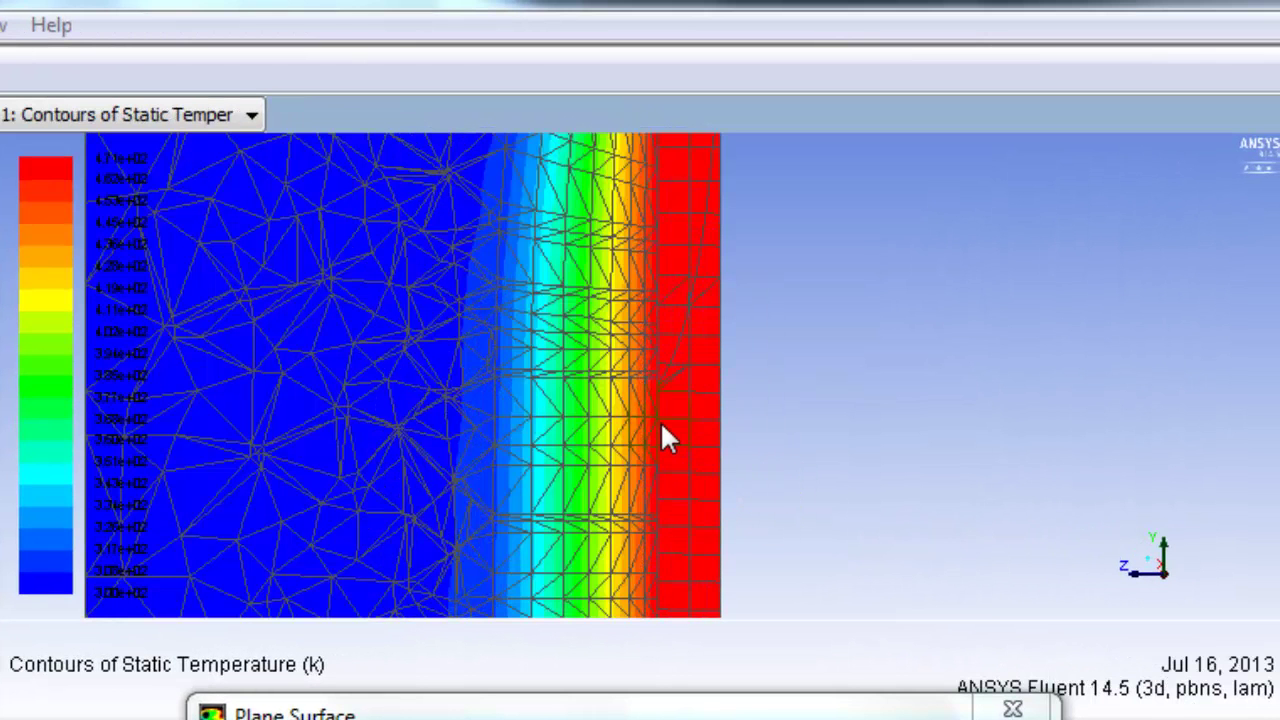
{"action": "left_click", "coordinate": [656, 384]}
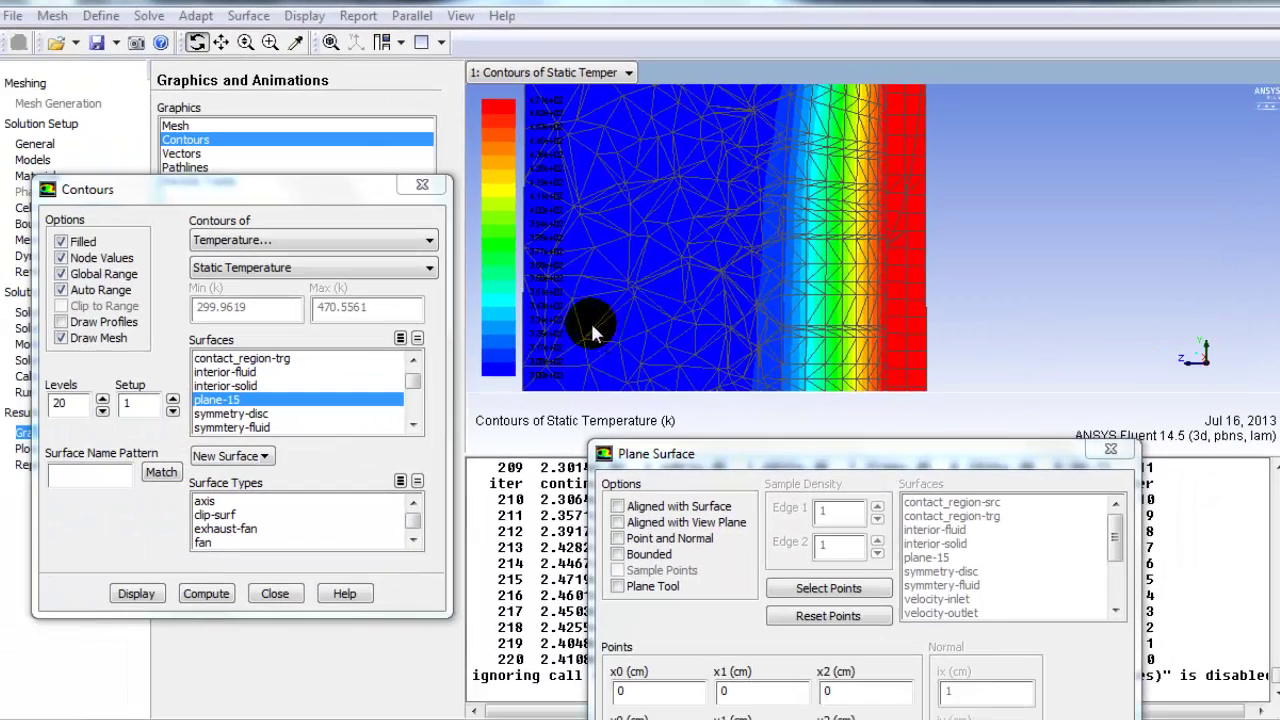
Add symmetry-disc and symmtery-fluid to the contour surfaces and display the static temperature viewed along the z axis.
{"action": "left_click_drag", "start_coordinate": [636, 516], "coordinate": [400, 263]}
{"action": "left_click_drag", "start_coordinate": [501, 226], "coordinate": [380, 218]}
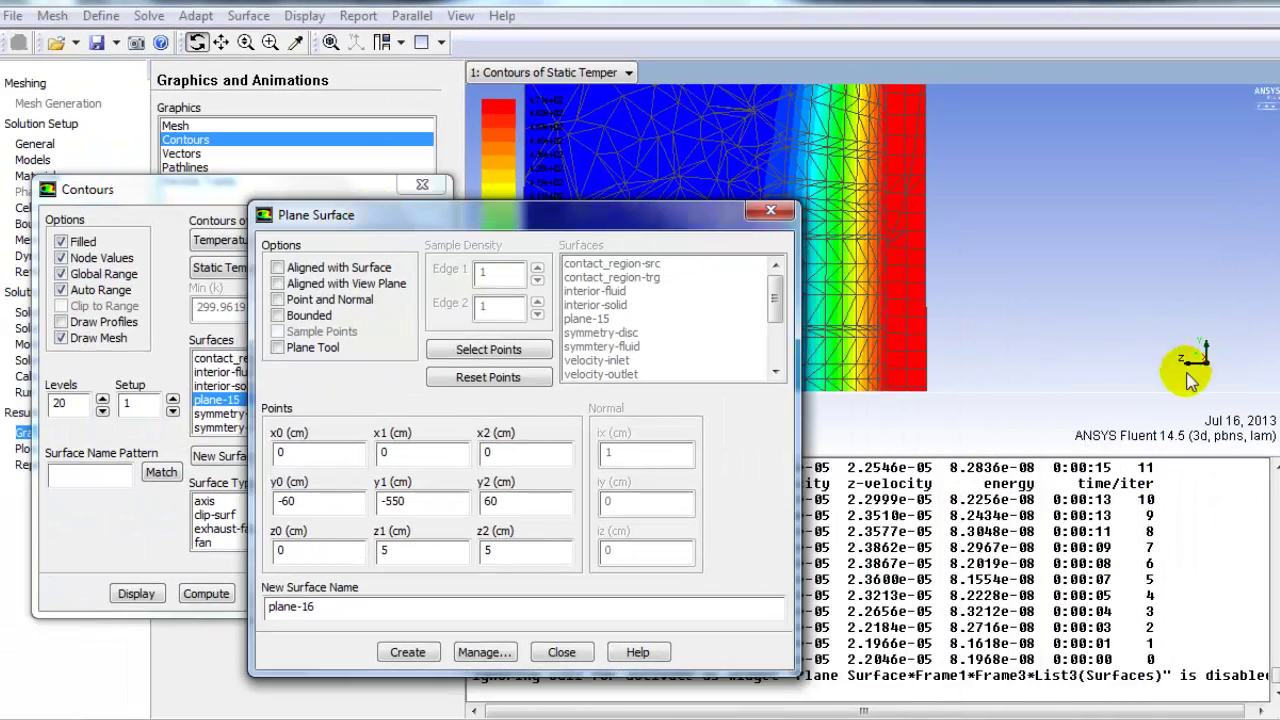
{"action": "left_click", "coordinate": [1187, 363]}
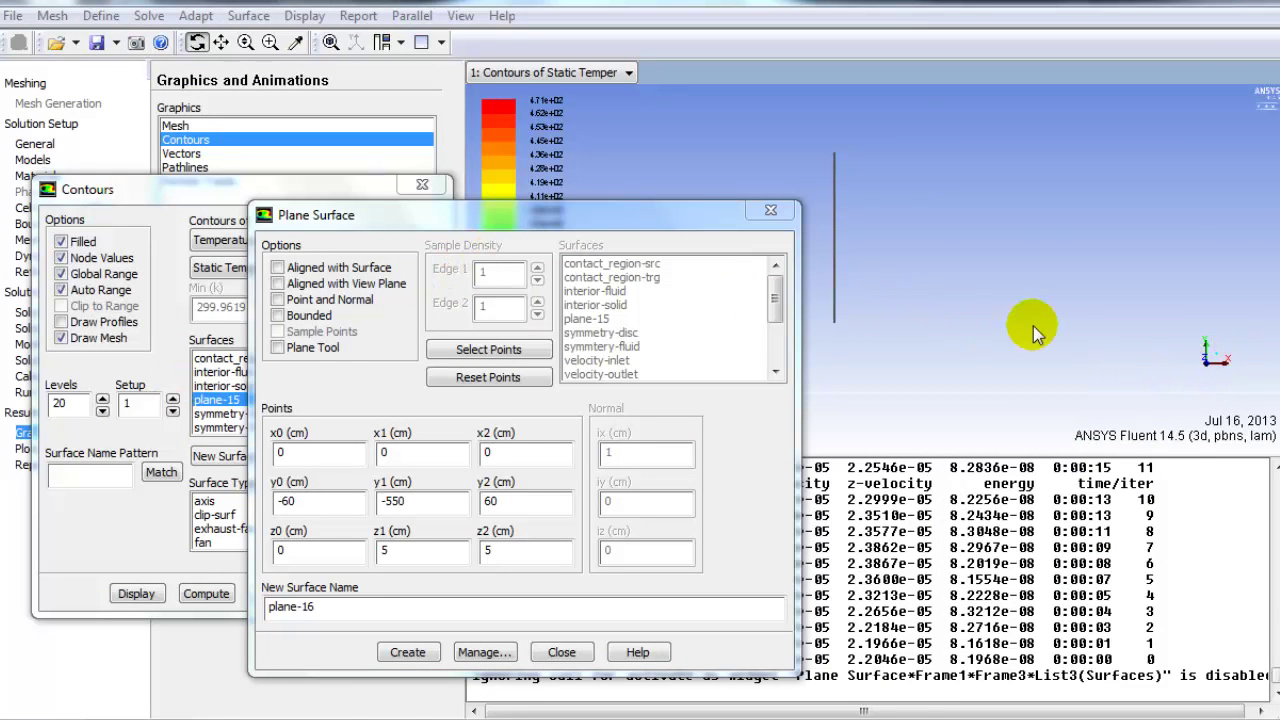
{"action": "left_click_drag", "start_coordinate": [620, 220], "coordinate": [1077, 294]}
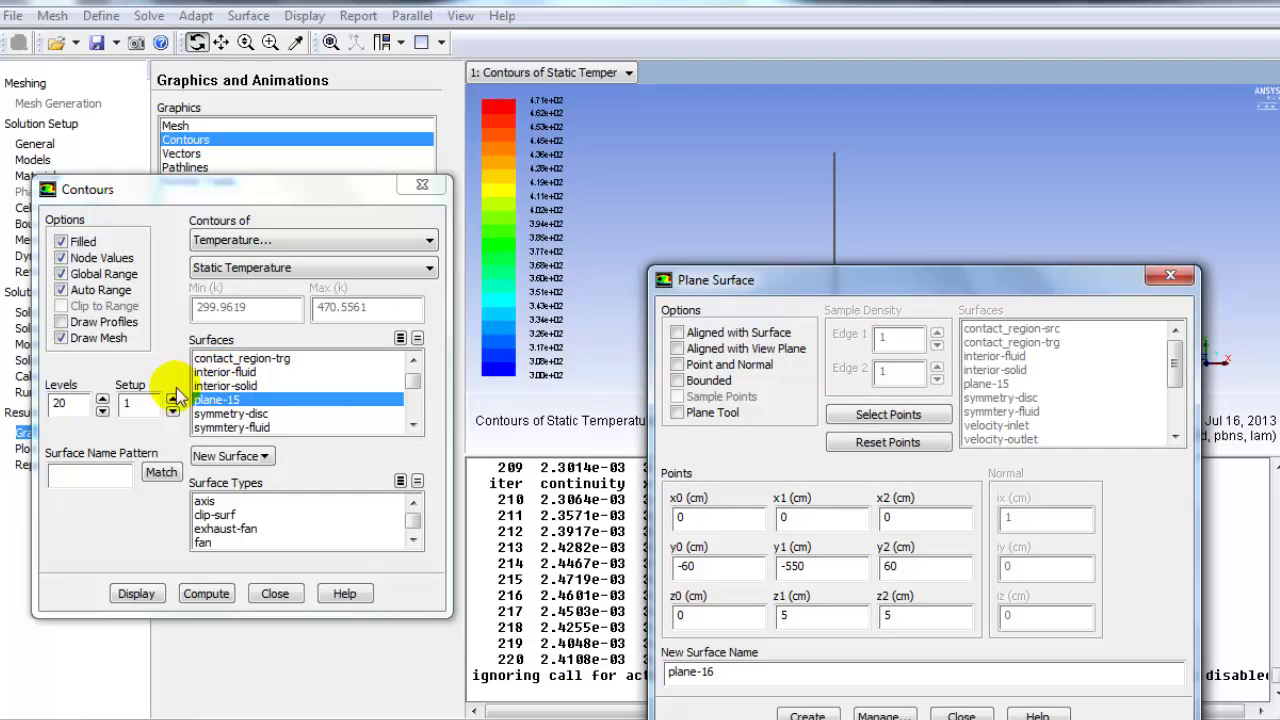
{"action": "left_click", "coordinate": [240, 413]}
{"action": "left_click", "coordinate": [250, 427]}
{"action": "left_click", "coordinate": [136, 593]}
Create a second plane surface with x0 40, x1 990 and x2 10 cm, and all three y coordinates at 0 cm.
{"action": "left_click_drag", "start_coordinate": [816, 290], "coordinate": [435, 327]}
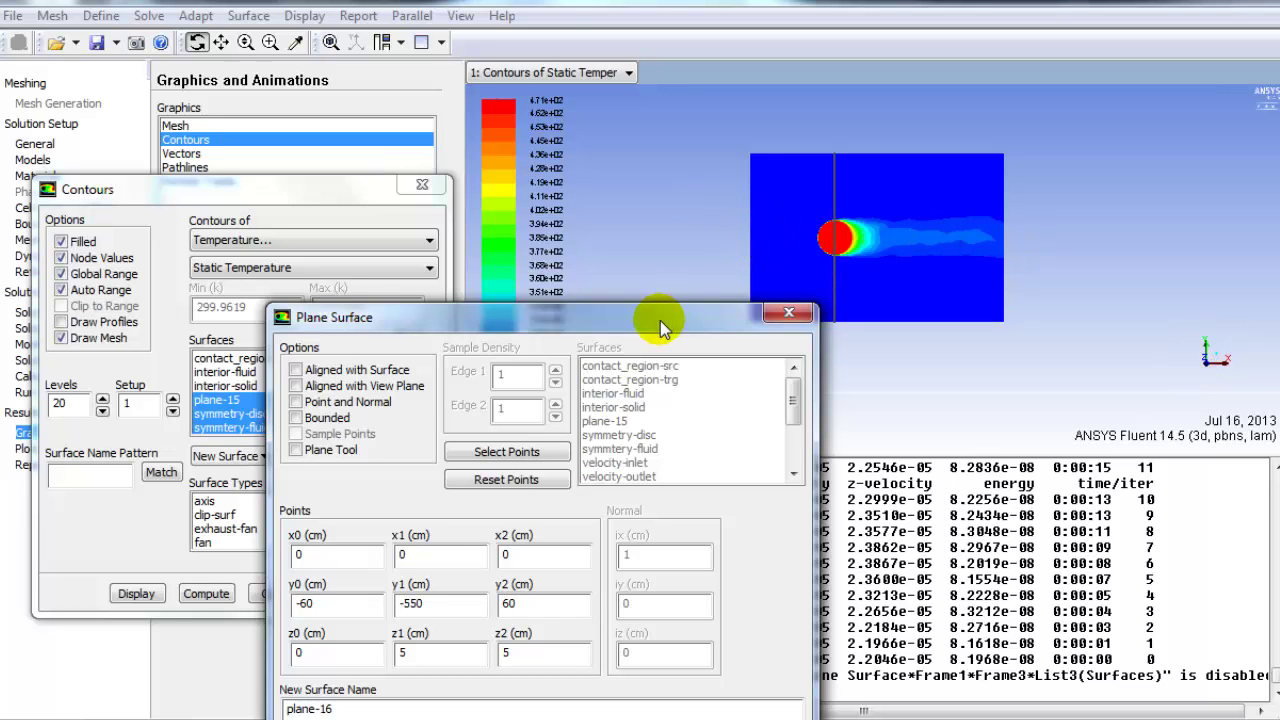
{"action": "left_click_drag", "start_coordinate": [657, 318], "coordinate": [611, 176]}
{"action": "left_click_drag", "start_coordinate": [488, 461], "coordinate": [250, 462]}
{"action": "type", "text": "000"}
{"action": "left_click_drag", "start_coordinate": [246, 411], "coordinate": [265, 415]}
{"action": "type", "text": "4"}
{"action": "left_click", "coordinate": [351, 413]}
{"action": "type", "text": "990"}
{"action": "left_click", "coordinate": [449, 414]}
{"action": "type", "text": "1"}
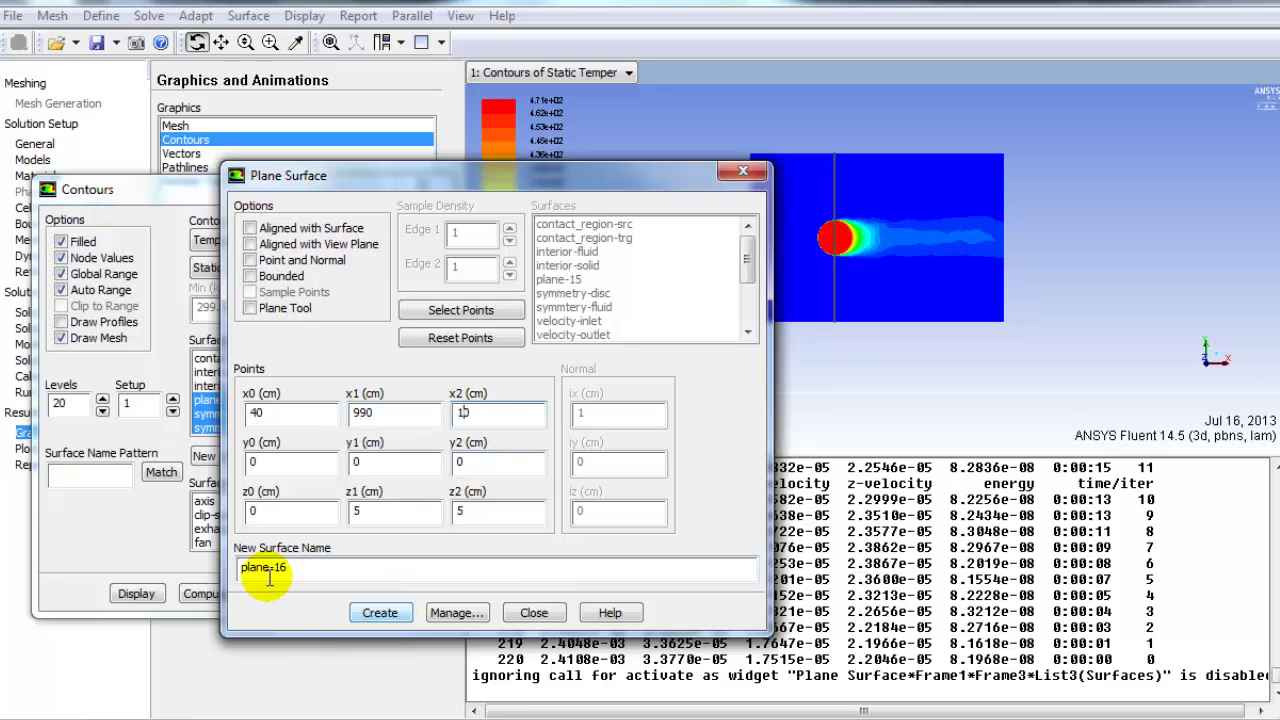
{"action": "left_click", "coordinate": [380, 612]}
{"action": "left_click", "coordinate": [533, 612]}
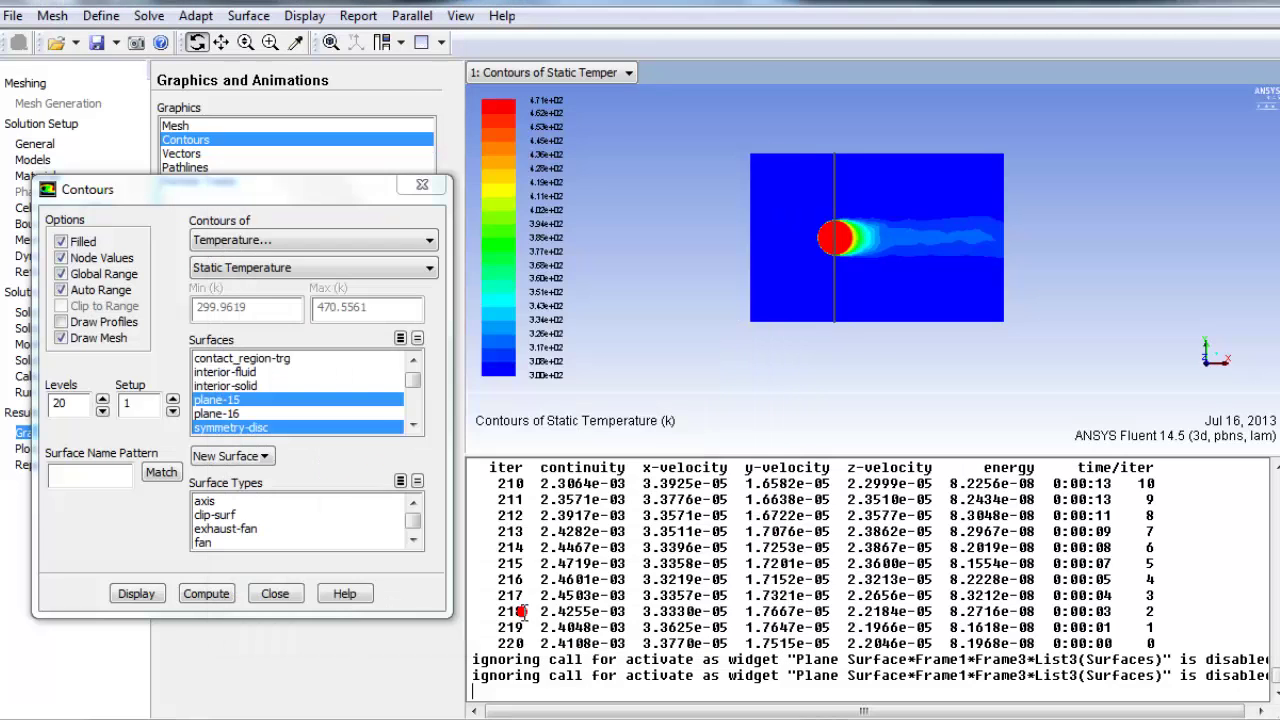
Add plane-16 to the contour surfaces and display the static temperature, viewing it at an angle.
{"action": "left_click", "coordinate": [250, 413]}
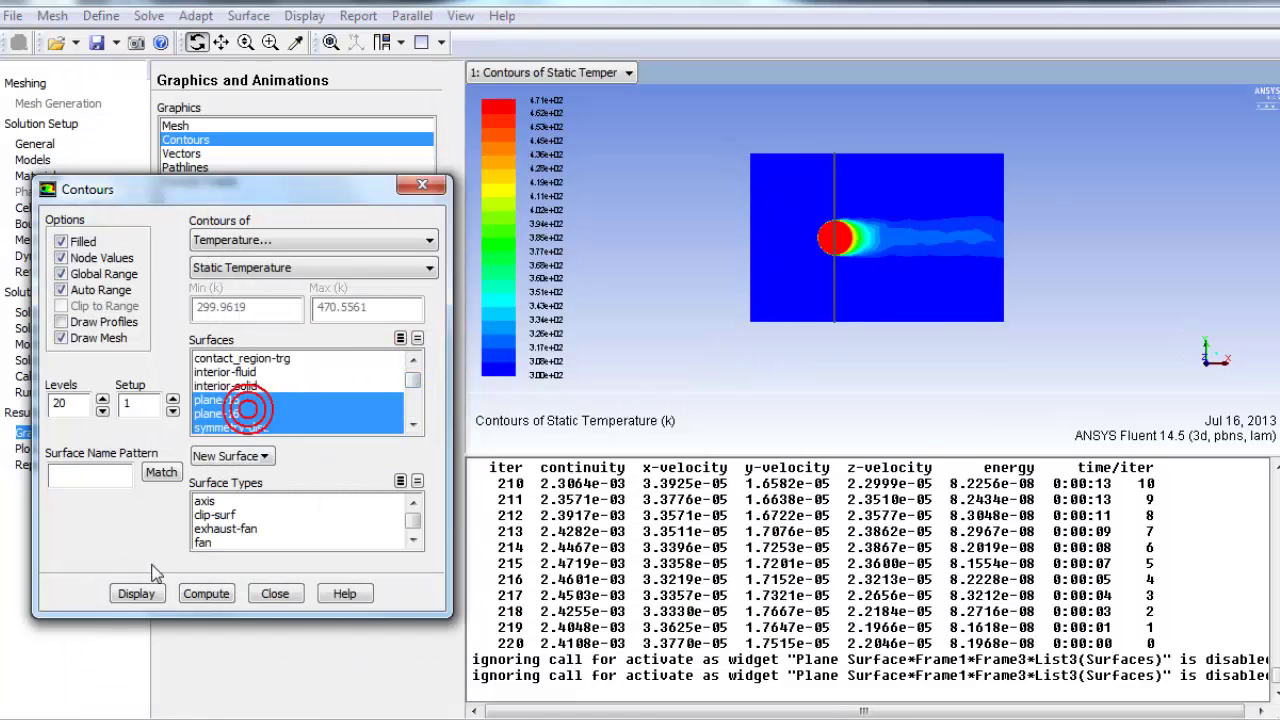
{"action": "left_click", "coordinate": [142, 593]}
{"action": "left_click_drag", "start_coordinate": [900, 281], "coordinate": [876, 343]}
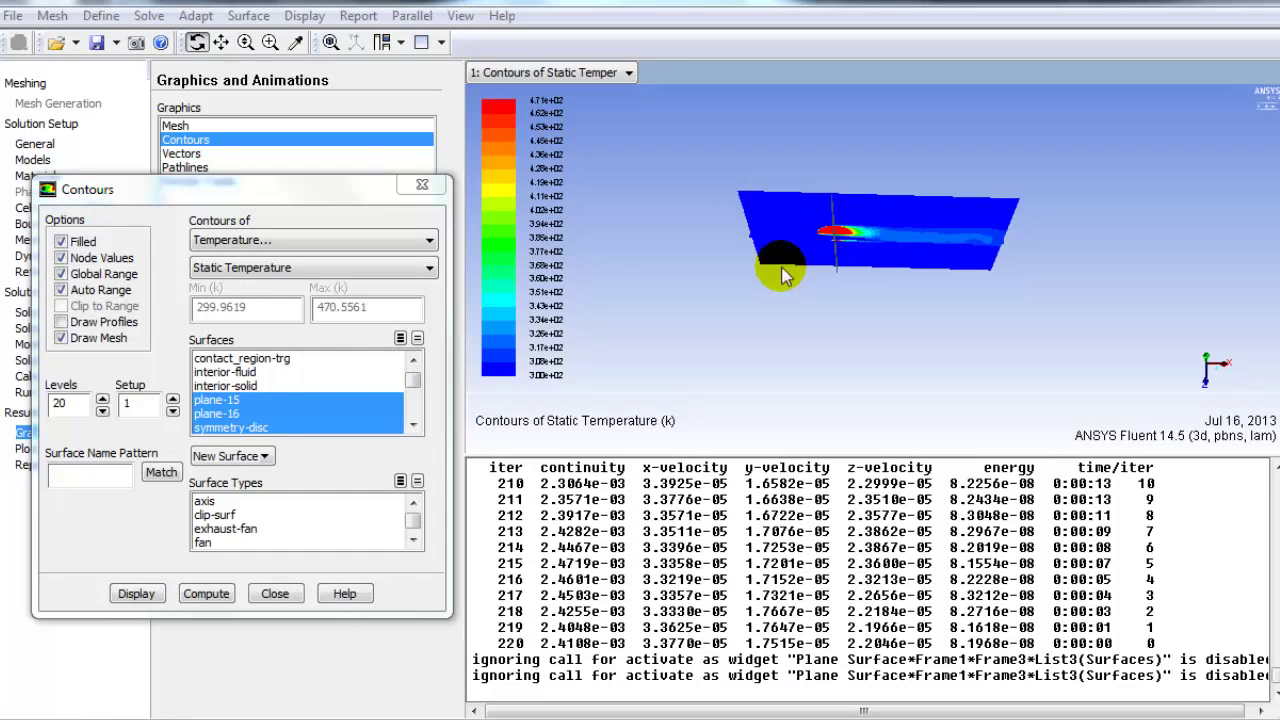
Display the static temperature contours on plane-15 and plane-16 only, and examine the disc region up close.
{"action": "left_click", "coordinate": [417, 338]}
{"action": "left_click", "coordinate": [249, 400]}
{"action": "left_click", "coordinate": [253, 412]}
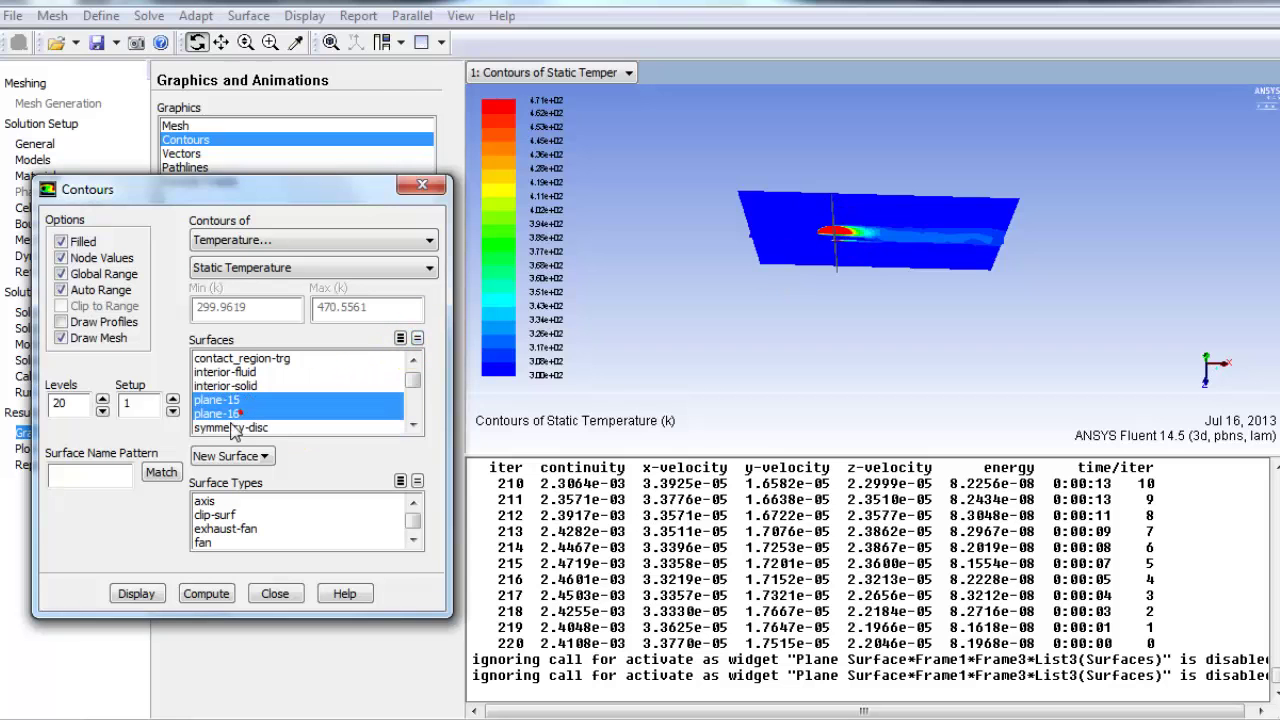
{"action": "left_click", "coordinate": [136, 593]}
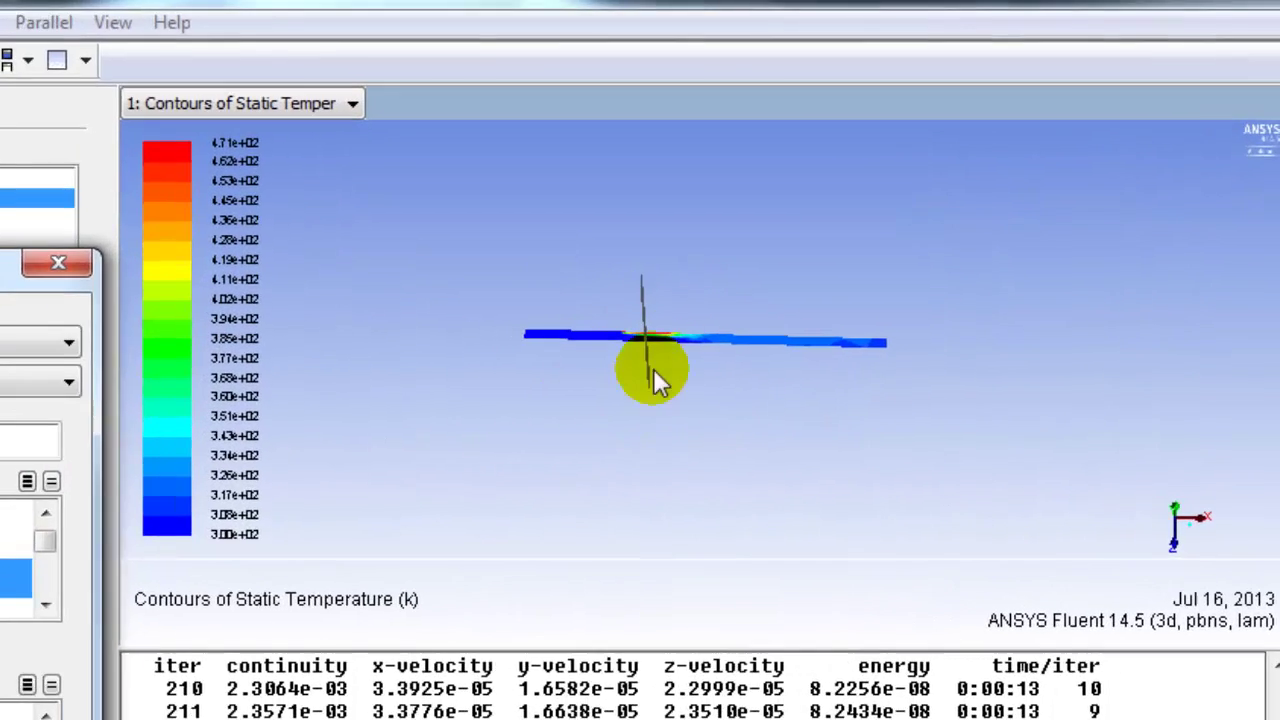
{"action": "middle_click_drag", "start_coordinate": [614, 300], "coordinate": [746, 412]}
{"action": "middle_click_drag", "start_coordinate": [372, 198], "coordinate": [528, 362]}
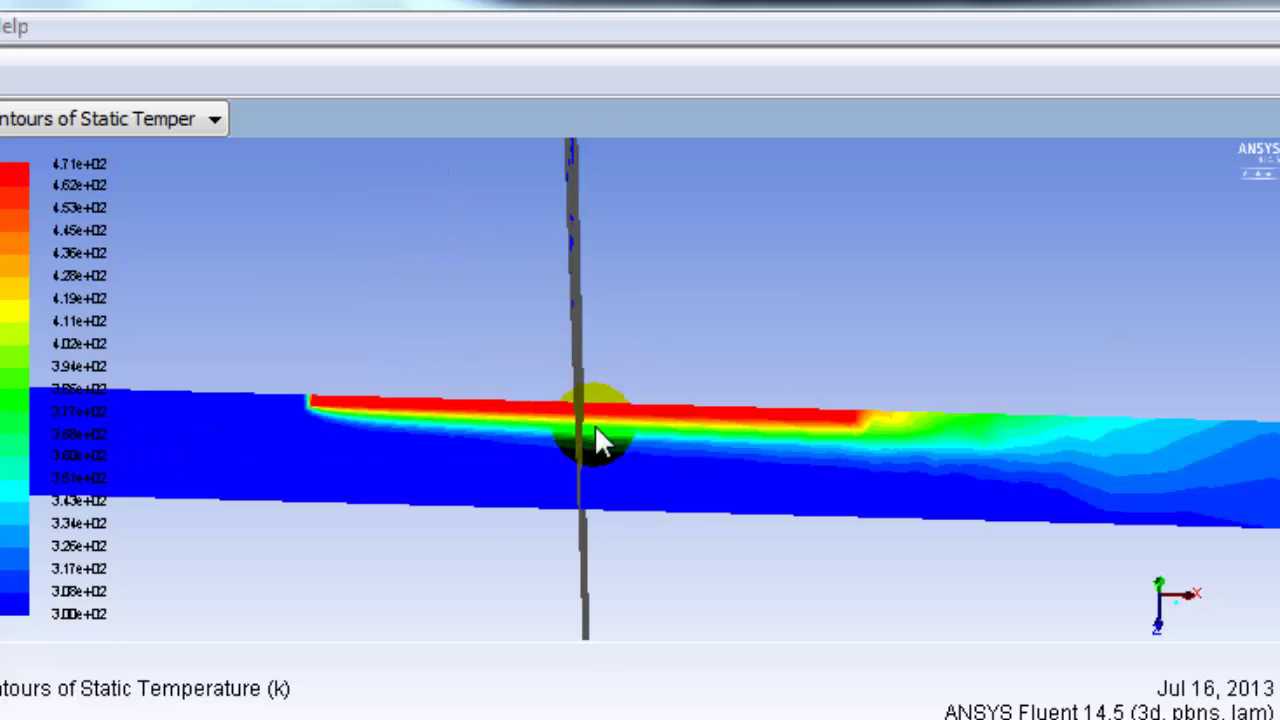
Remove the mesh overlay from the contours and inspect the temperature on both crossing planes from different angles.
{"action": "left_click_drag", "start_coordinate": [592, 458], "coordinate": [746, 518]}
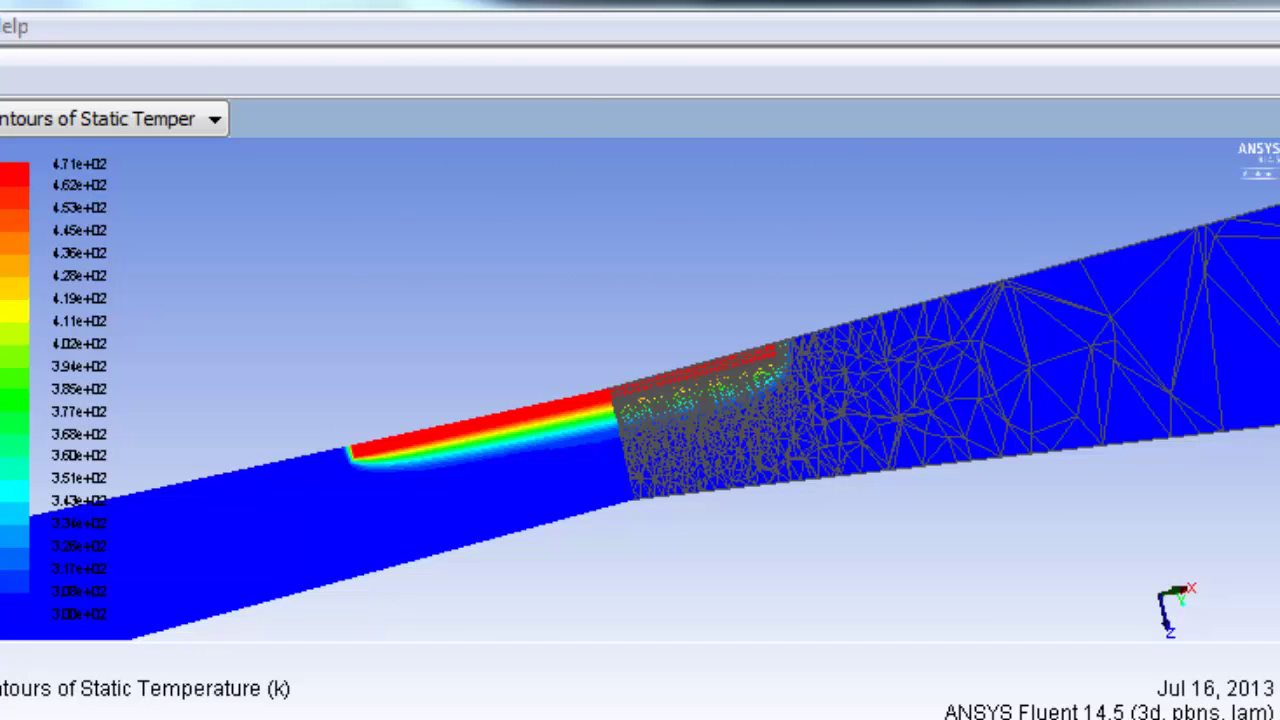
{"action": "left_click_drag", "start_coordinate": [523, 568], "coordinate": [893, 300]}
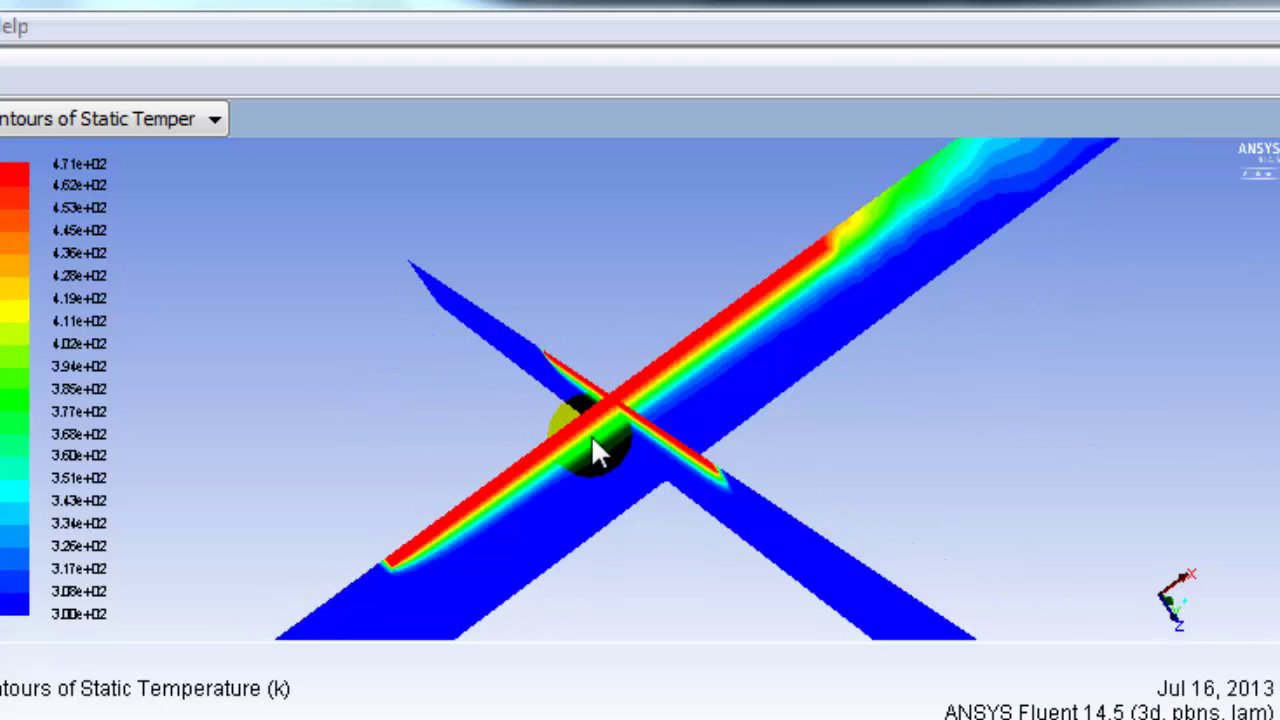
{"action": "left_click_drag", "start_coordinate": [592, 372], "coordinate": [570, 454]}
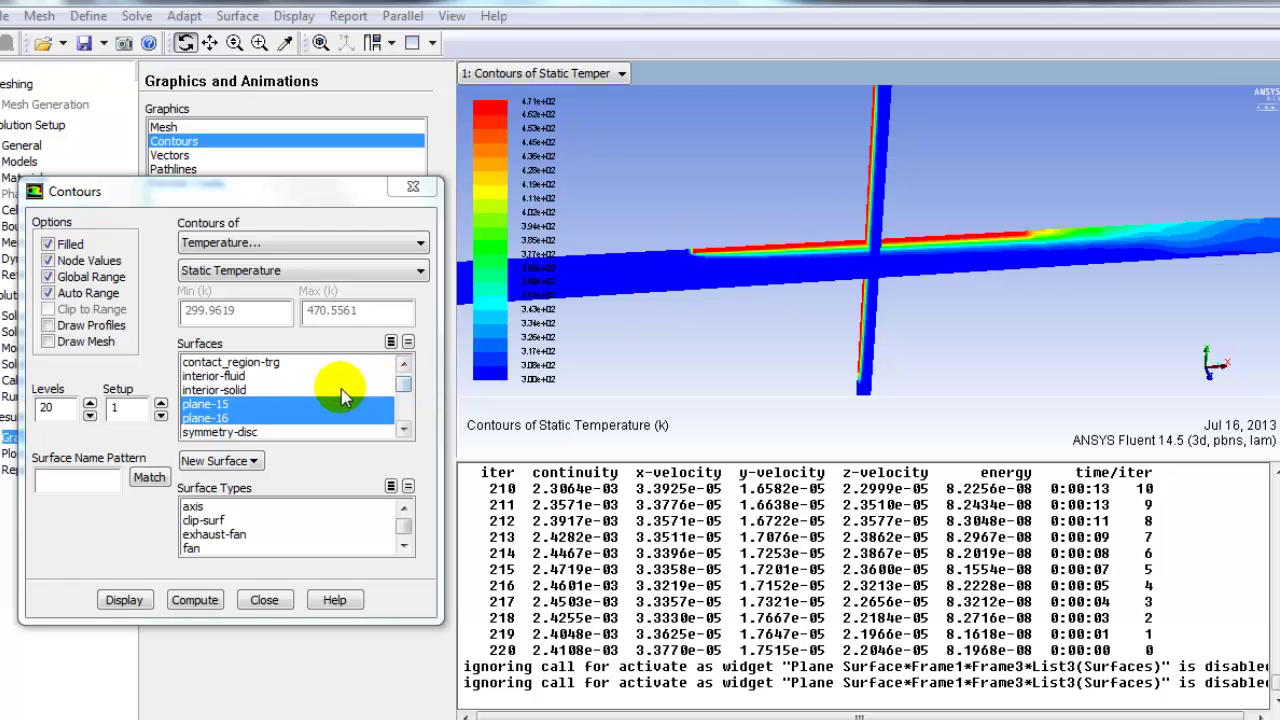
Add contact_region-src to the static temperature contours, display them and inspect the disc with both planes from several angles.
{"action": "left_click", "coordinate": [404, 365]}
{"action": "left_click", "coordinate": [200, 362]}
{"action": "left_click", "coordinate": [124, 600]}
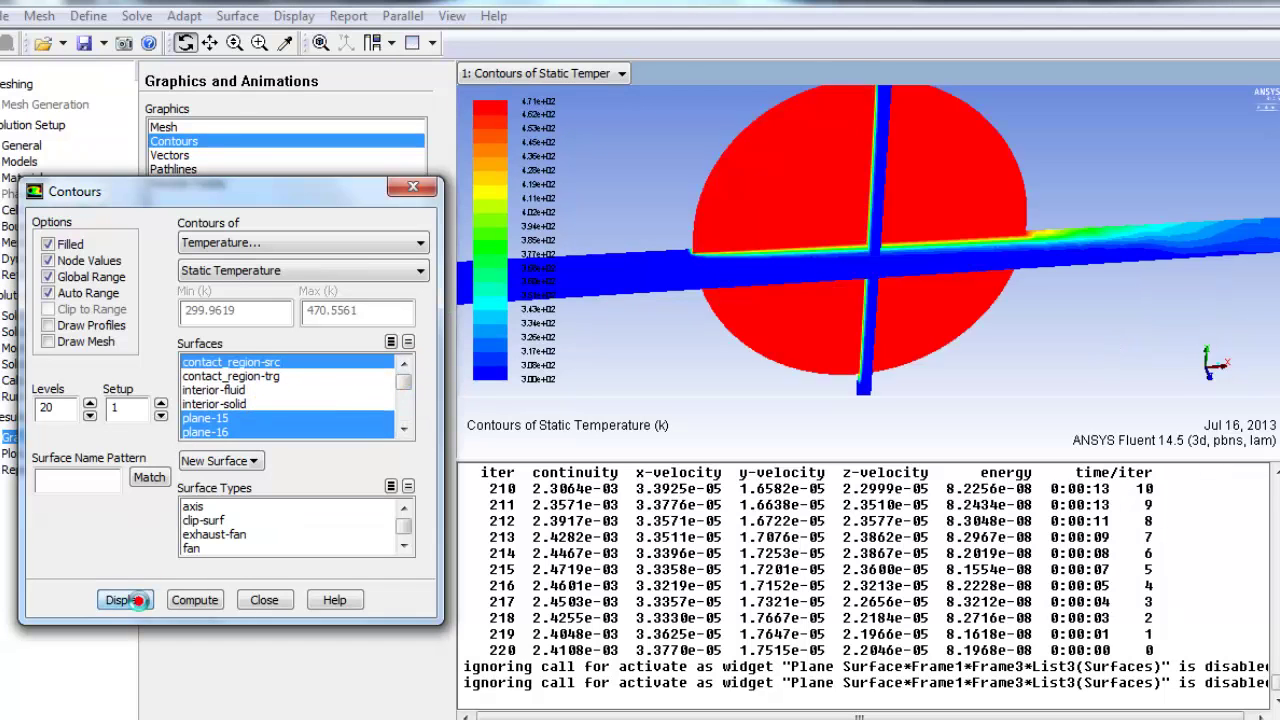
{"action": "left_click_drag", "start_coordinate": [820, 312], "coordinate": [866, 226]}
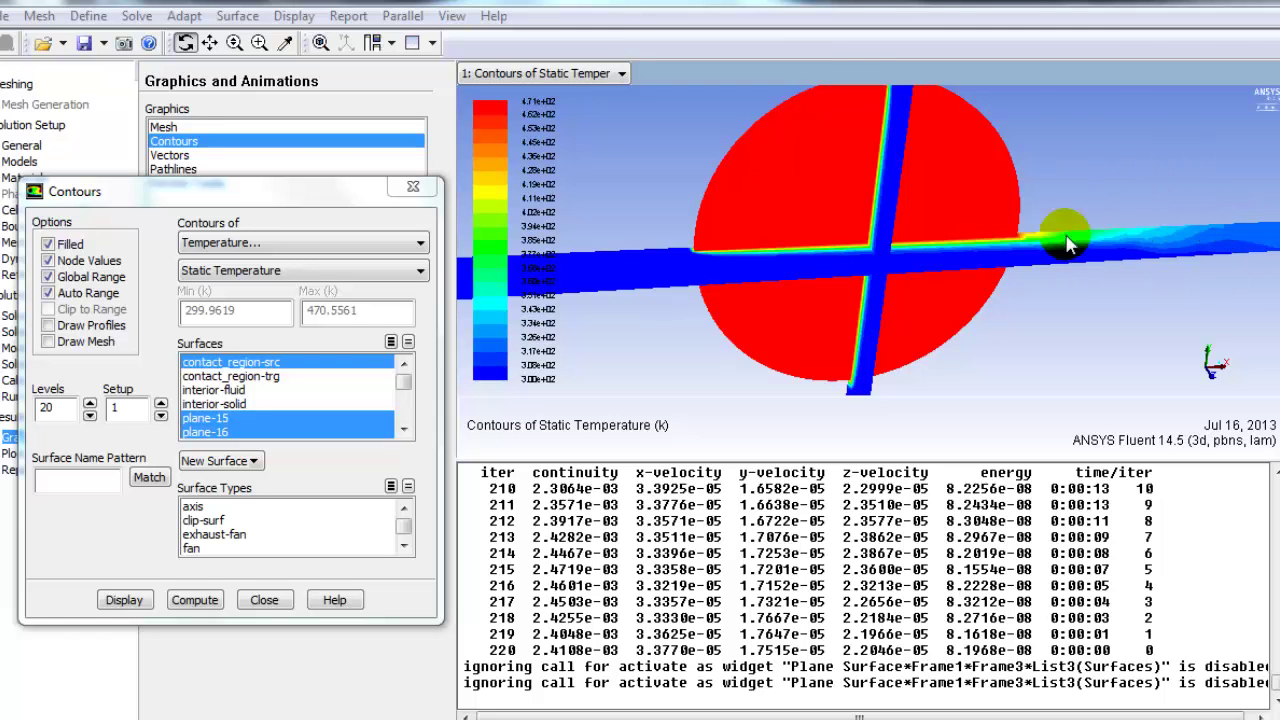
{"action": "mouse_move", "coordinate": [868, 258]}
{"action": "left_mouse_down"}
{"action": "mouse_move", "coordinate": [844, 255]}
{"action": "mouse_move", "coordinate": [818, 182]}
{"action": "mouse_move", "coordinate": [716, 205]}
{"action": "mouse_move", "coordinate": [662, 270]}
{"action": "mouse_move", "coordinate": [801, 306]}
{"action": "mouse_move", "coordinate": [845, 248]}
{"action": "mouse_move", "coordinate": [771, 280]}
{"action": "mouse_move", "coordinate": [766, 200]}
{"action": "mouse_move", "coordinate": [818, 235]}
{"action": "left_mouse_up"}
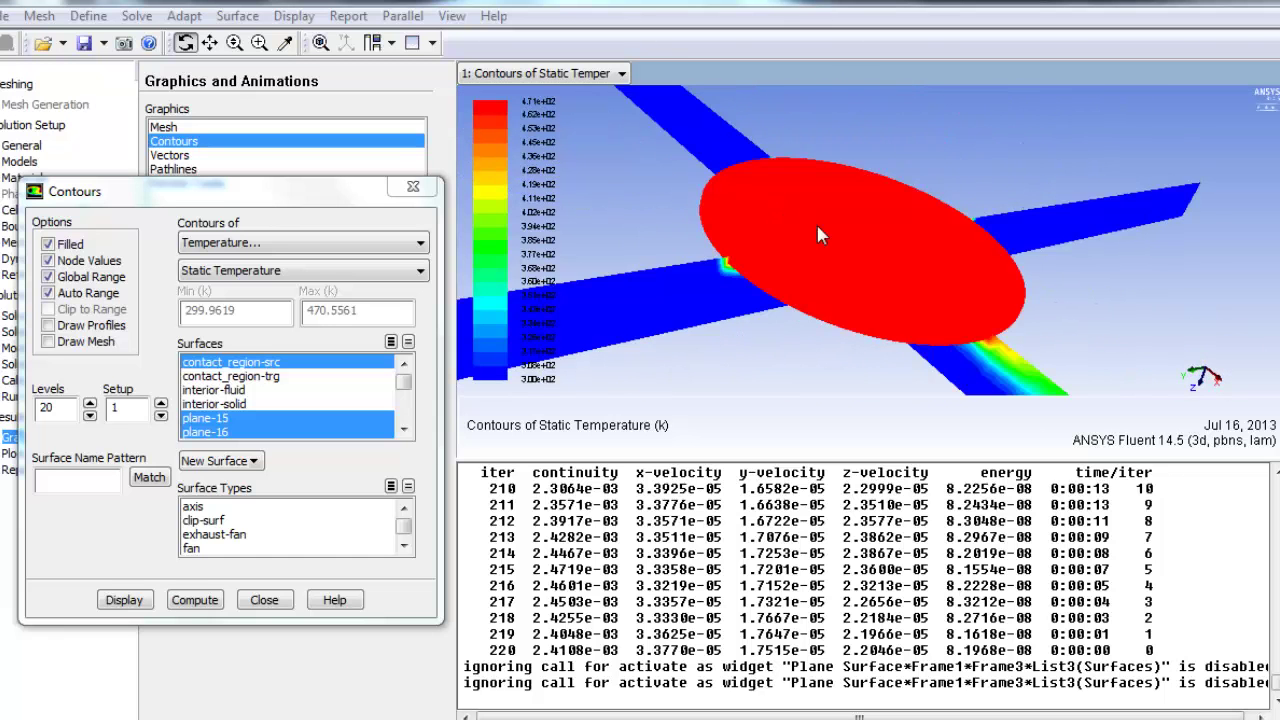
{"action": "left_click_drag", "start_coordinate": [891, 285], "coordinate": [860, 188]}
{"action": "left_click_drag", "start_coordinate": [903, 290], "coordinate": [643, 310]}
{"action": "left_click_drag", "start_coordinate": [719, 293], "coordinate": [945, 288]}
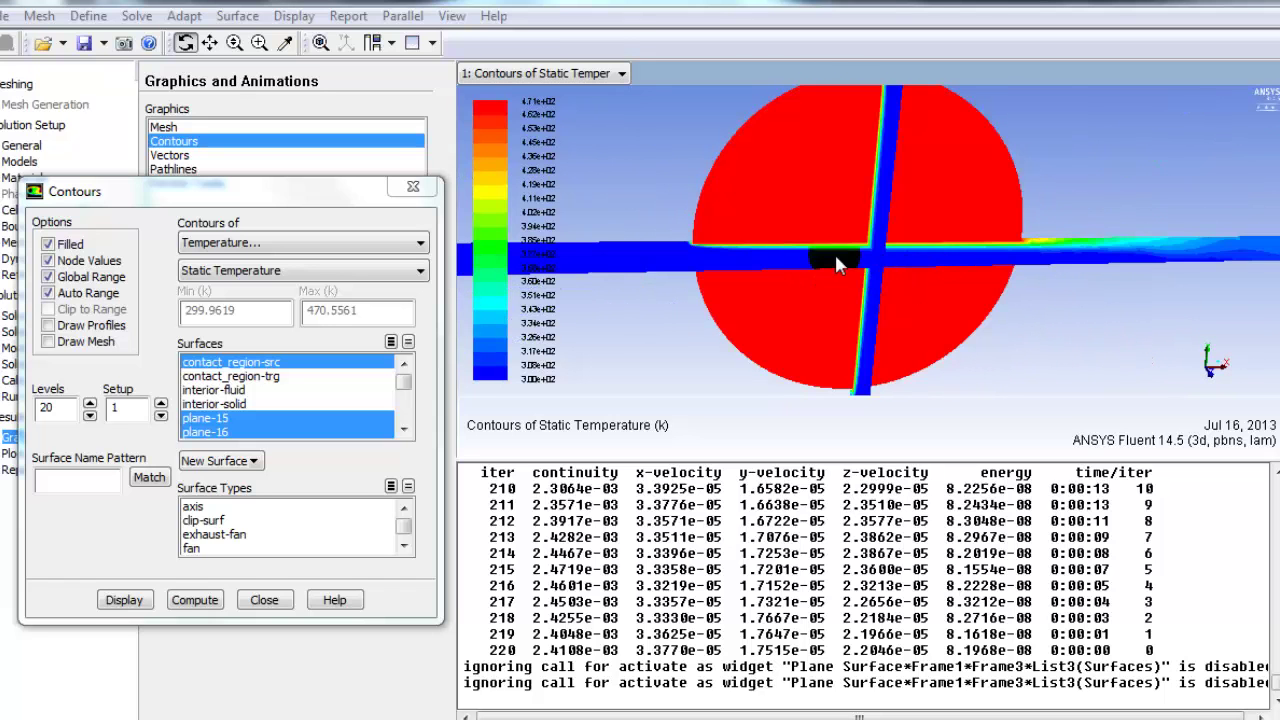